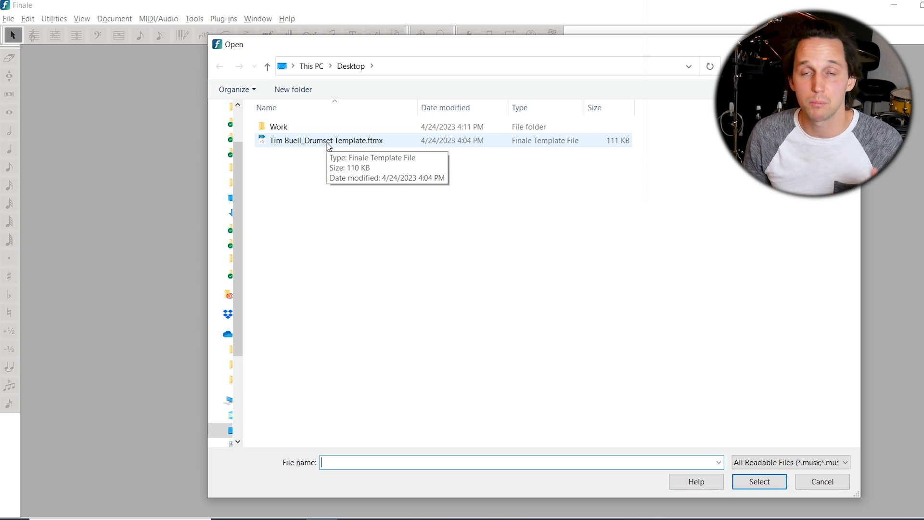
- Open the drumset template (.ftmx) from the Desktop as a new score
double_click(328, 141)
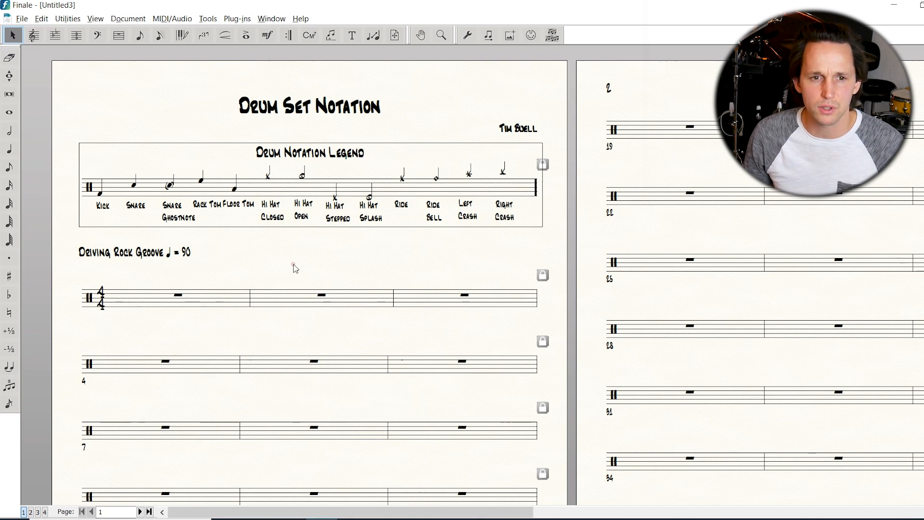
key("ctrl+=")
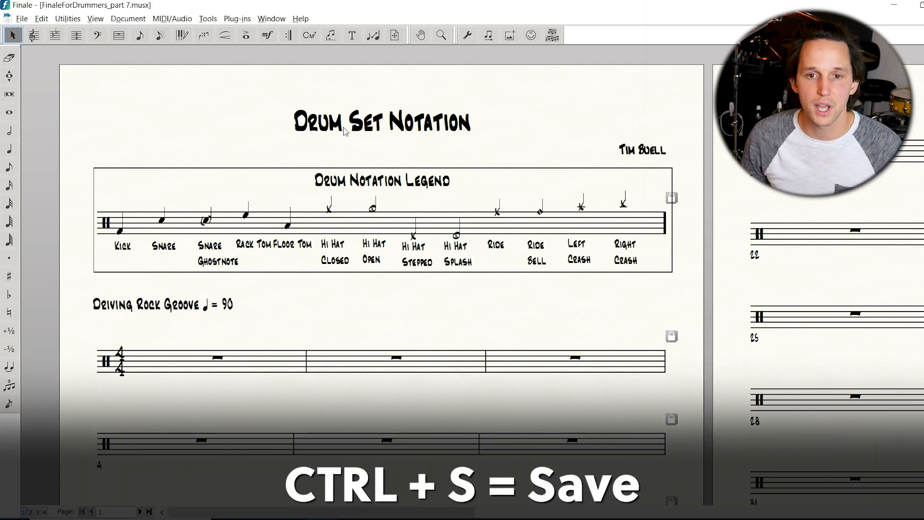
- Delete the "Driving Rock Groove ♩ = 90" tempo marking above the first 4/4 system
left_click(344, 38)
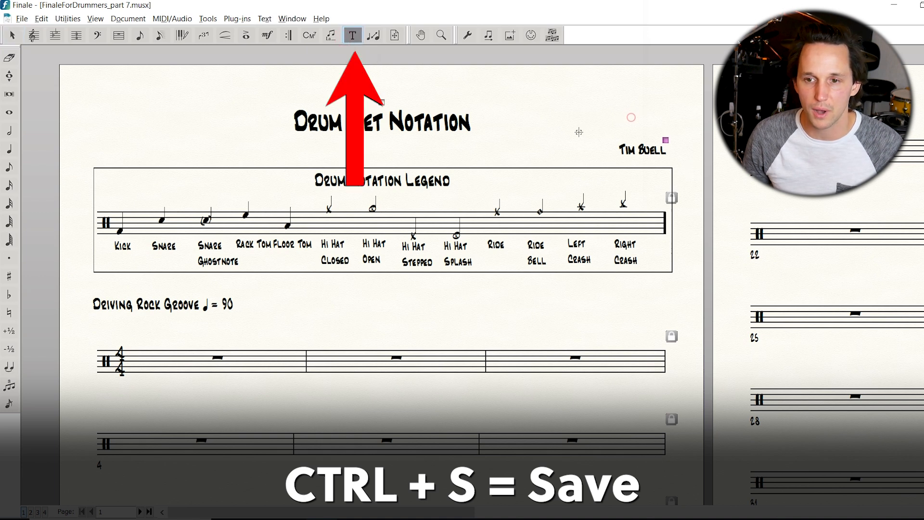
key("Escape")
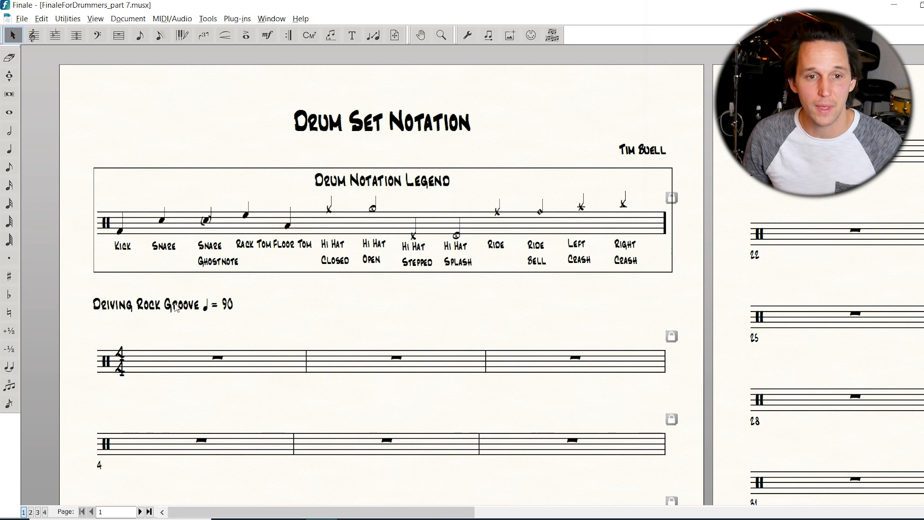
left_click(149, 304)
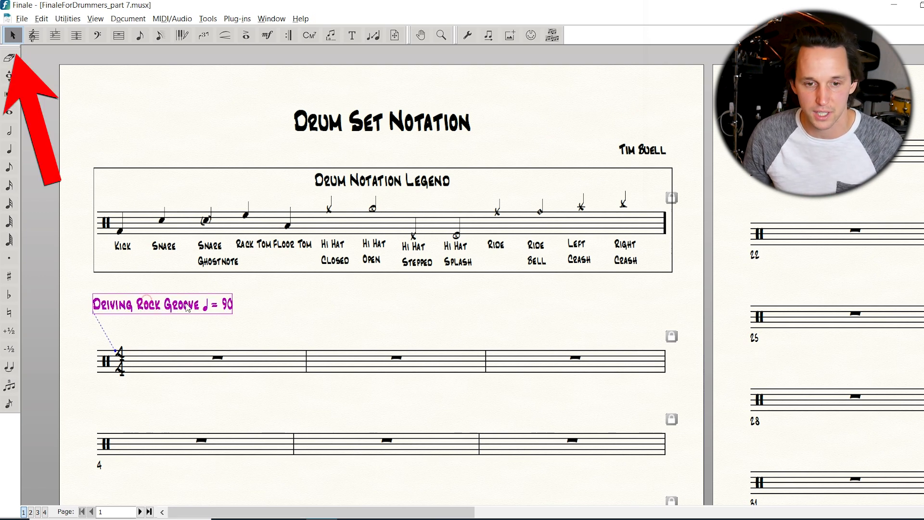
key("Delete")
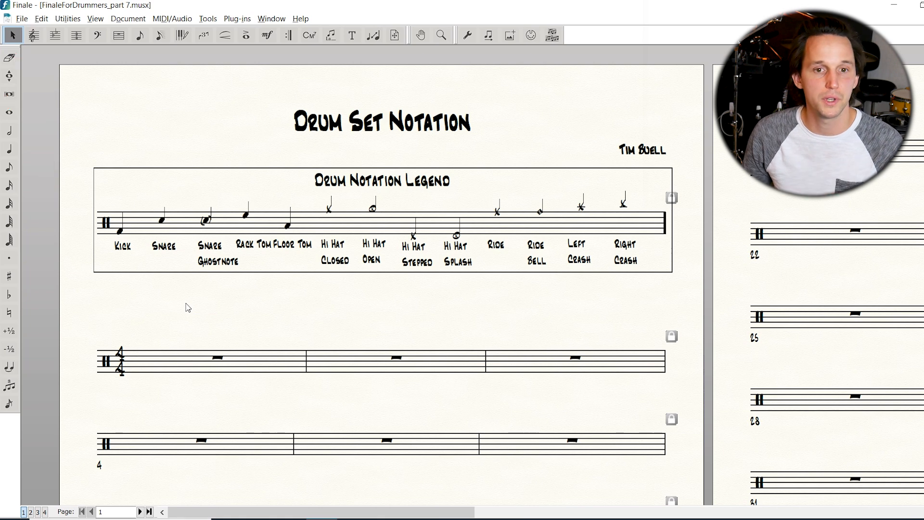
- Exclude all measures of the score from measure numbering in their measure attributes
left_click(119, 35)
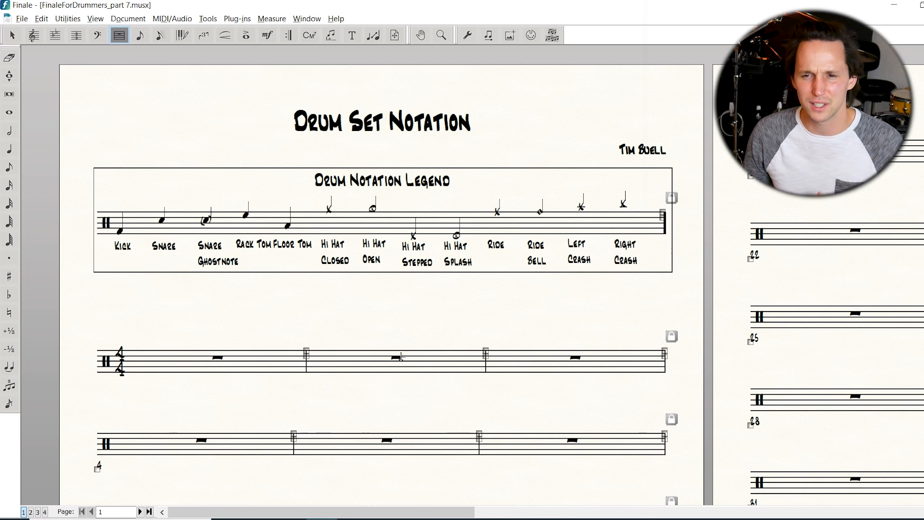
left_click(401, 357)
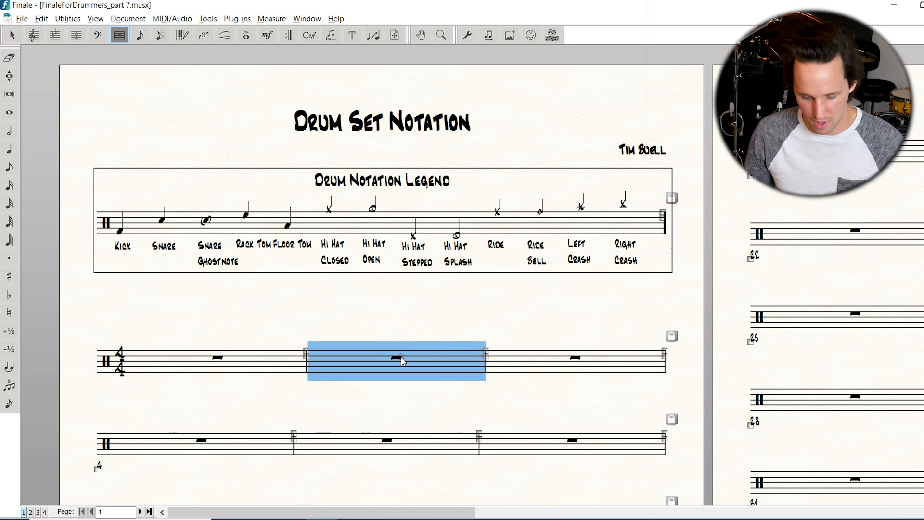
key("ctrl+a")
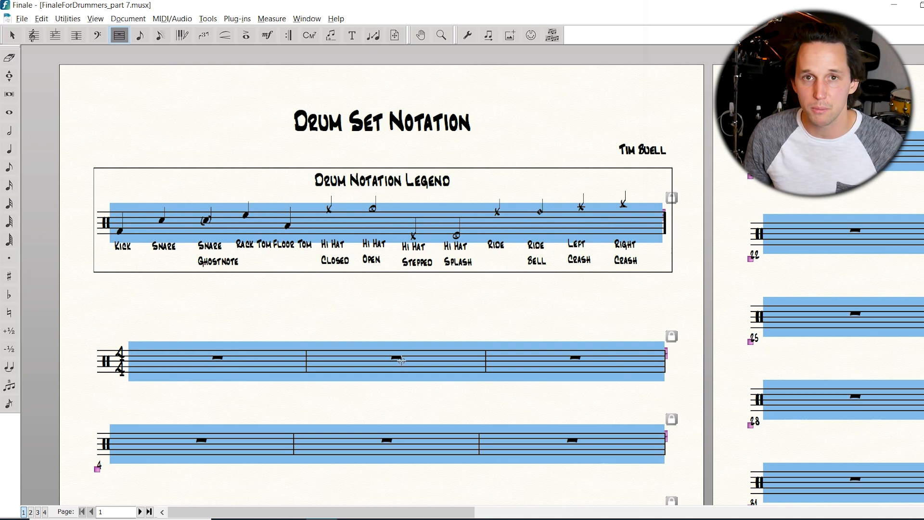
left_click(407, 336)
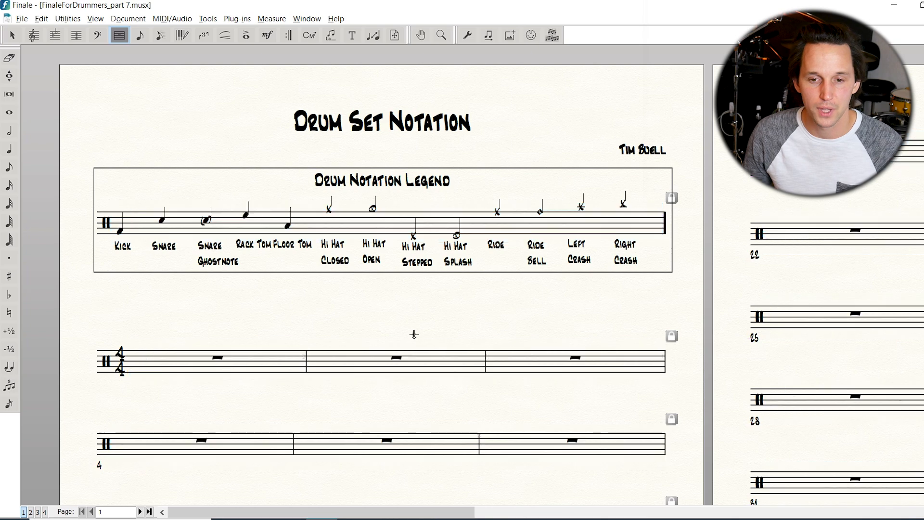
left_click(430, 359)
key("ctrl+a")
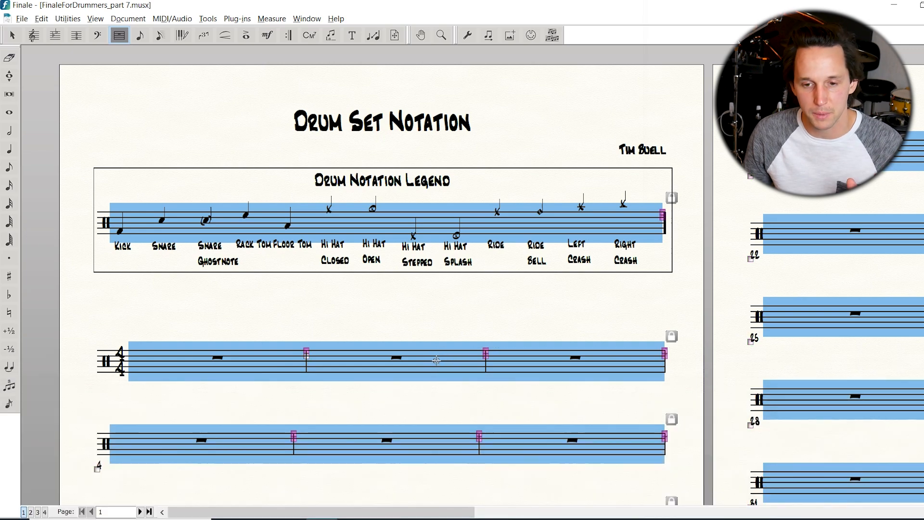
double_click(436, 360)
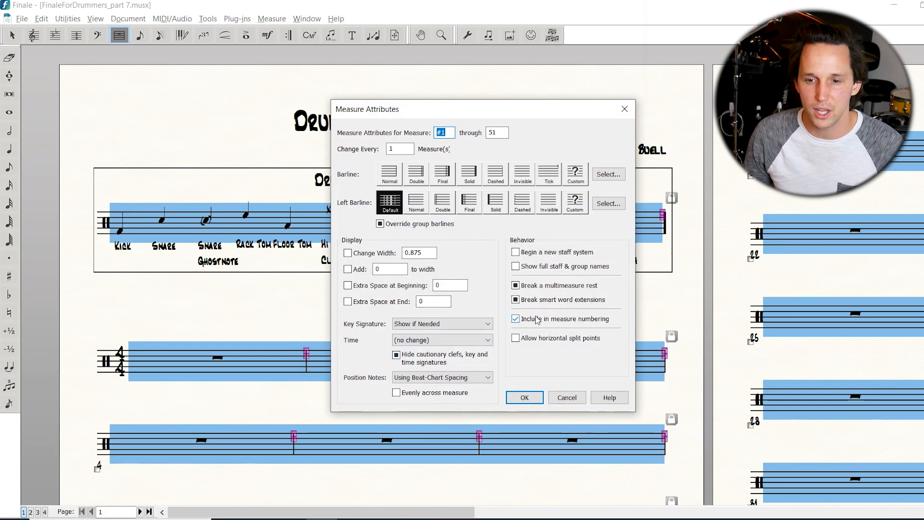
left_click(553, 319)
left_click(529, 320)
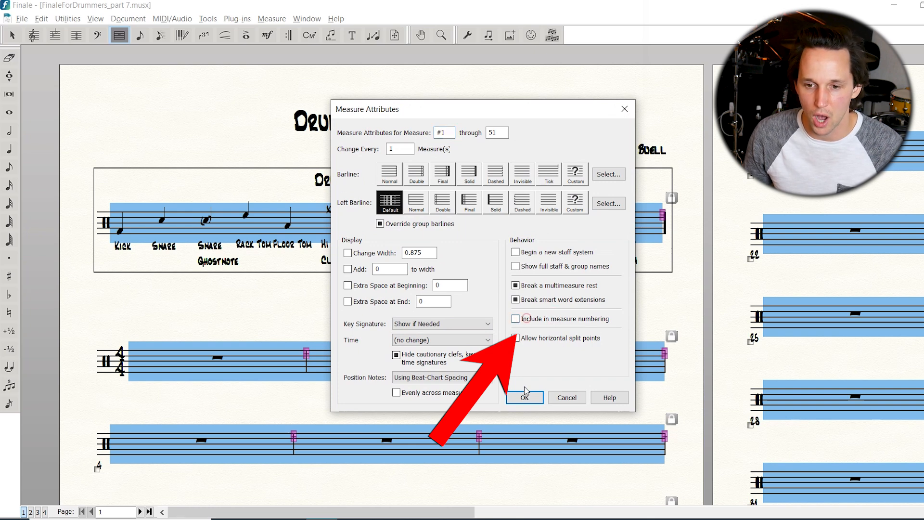
left_click(524, 397)
left_click(477, 292)
key("Escape")
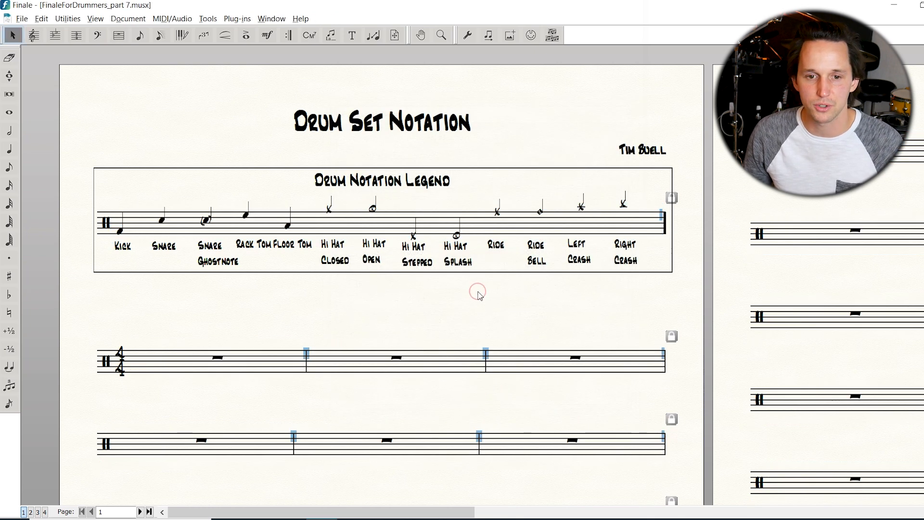
- Apply a hide-staff style to the middle measure of the first 4/4 system so it becomes a blank gap
scroll(485, 308, "down", 1)
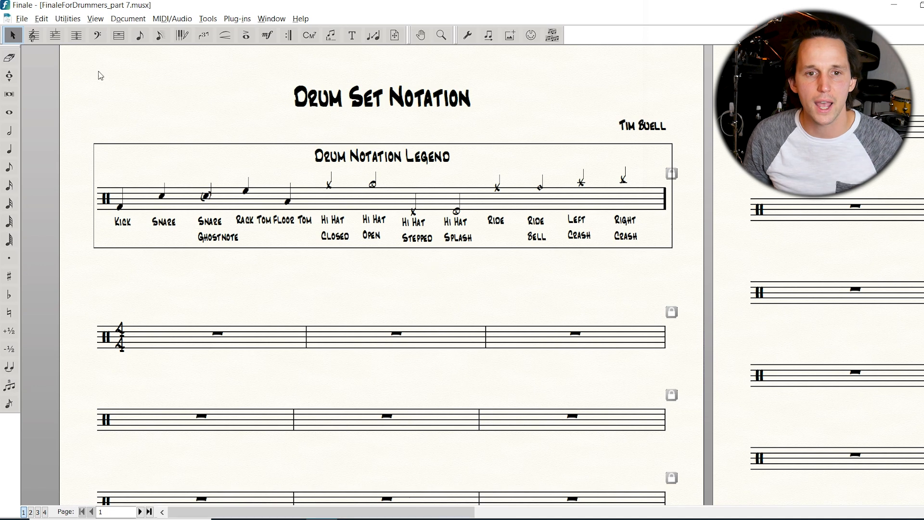
left_click(247, 333)
left_click(577, 350)
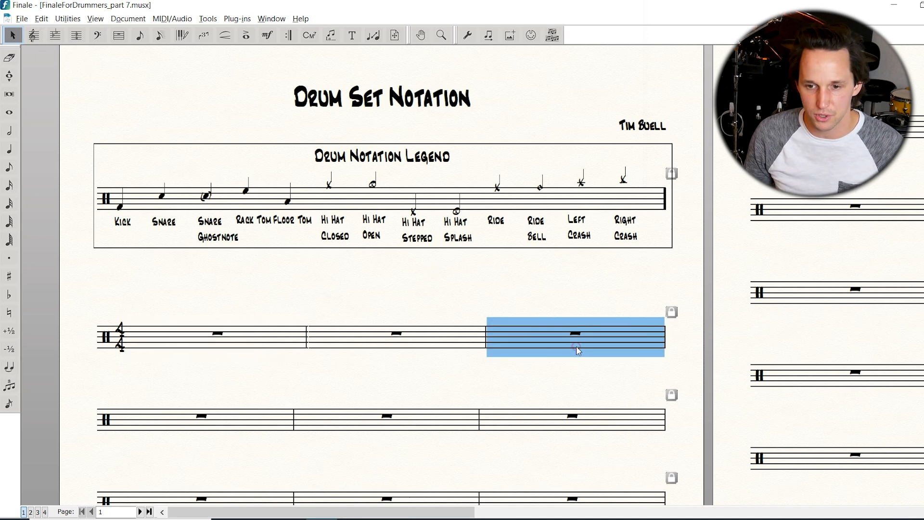
left_click(406, 333)
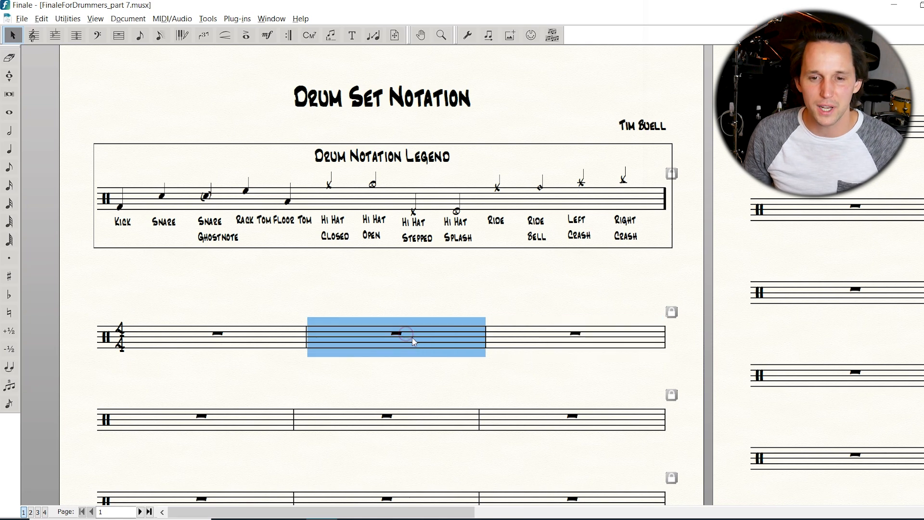
left_click(34, 35)
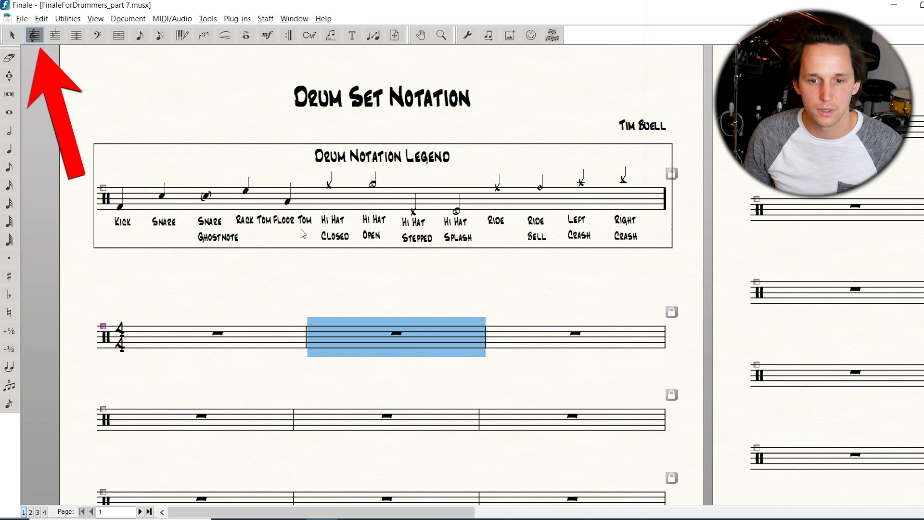
right_click(367, 341)
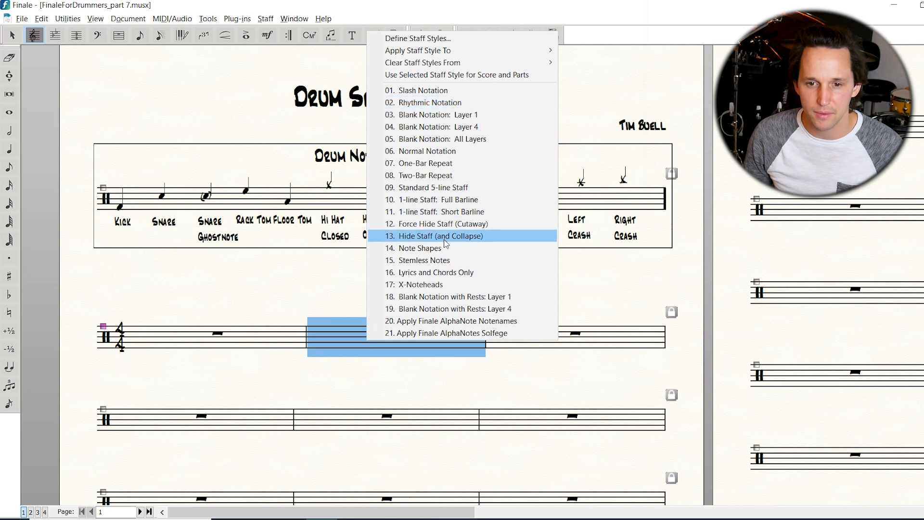
left_click(324, 306)
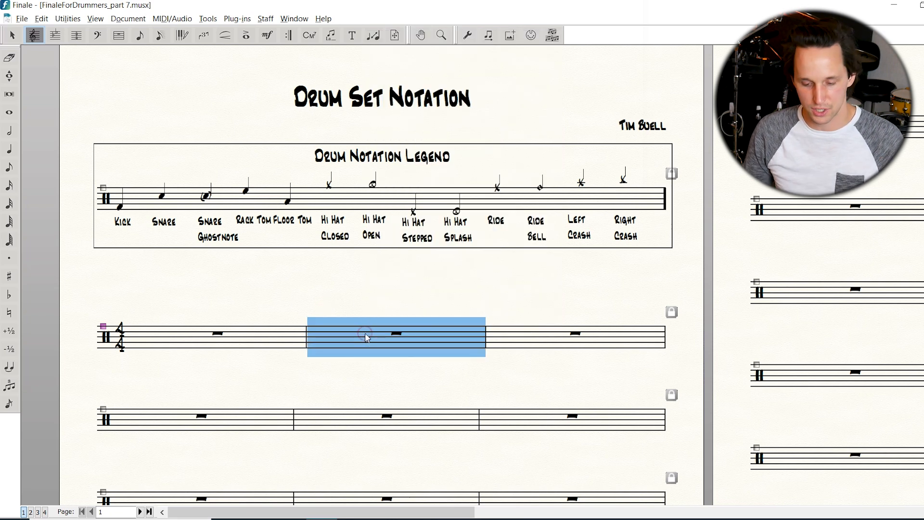
left_click(390, 295)
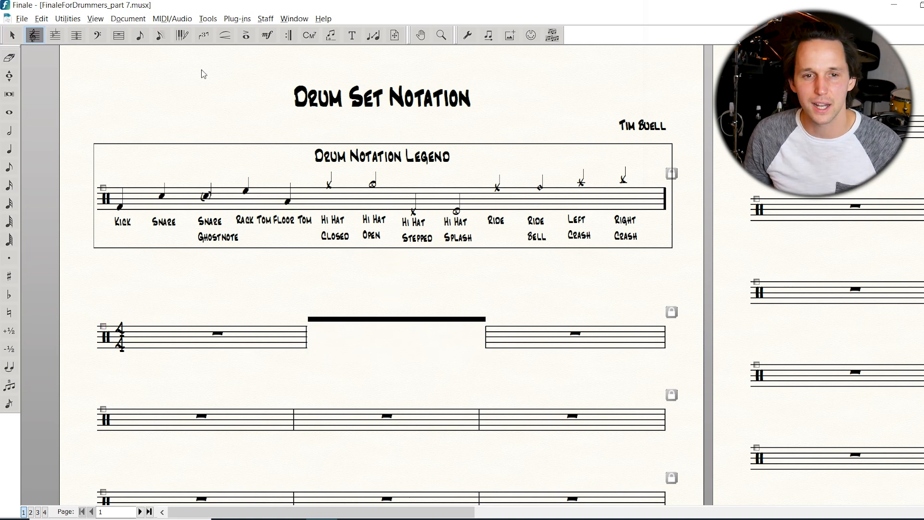
- Set Solid barlines on the first and third measures of the first 4/4 system, on either side of the gap
left_click(119, 35)
left_click(268, 340)
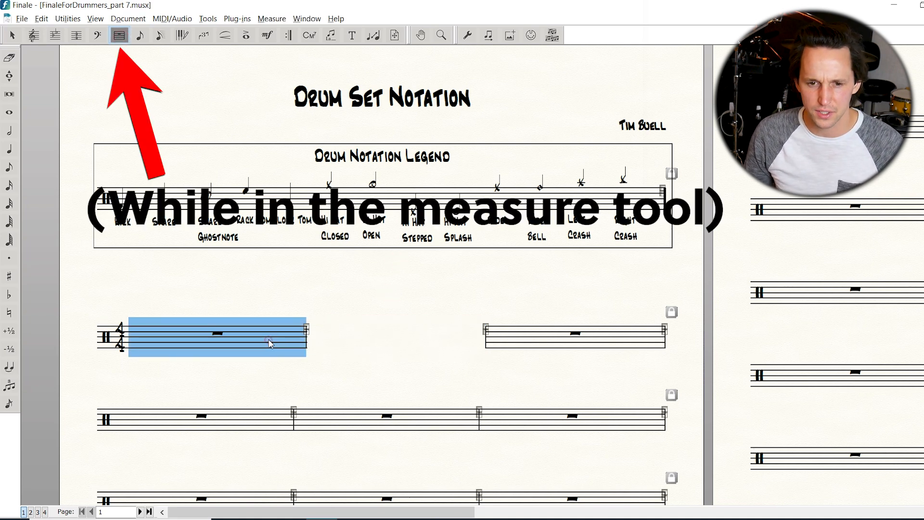
left_click(573, 341)
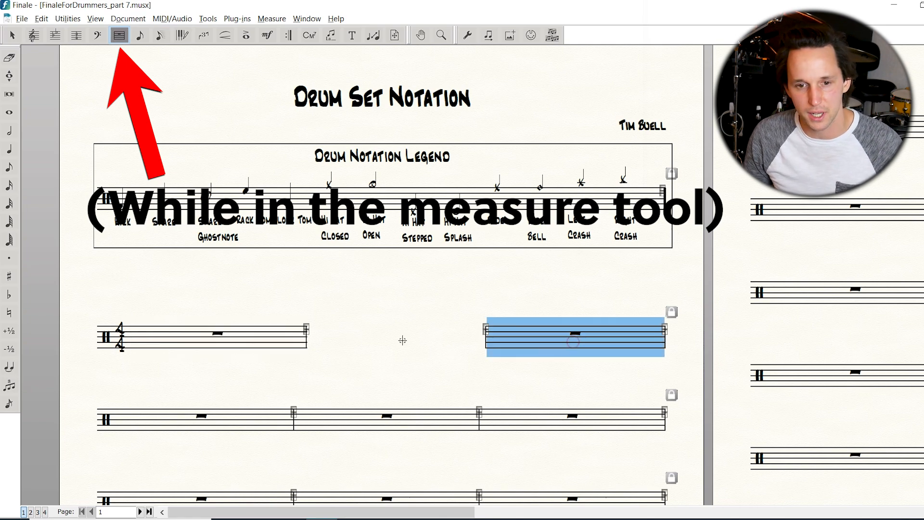
left_click(274, 334)
right_click(274, 334)
mouse_move(388, 31)
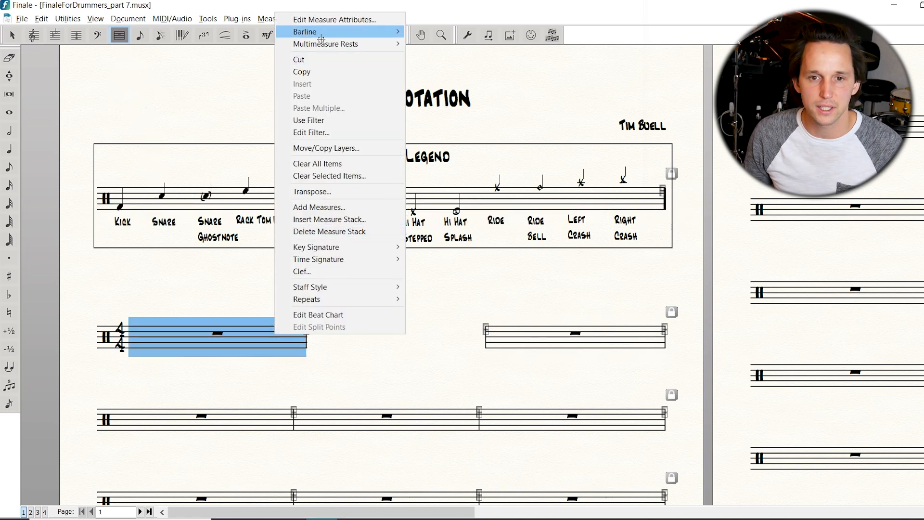
left_click(448, 69)
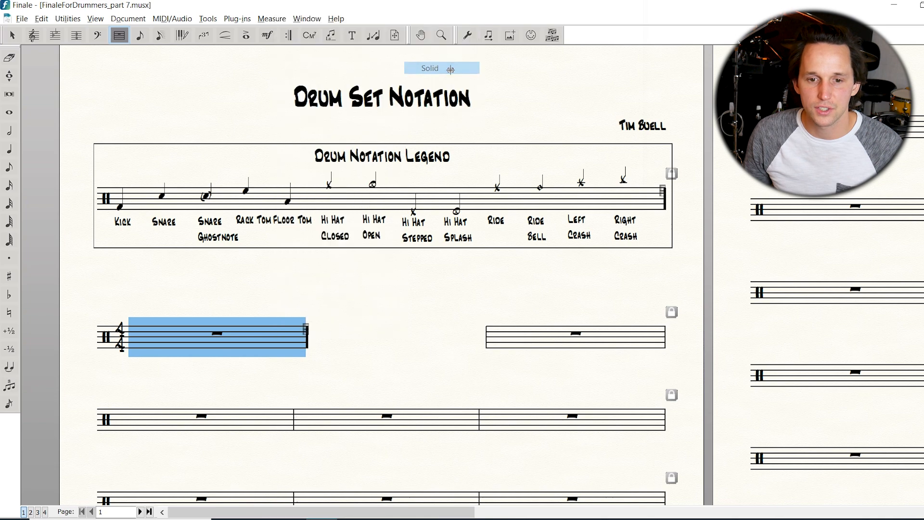
right_click(634, 335)
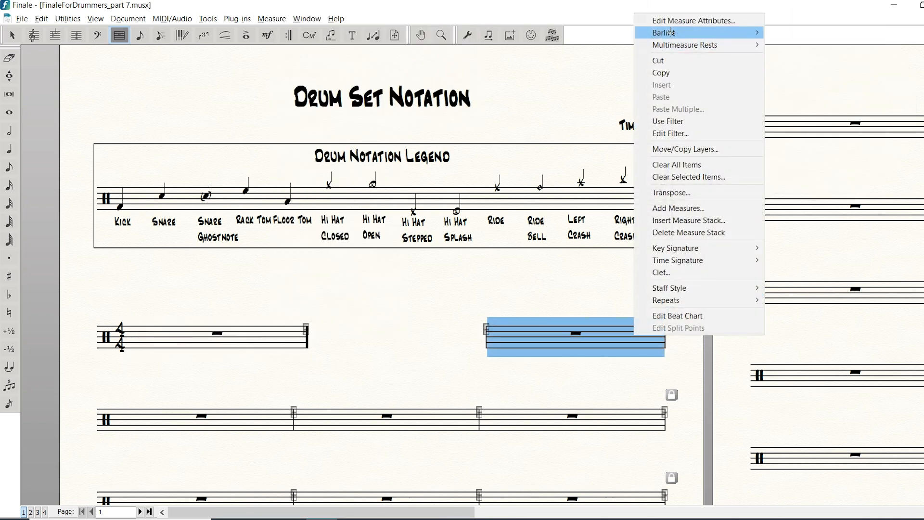
left_click(785, 67)
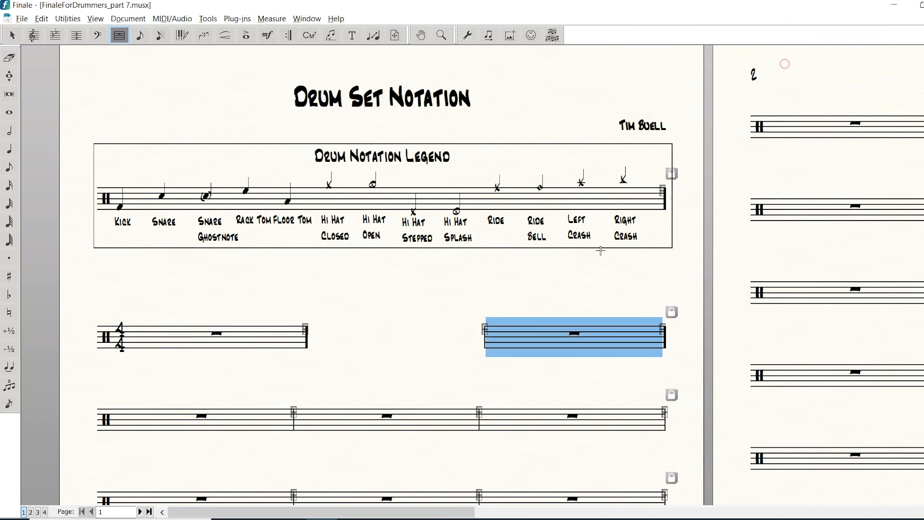
left_click(560, 283)
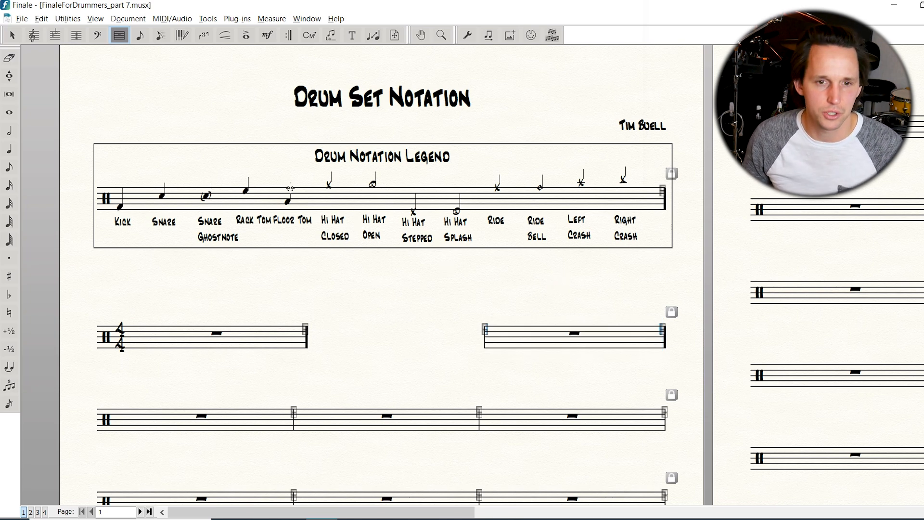
- Fill the first 4/4 measure with eight eighth notes on the Snare Drum using Simple Entry
left_click(140, 35)
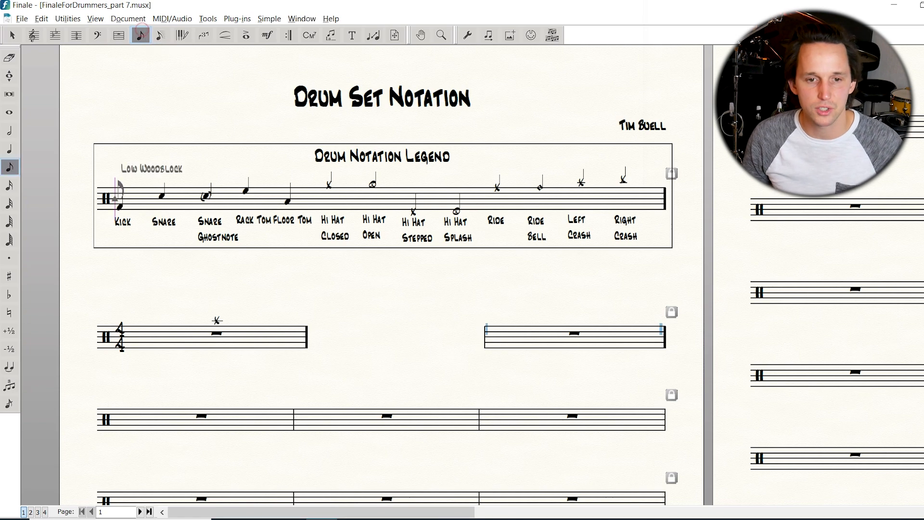
scroll(221, 303, "down", 1)
scroll(227, 281, "up", 4)
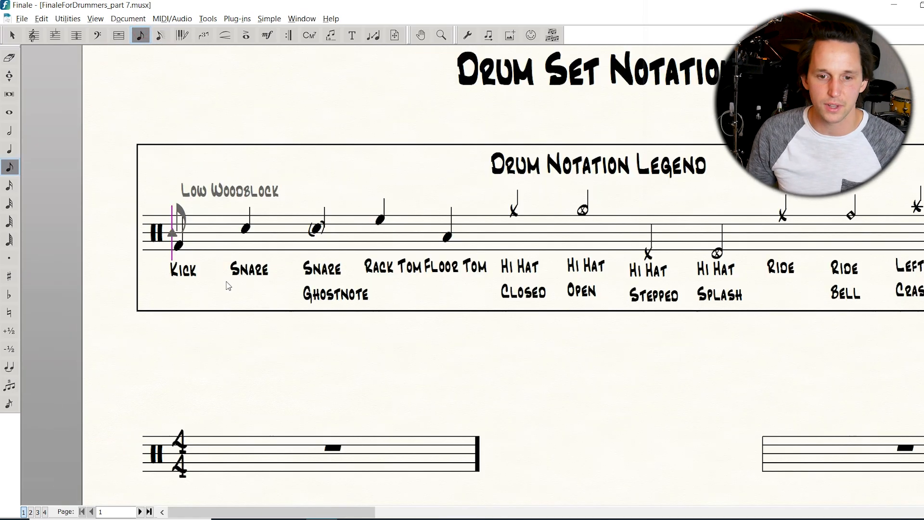
scroll(348, 252, "down", 2)
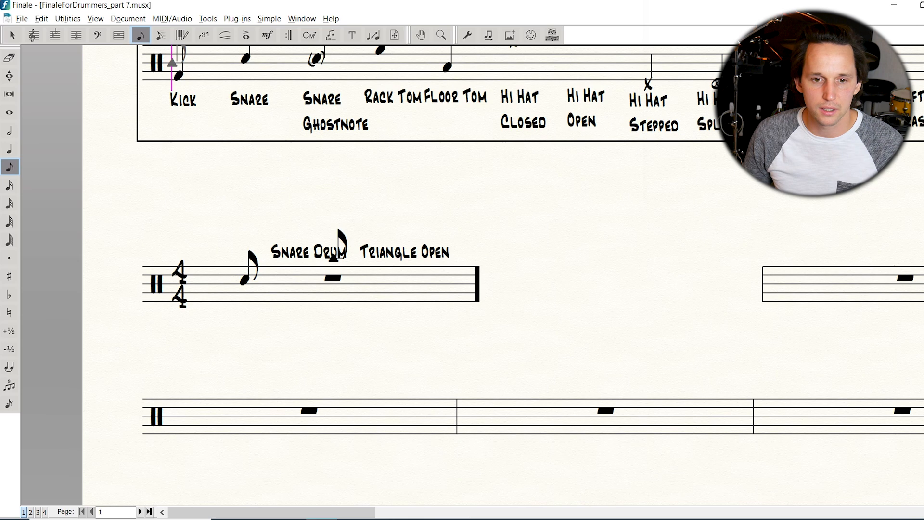
left_click(243, 283)
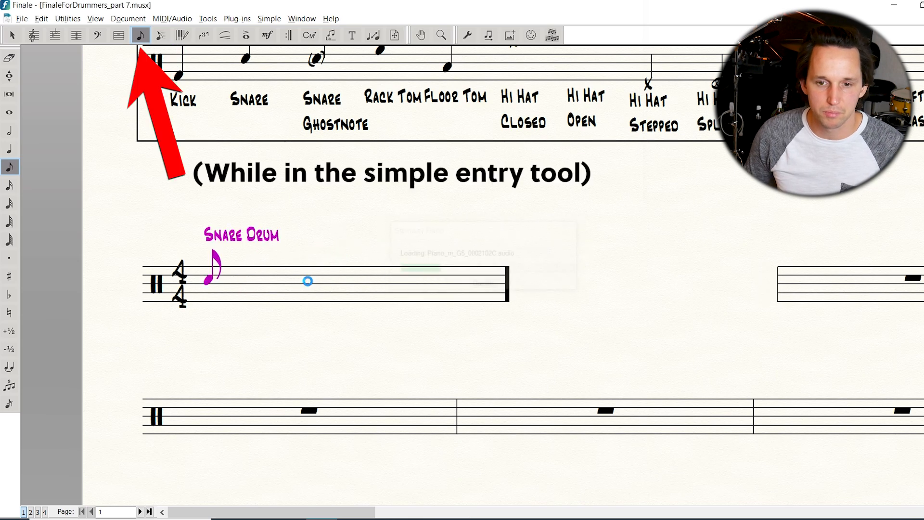
left_click(308, 281)
key("Down")
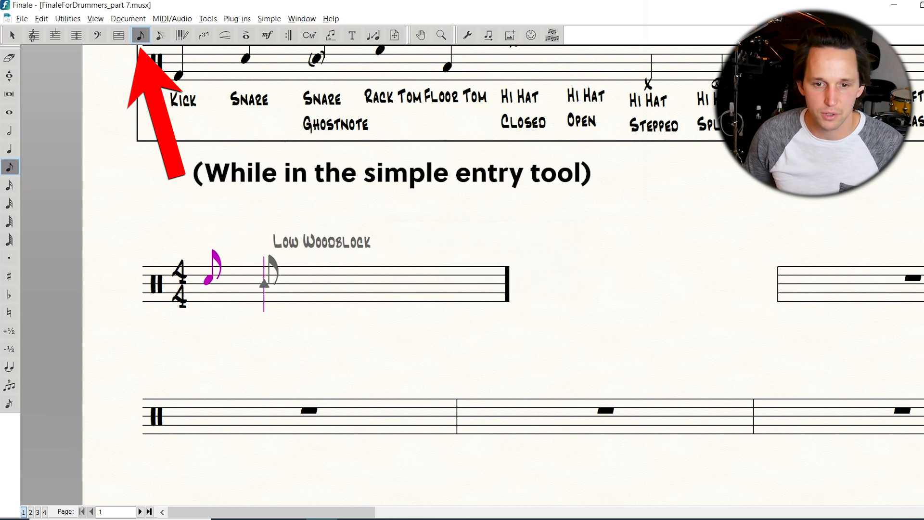
key("Up")
key("Return")
key("Return")
key("Return")
key("Return")
key("Return")
key("Return")
key("Return")
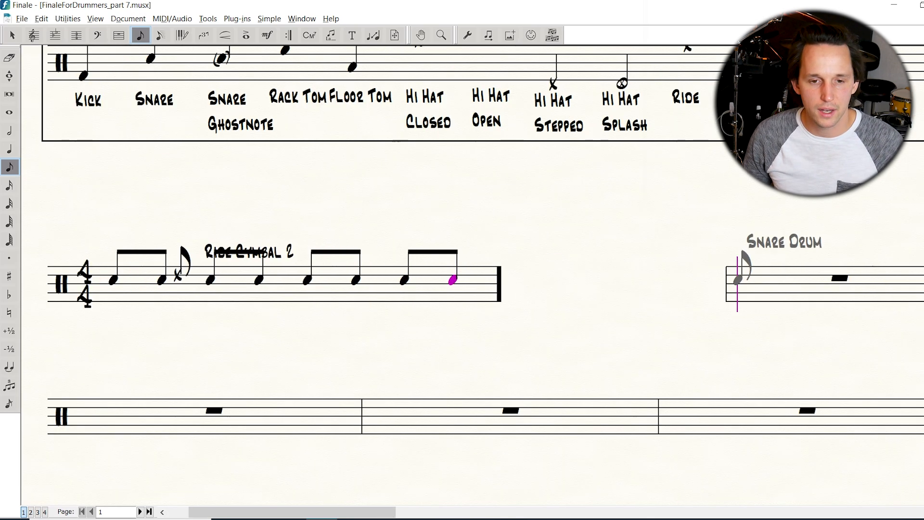
- Add a sixteenth grace note on the Snare Drum before each of the four beamed eighth-note pairs in the first 4/4 measure
key("alt+3")
key("alt+g")
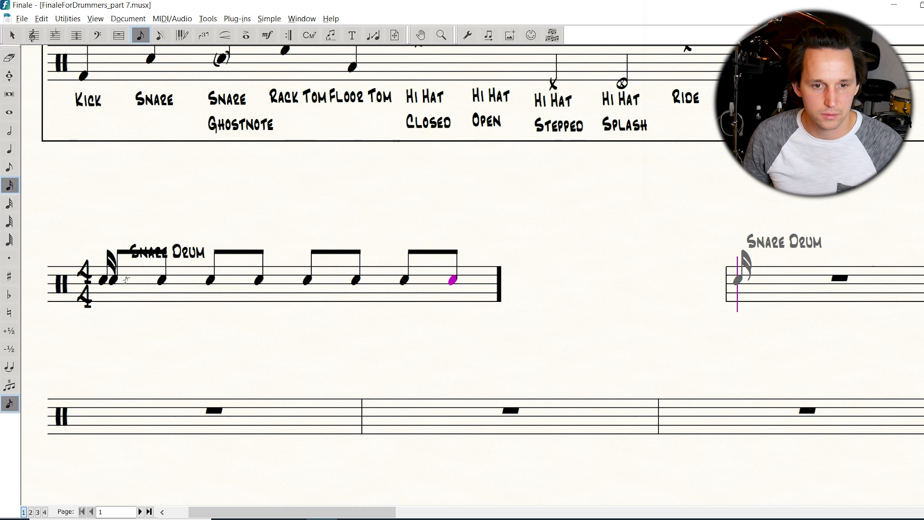
left_click(115, 278)
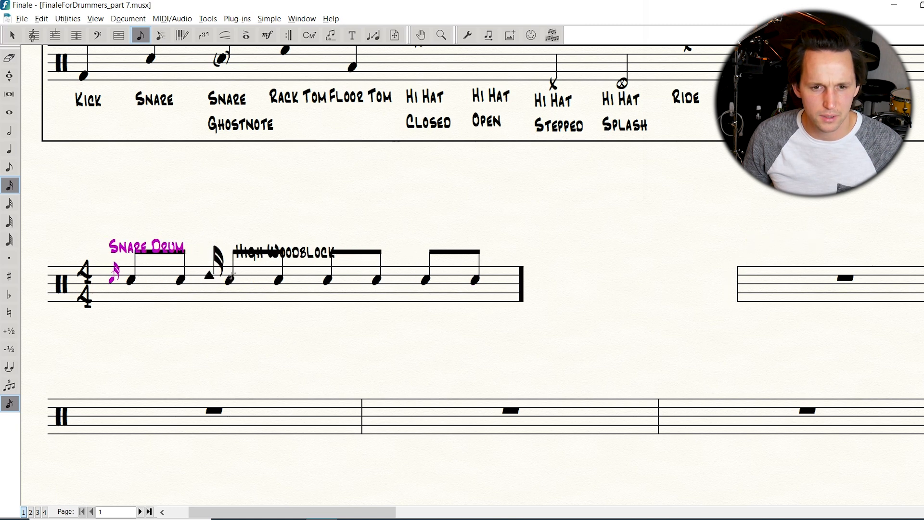
left_click(232, 278)
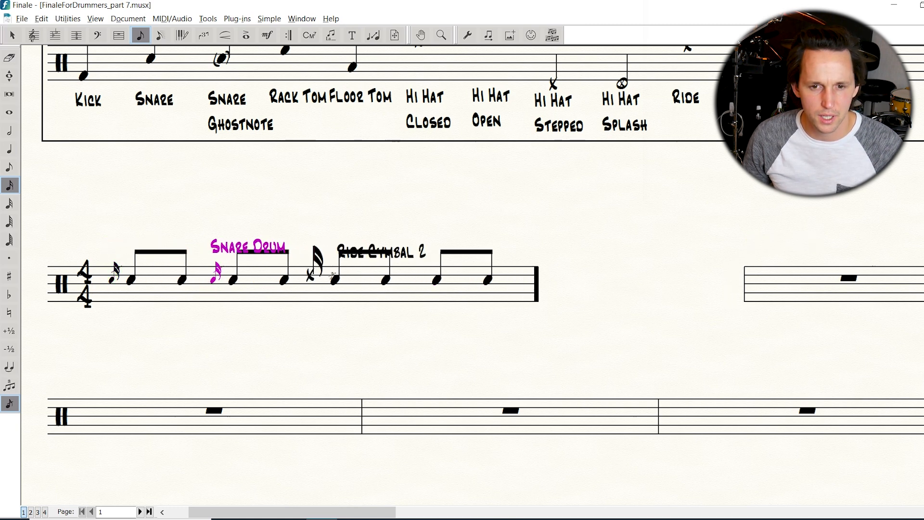
left_click(331, 270)
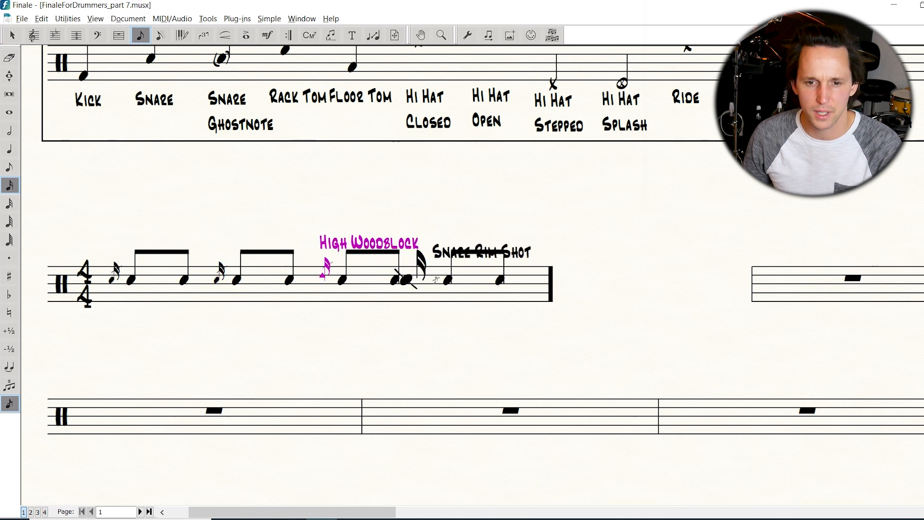
left_click(436, 278)
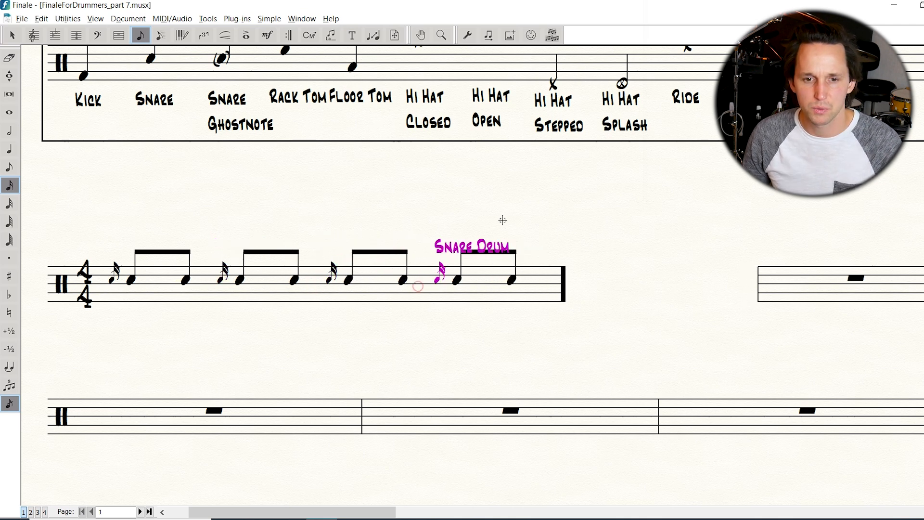
- Place an accent articulation on the first eighth note of each of the four beamed pairs
left_click(246, 34)
left_click(131, 279)
left_click(240, 280)
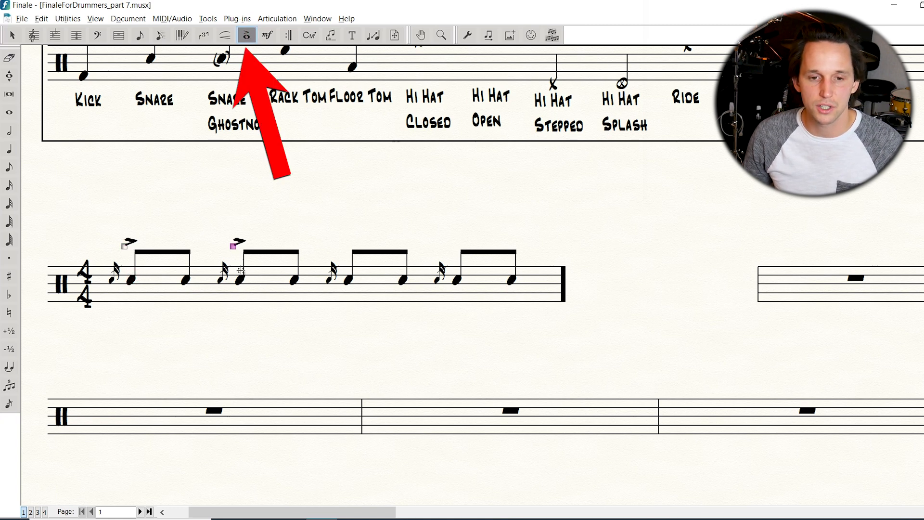
left_click(348, 279)
left_click(471, 280)
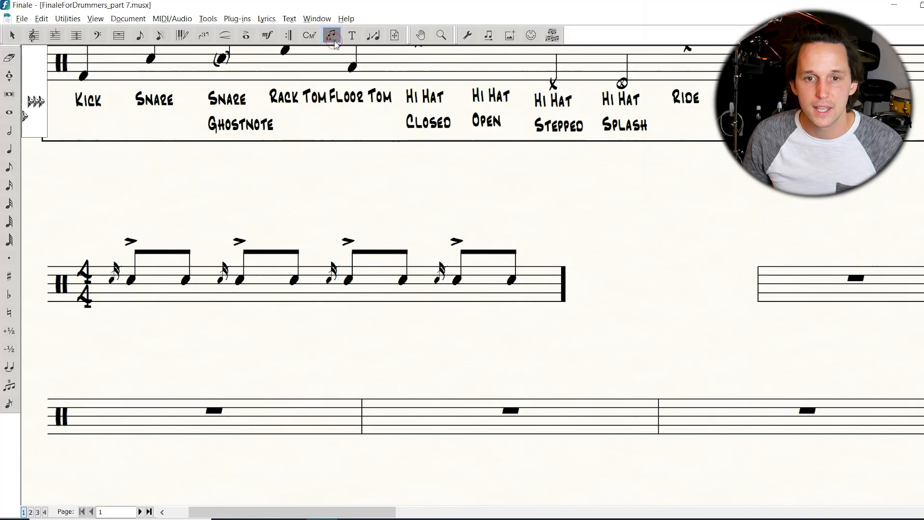
- Place a text block reading "R L R L" below the first 4/4 measure
left_click(335, 43)
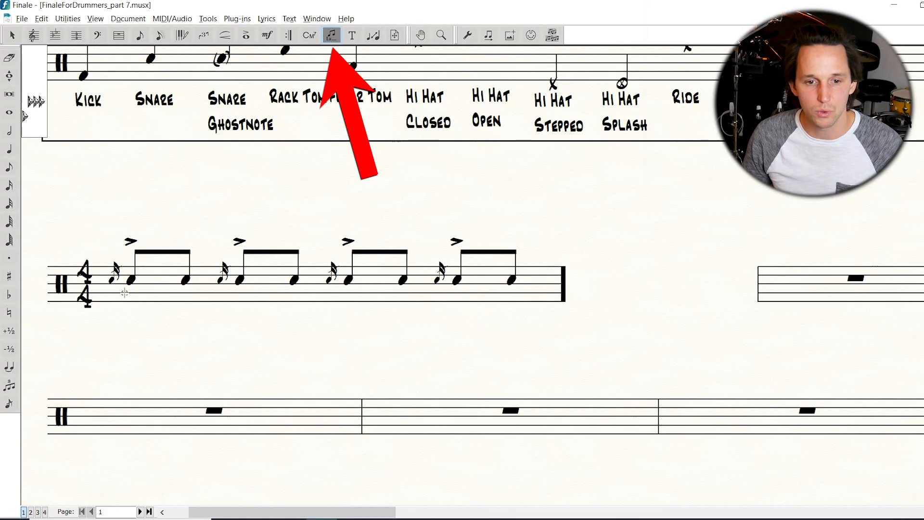
left_click(359, 36)
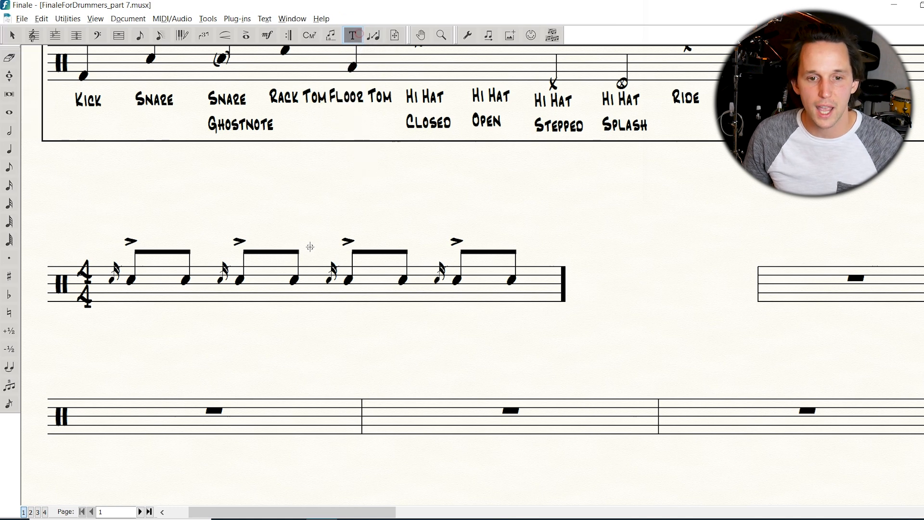
left_click(116, 309)
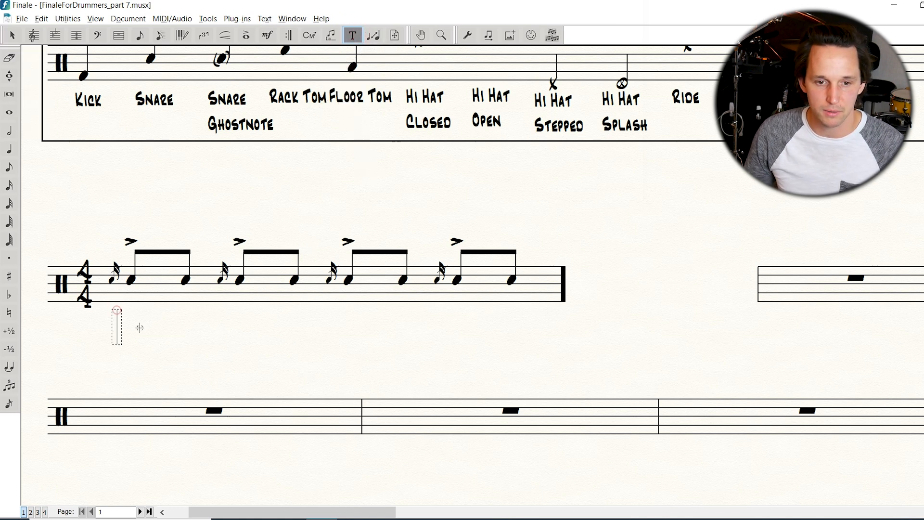
type("R L R L")
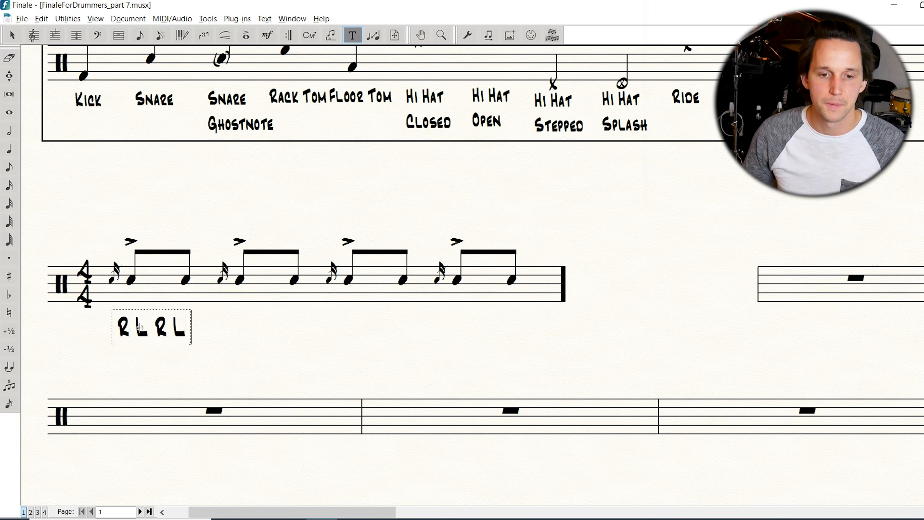
key("Escape")
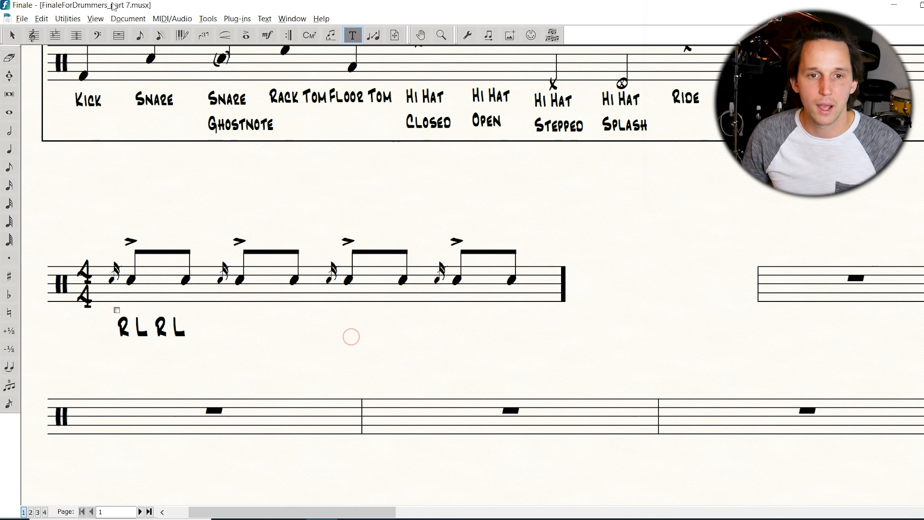
- Copy the first 4/4 measure into the measure after the gap, then remove the pasted copy
left_click(119, 35)
left_click(305, 278)
key("ctrl+c")
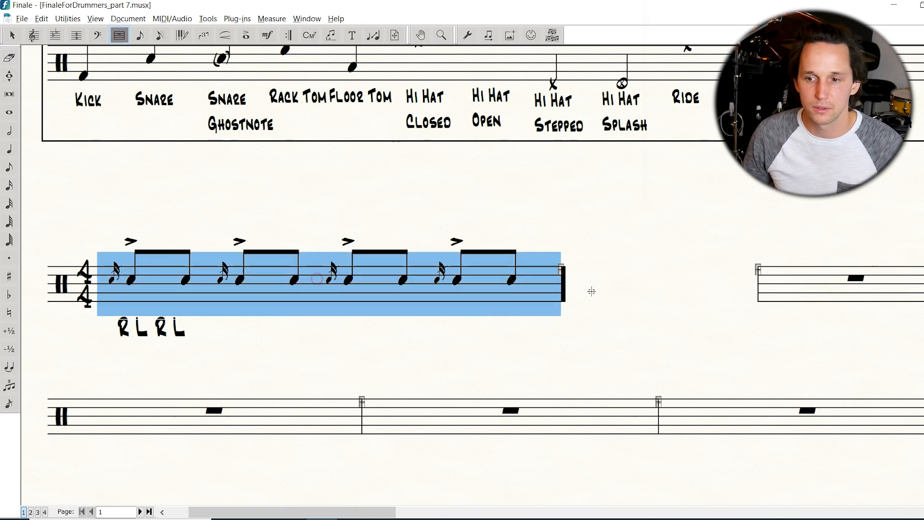
left_click(859, 288)
key("ctrl+v")
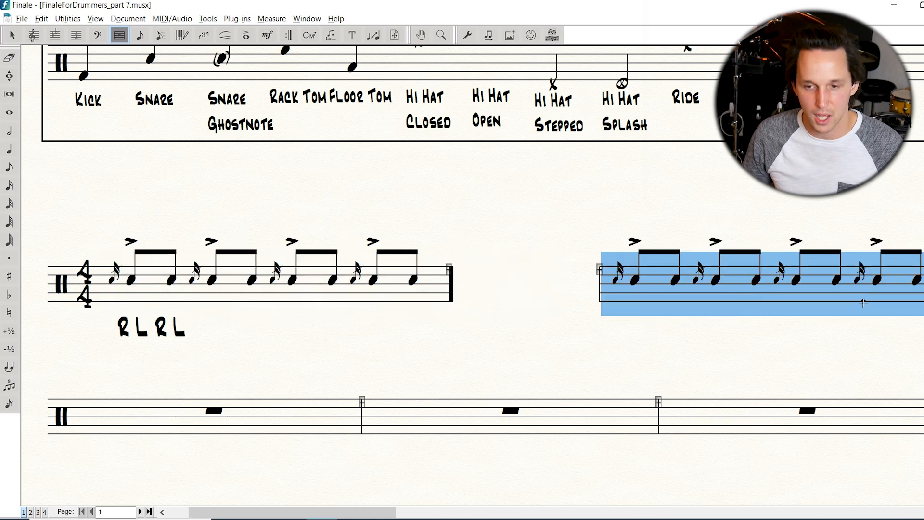
key("Delete")
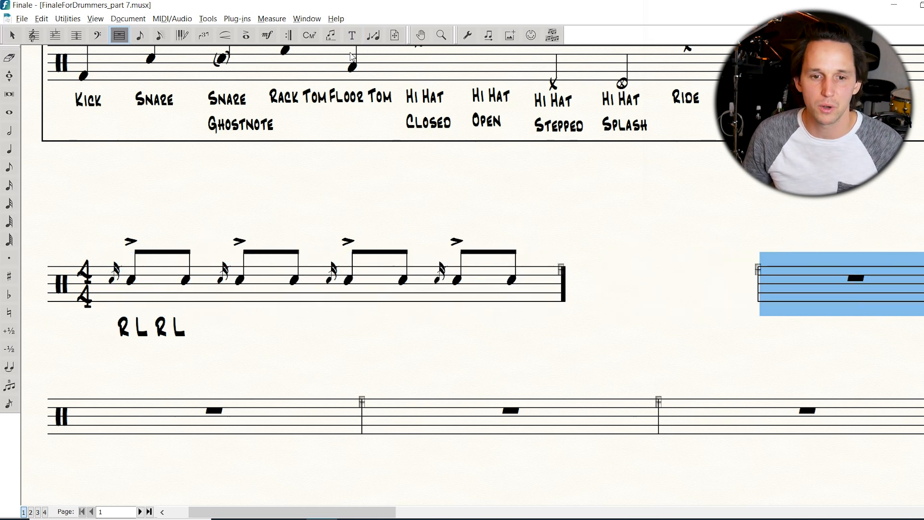
- Delete the "R L R L" text block below the first 4/4 measure
key("Escape")
left_click(152, 328)
key("Delete")
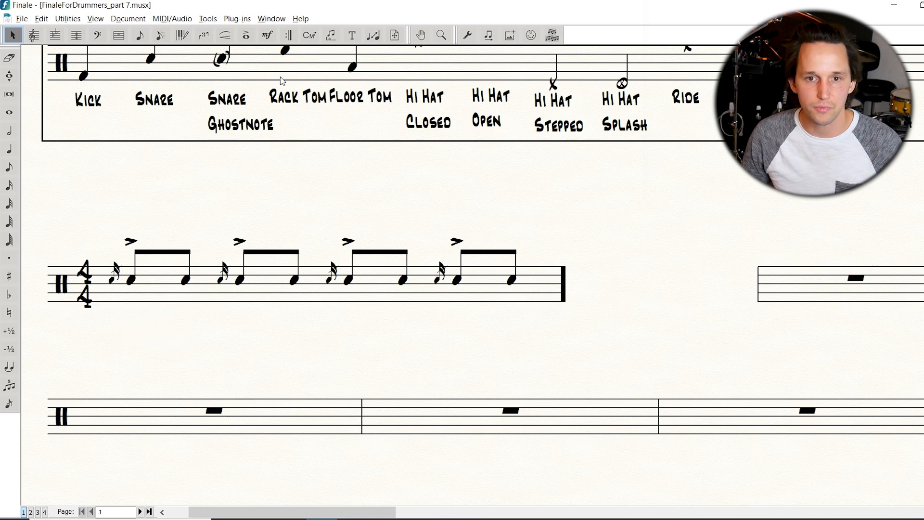
- Enter the sticking L R R R L L L R R R L L as lyrics, one letter per note including grace notes
left_click(331, 35)
left_click(113, 306)
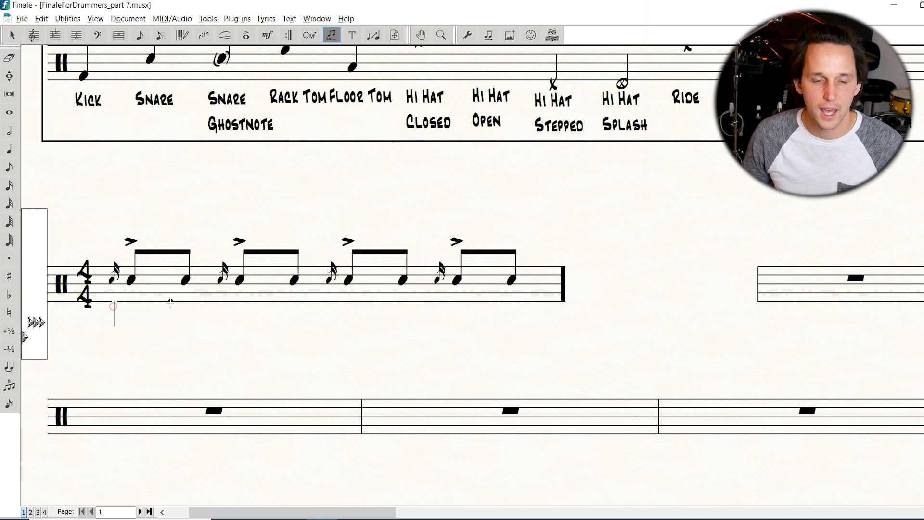
type("LR")
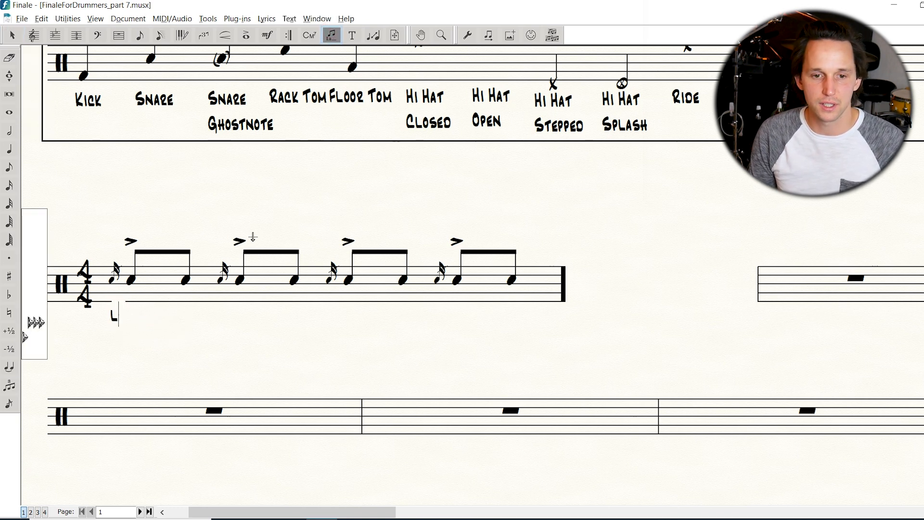
key("BackSpace")
key("BackSpace")
type("L R R ")
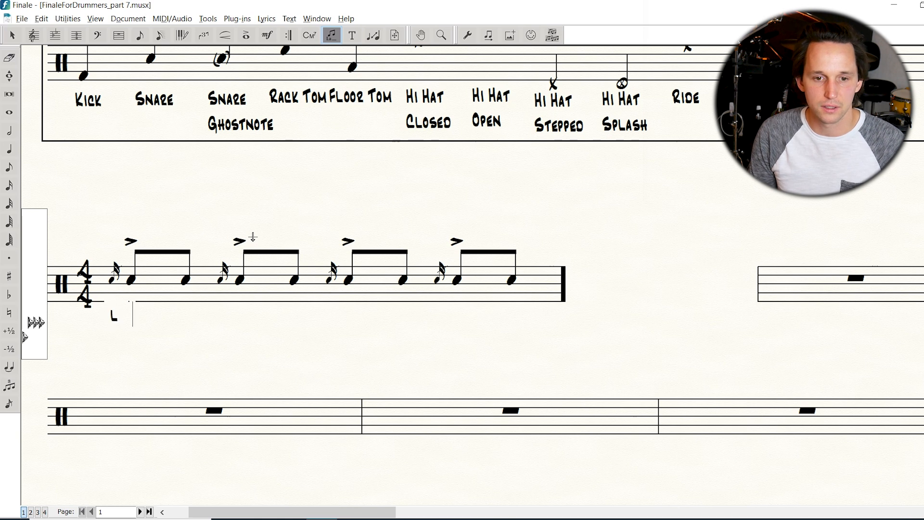
type("R")
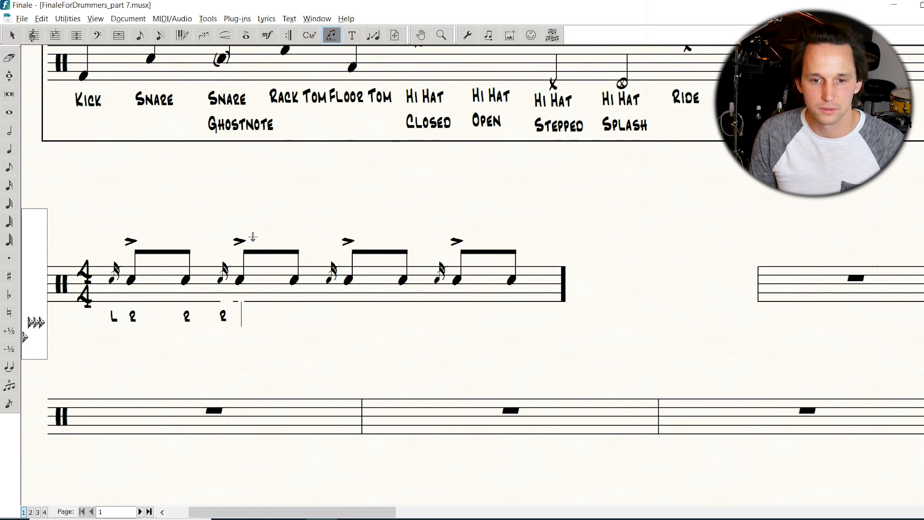
type(" L L L R R R L L")
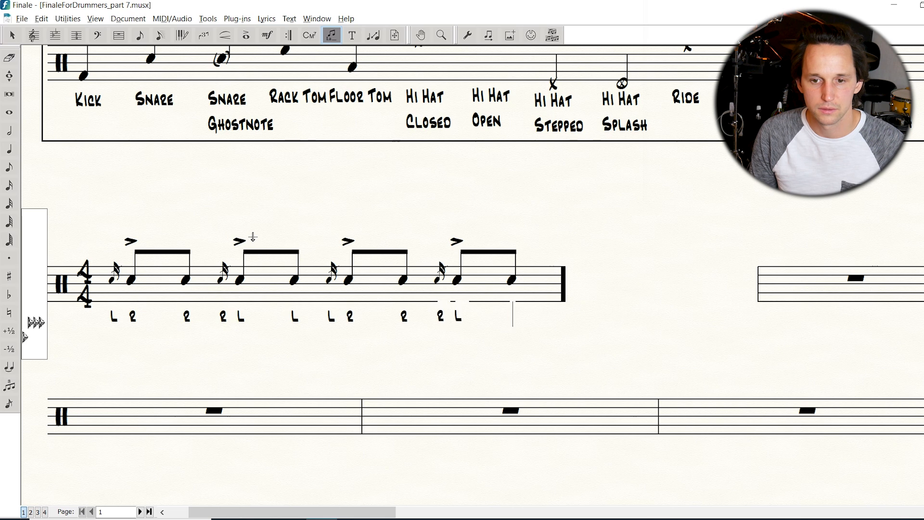
left_click(134, 318)
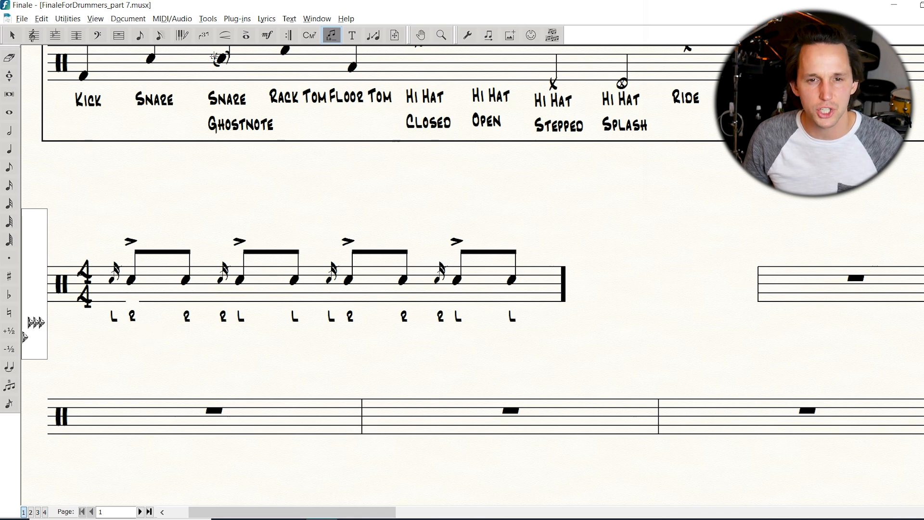
left_click(512, 317)
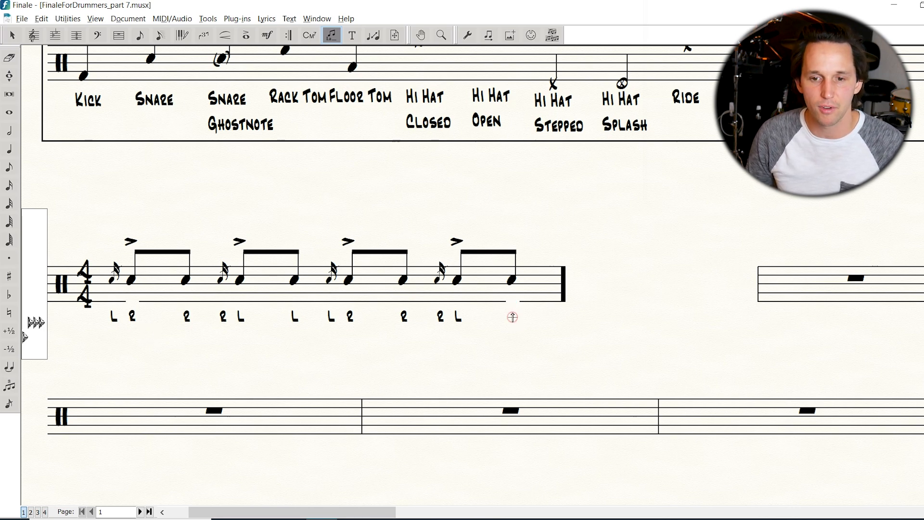
- Set the document's default lyric verse font size to 16 in JazzText
left_click(128, 19)
left_click(175, 278)
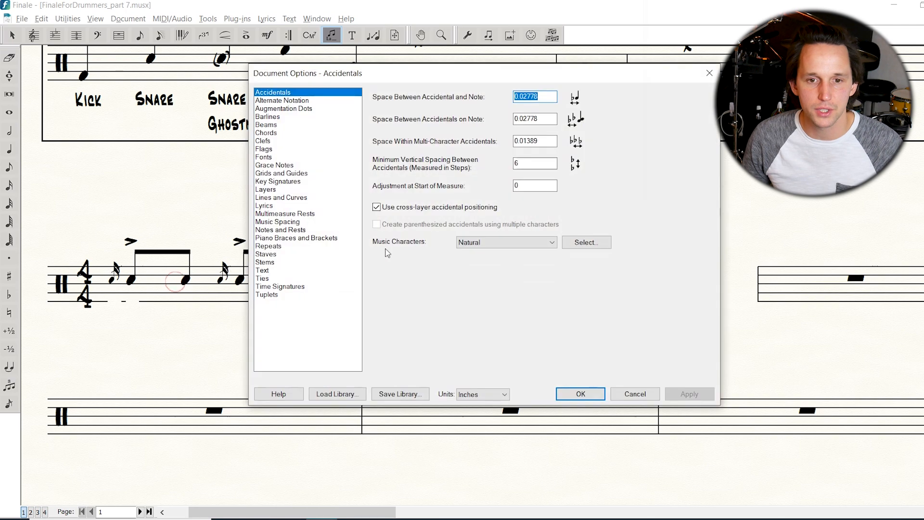
left_click(288, 156)
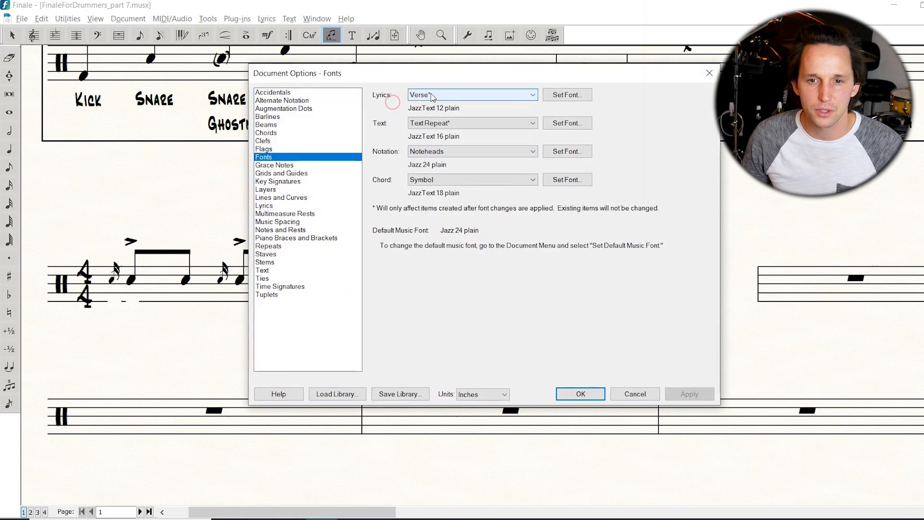
left_click(567, 95)
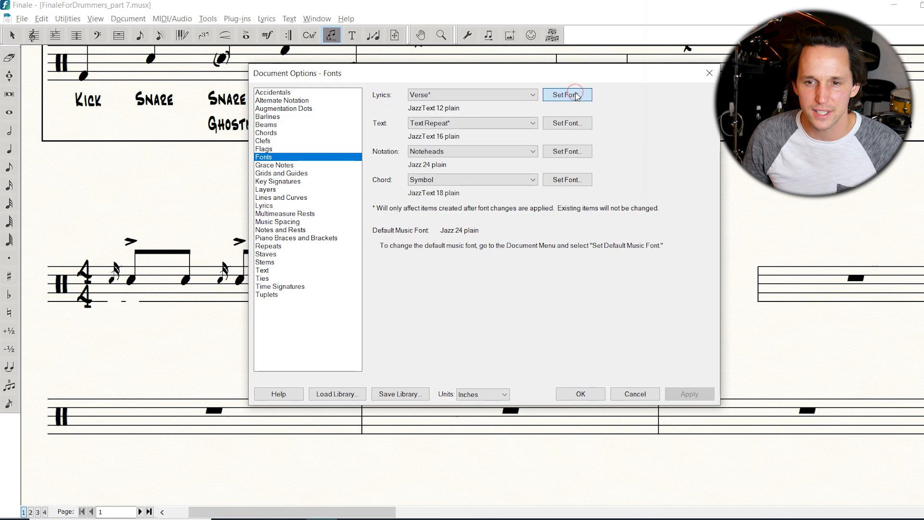
left_click(522, 230)
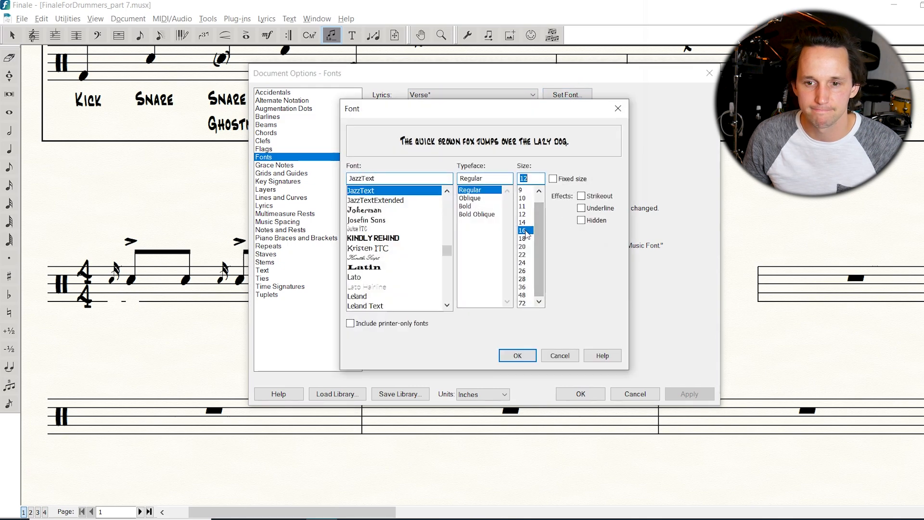
left_click(517, 355)
left_click(580, 394)
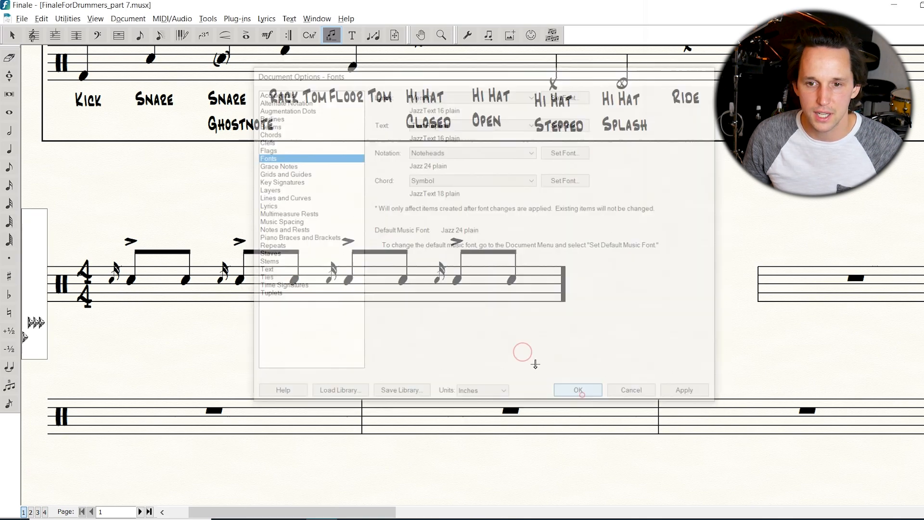
- Step through the sticking letters under the first 4/4 measure and return to the first grace note's letter
left_click(115, 317)
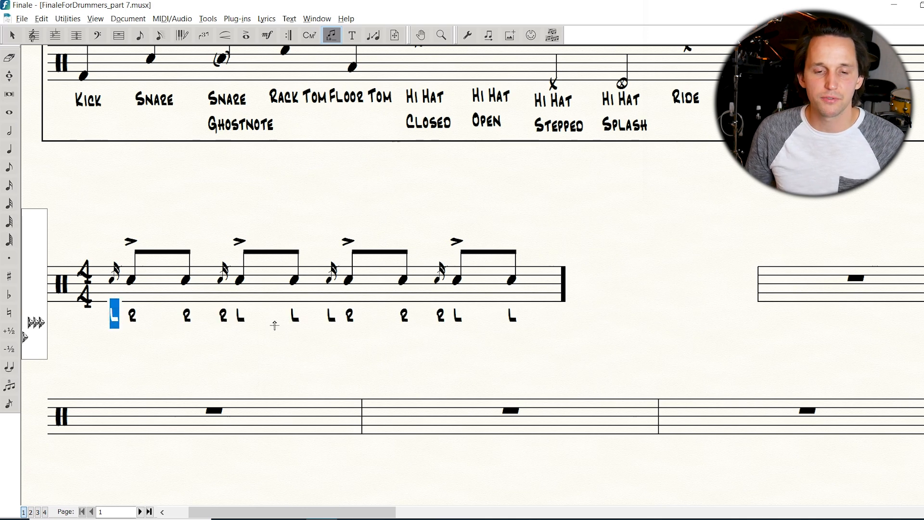
key("space")
key("space")
key("space")
key("space")
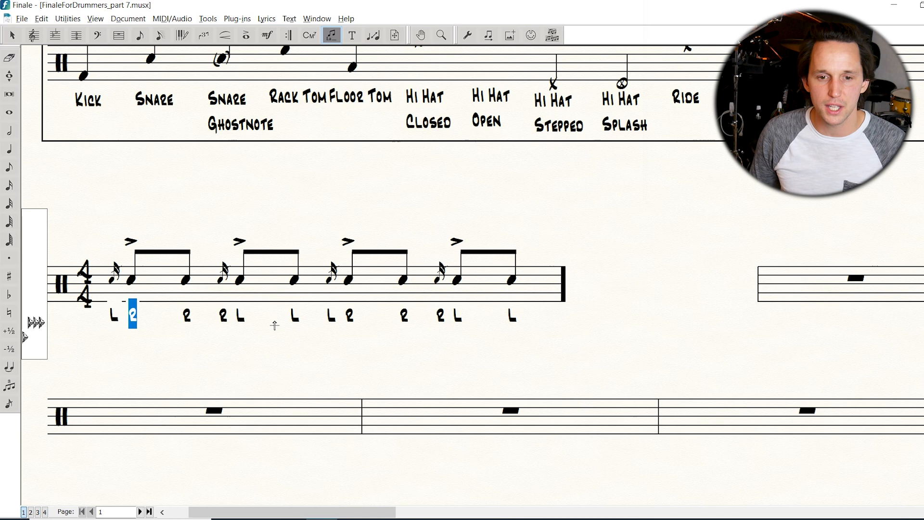
key("Left")
key("Left")
key("Left")
key("Left")
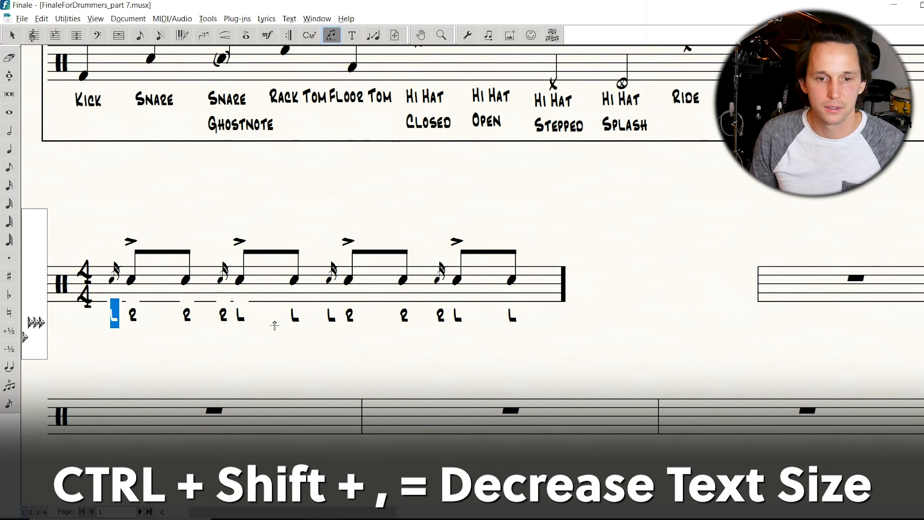
- Decrease the text size of the sticking letters under the four grace notes
key("space")
key("space")
key("space")
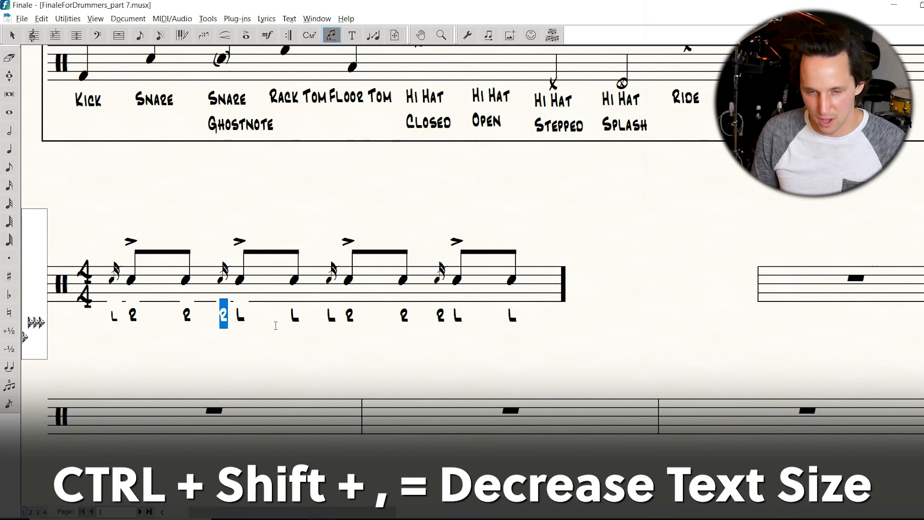
key("space")
key("space")
key("space")
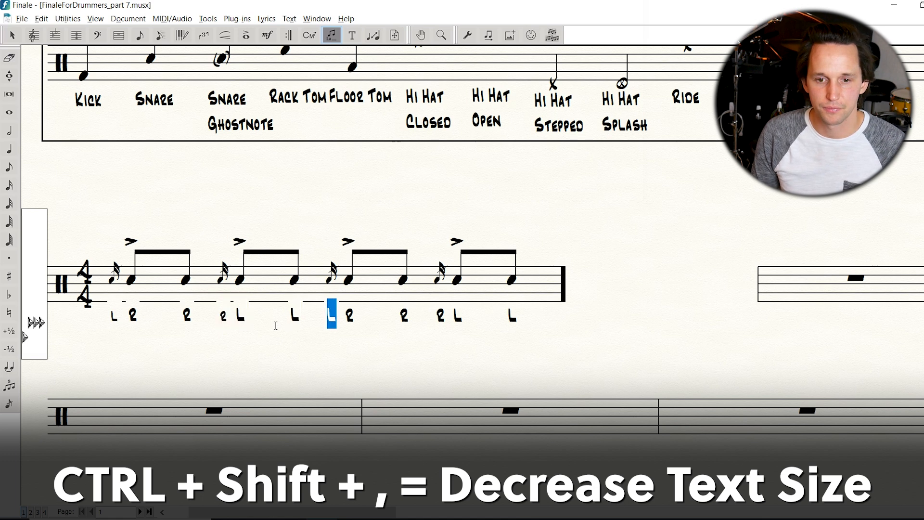
key("space")
key("space")
key("space")
key("space")
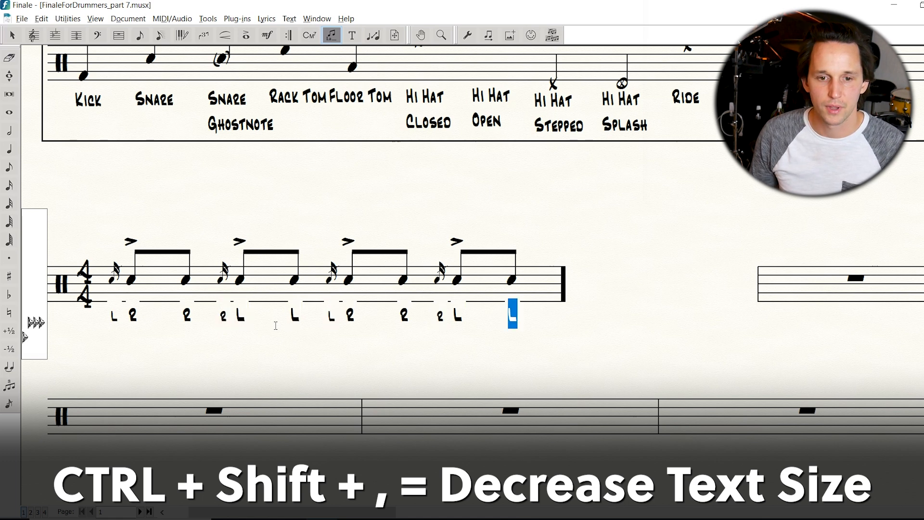
key("space")
key("Escape")
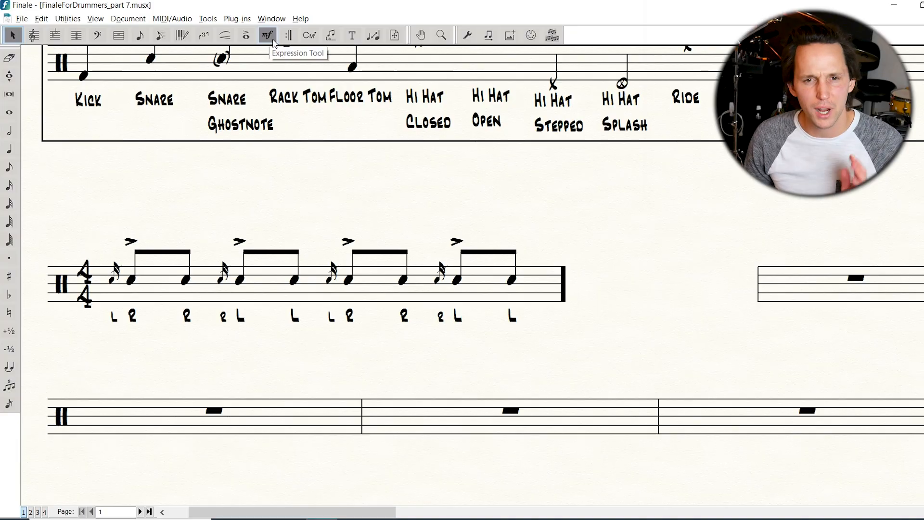
- Assign the auto-sequencing rehearsal number mark (1, 2, 3, 4) to the first 4/4 measure and place it above the time signature
left_click(268, 35)
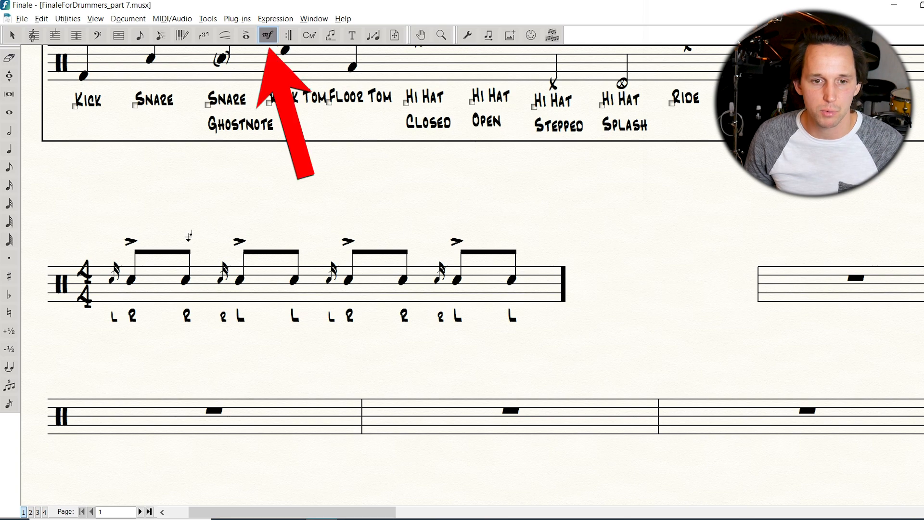
double_click(129, 281)
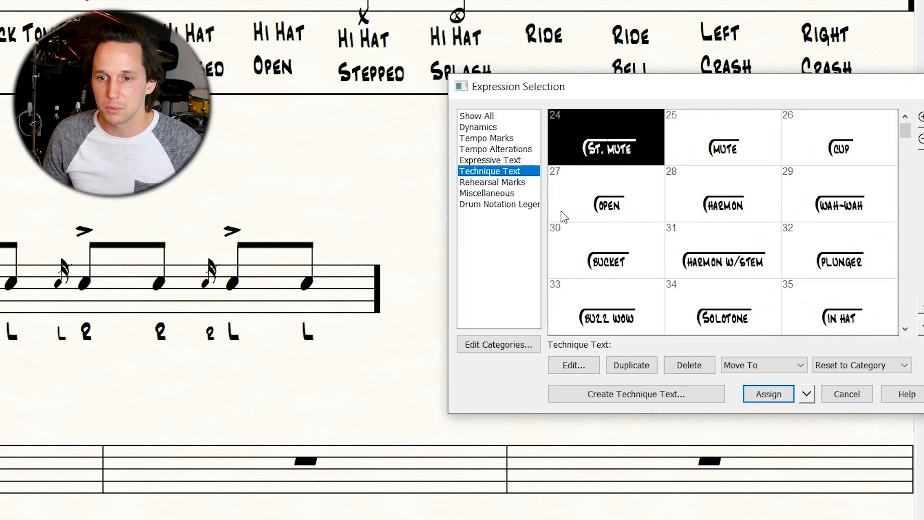
left_click(528, 182)
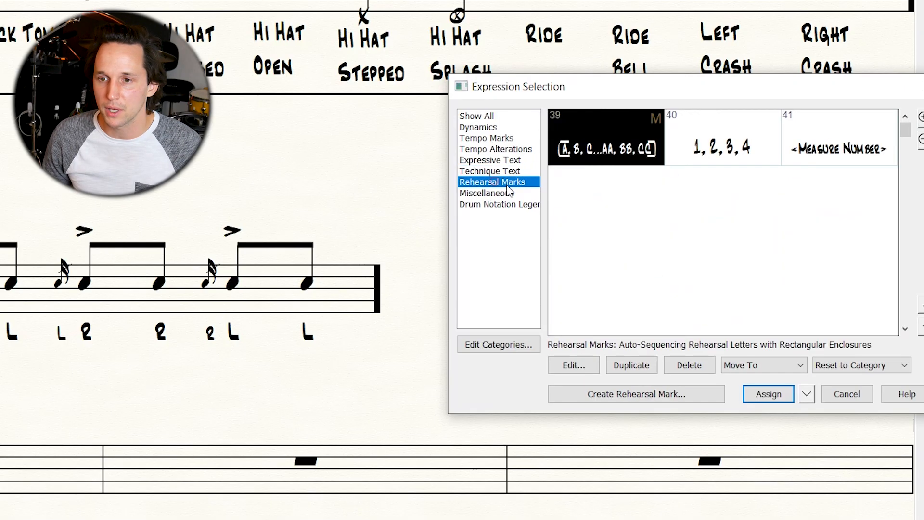
left_click(721, 151)
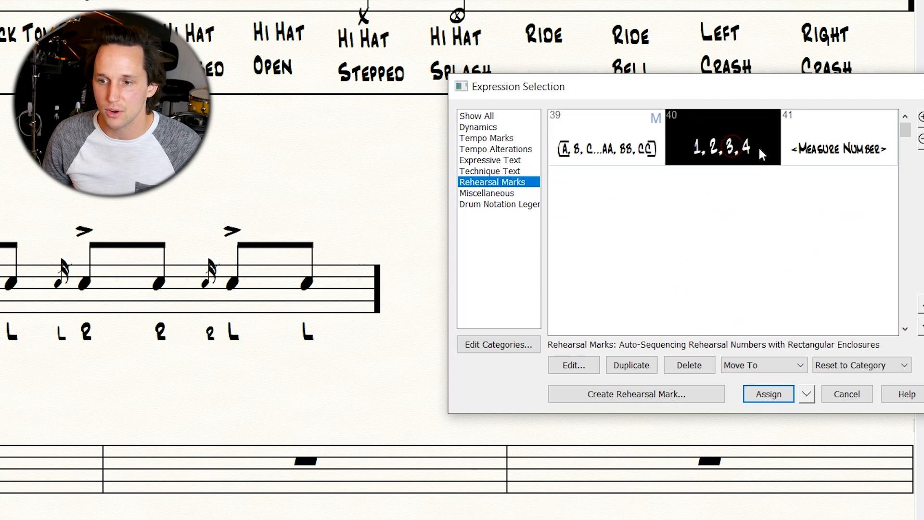
double_click(729, 151)
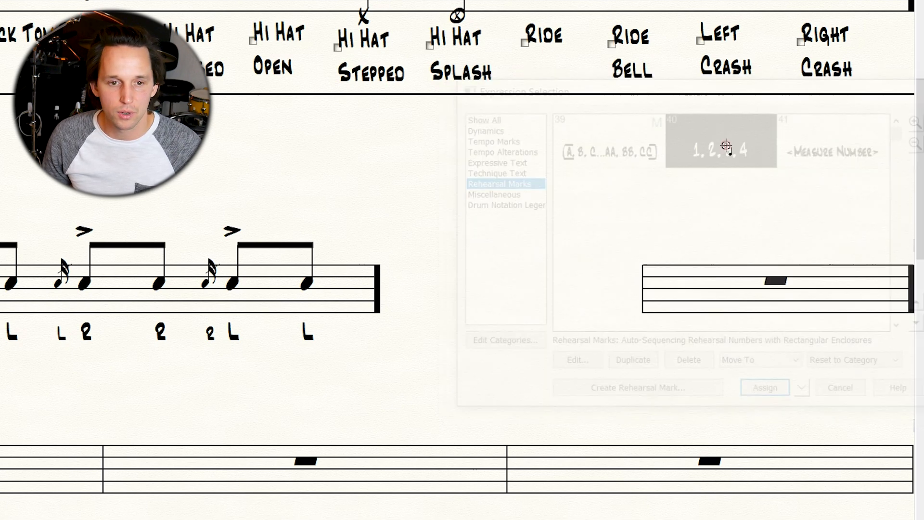
left_click_drag(147, 230, 186, 223)
key("Escape")
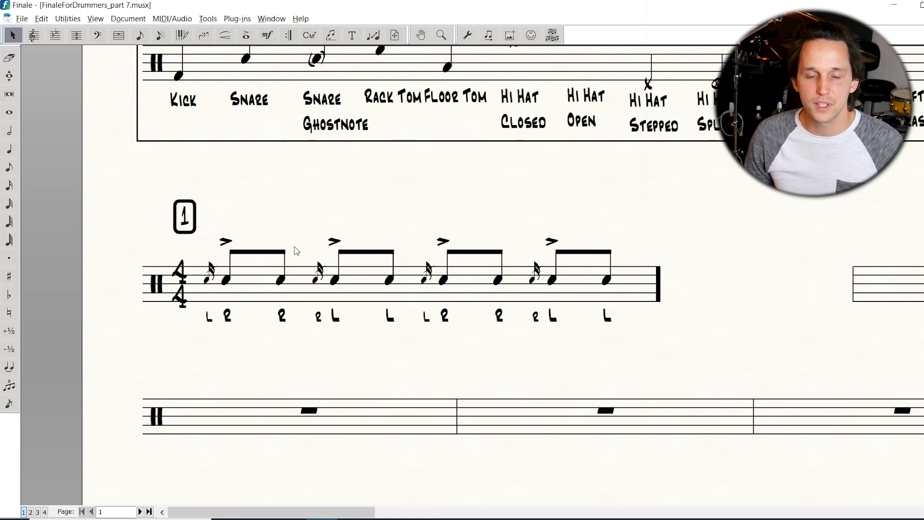
- Try copying the complete first 4/4 measure into the separate empty measure beside it, and undo the copy
key("ctrl+minus")
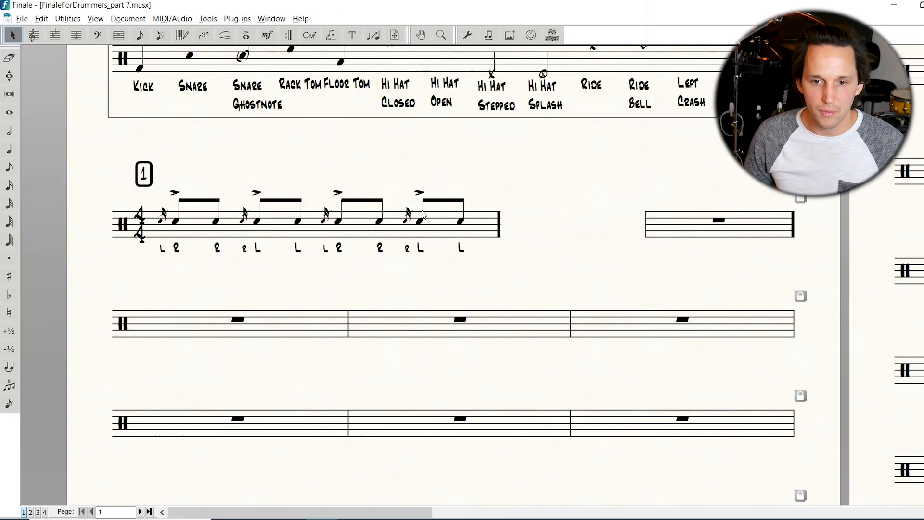
scroll(391, 233, "up", 1)
left_click(119, 36)
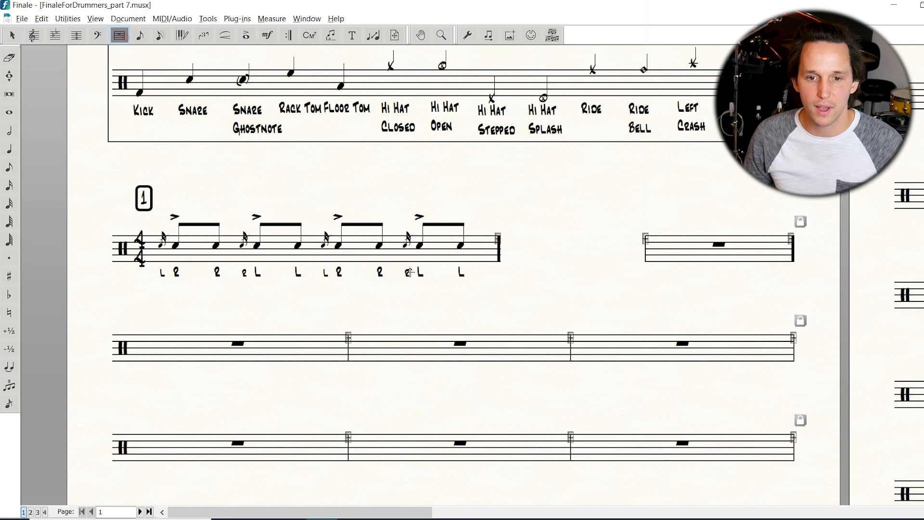
left_click(418, 245)
left_click(669, 248, "ctrl+shift")
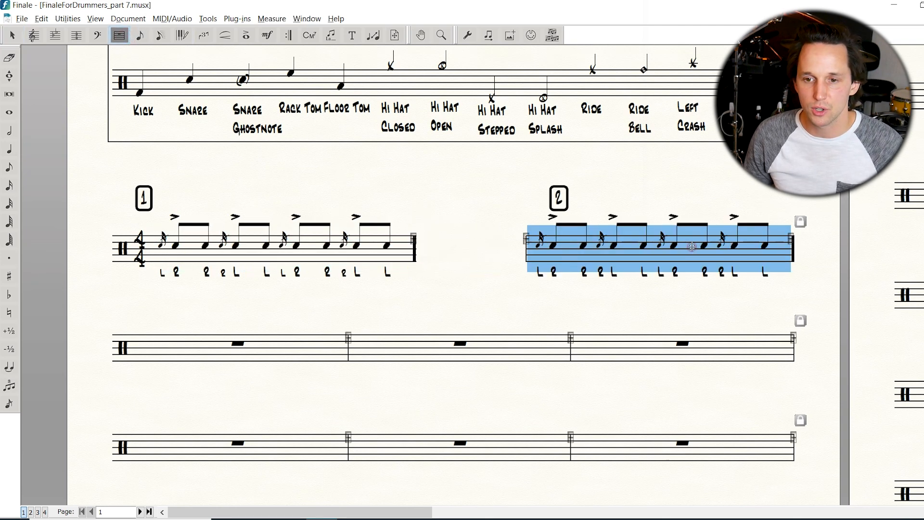
left_click(589, 301)
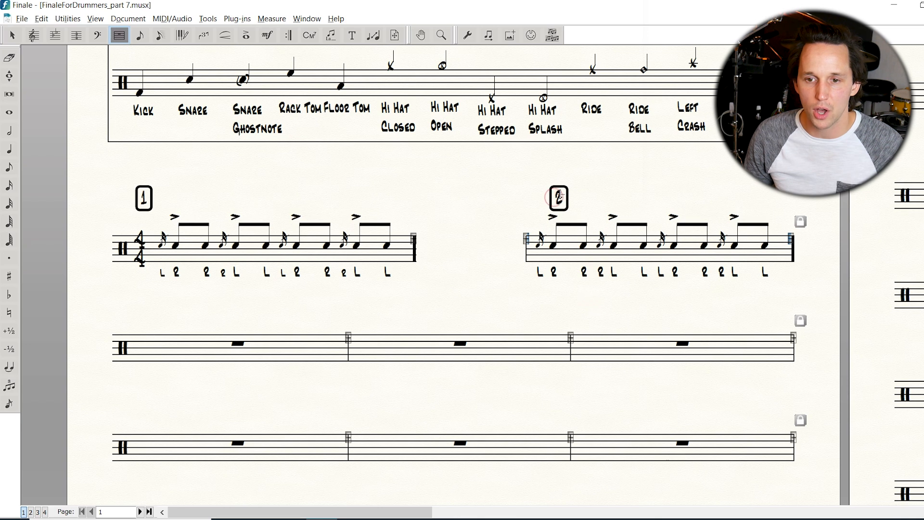
key("ctrl+z")
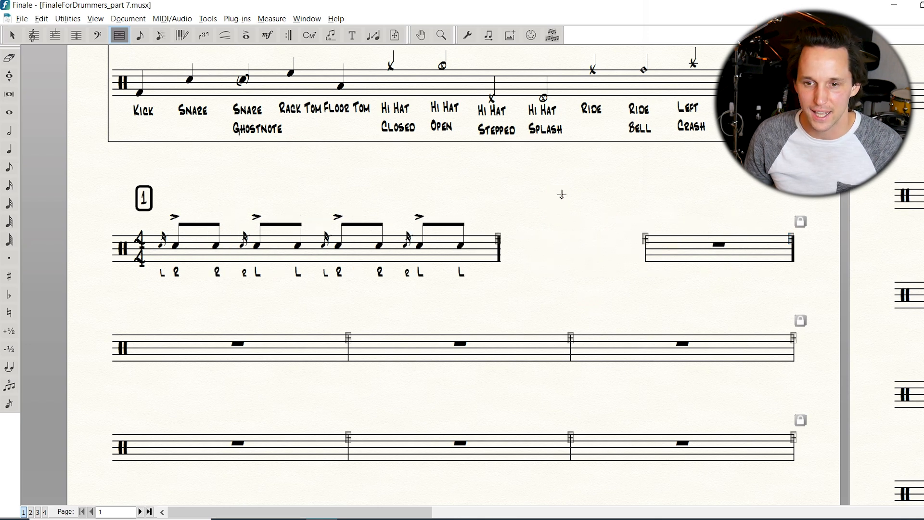
- Shift the exercise number left to above the clef, and add a centered text block of seven vertical bars above the page title
left_click(268, 35)
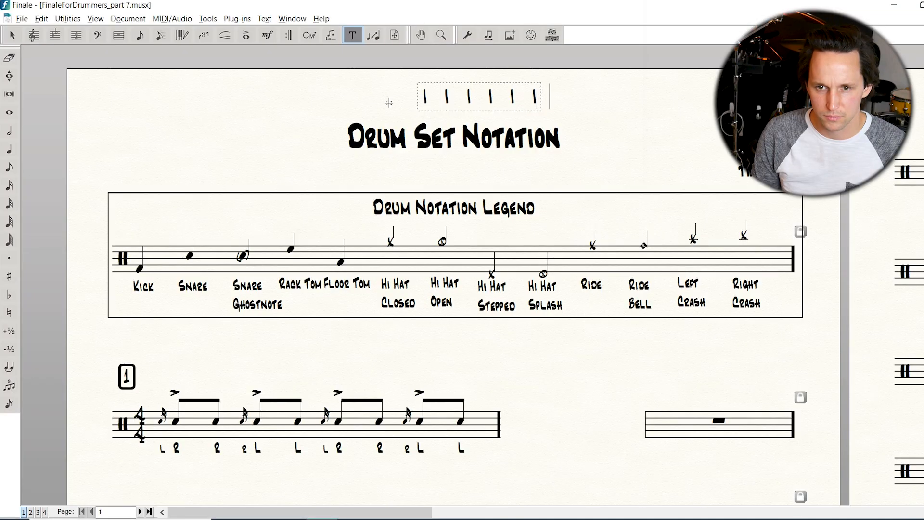
type("| | | | | | |")
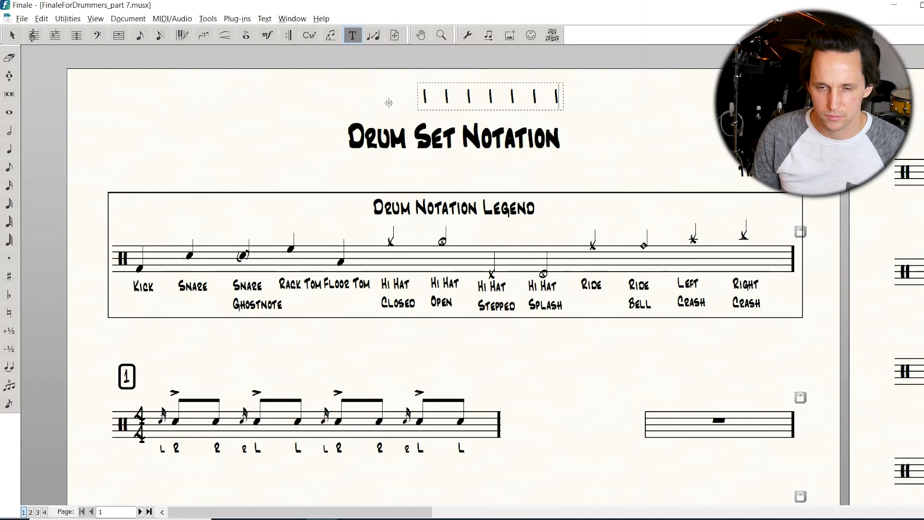
key("Escape")
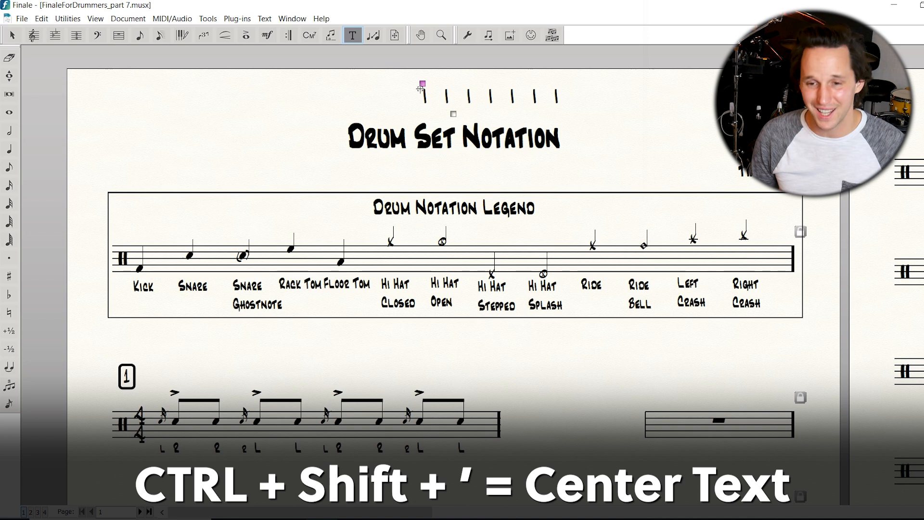
key("ctrl+shift+apostrophe")
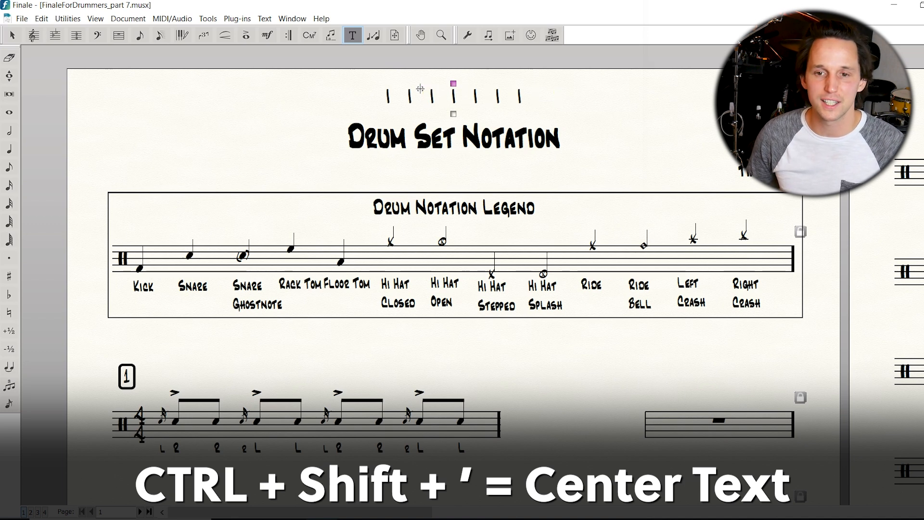
- Move the text block of vertical bars up to the page's upper edge and turn off its Show option
key("Up")
key("Up")
key("Up")
key("Up")
key("Up")
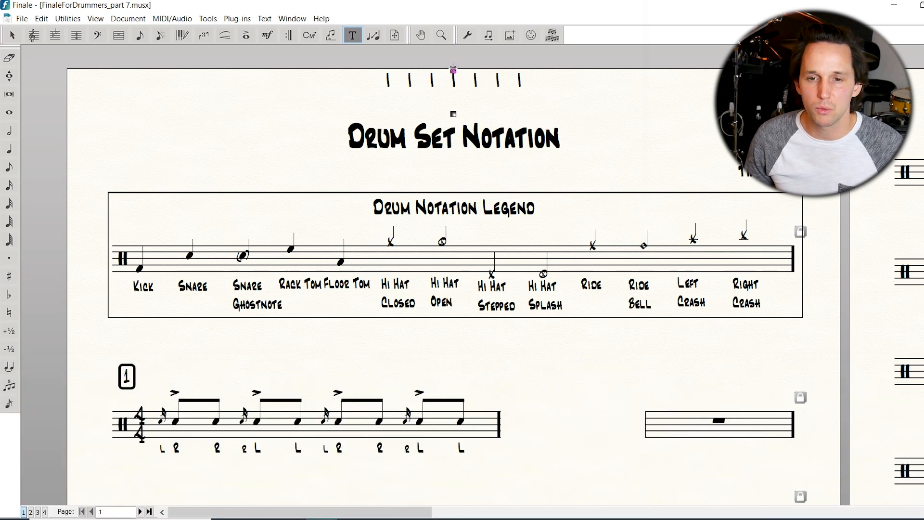
right_click(453, 70)
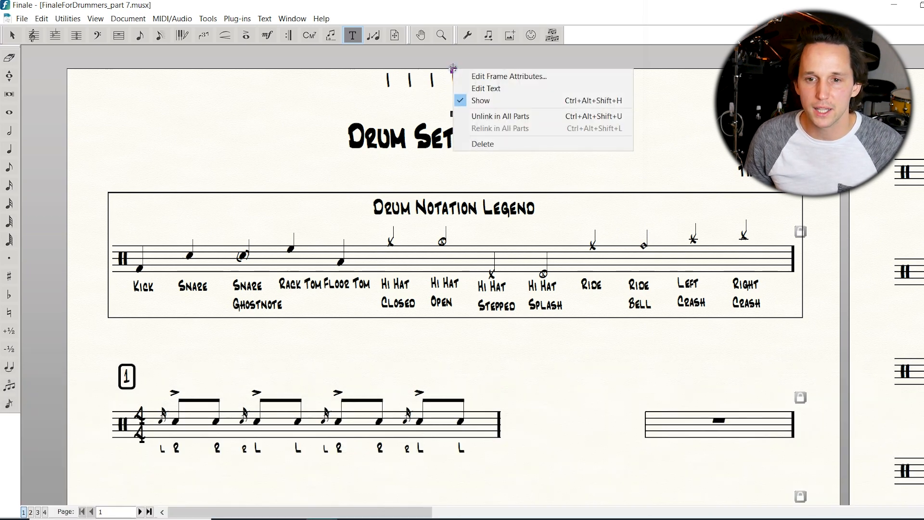
left_click(498, 100)
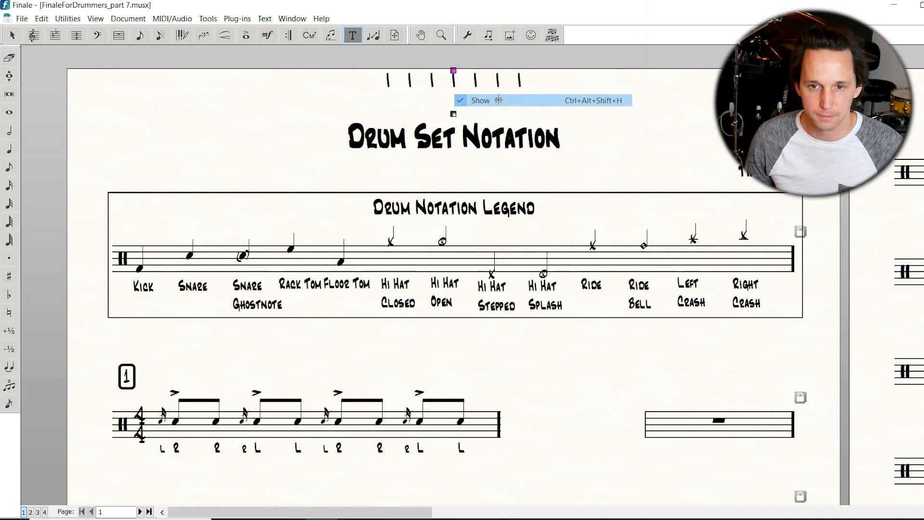
- Attach the hidden vertical-bar text block to All Pages in its frame attributes and check the other pages
right_click(454, 70)
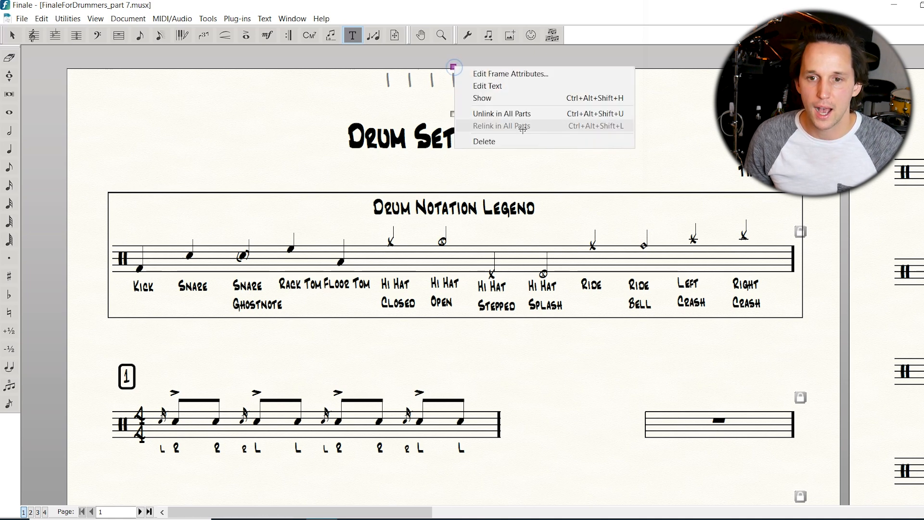
left_click(513, 73)
left_click(454, 180)
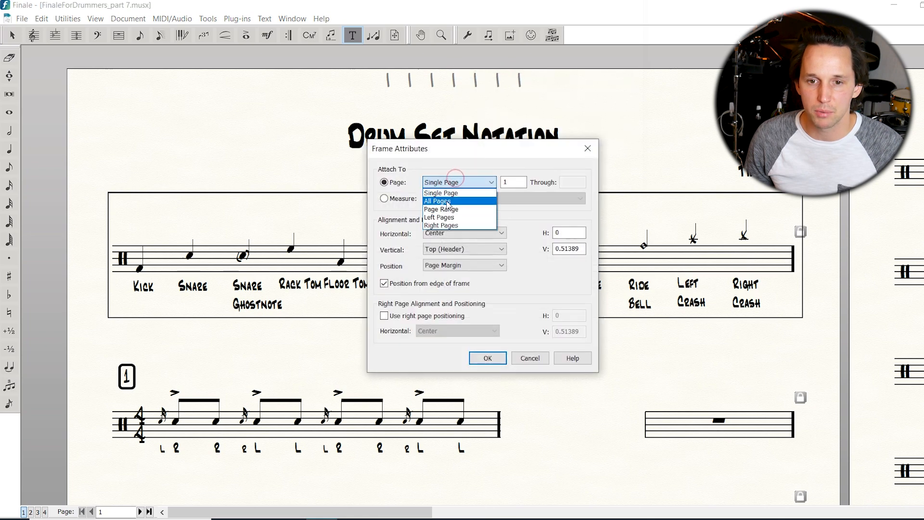
left_click(447, 201)
left_click(487, 358)
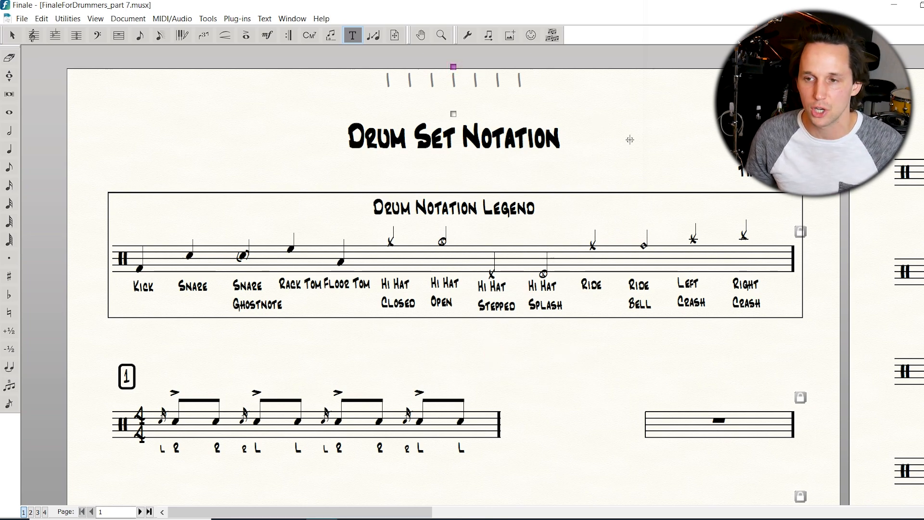
scroll(629, 138, "right", 5)
scroll(332, 286, "left", 5)
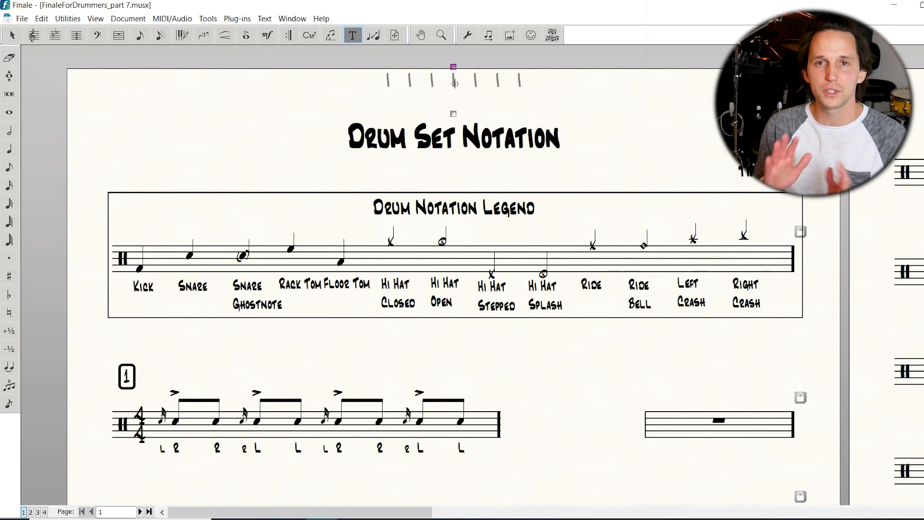
scroll(410, 262, "down", 3)
scroll(289, 193, "up", 3)
- Narrow the first 4/4 measure to half of the system, and extend the separate empty measure leftward to shrink the gap between them
left_click(119, 35)
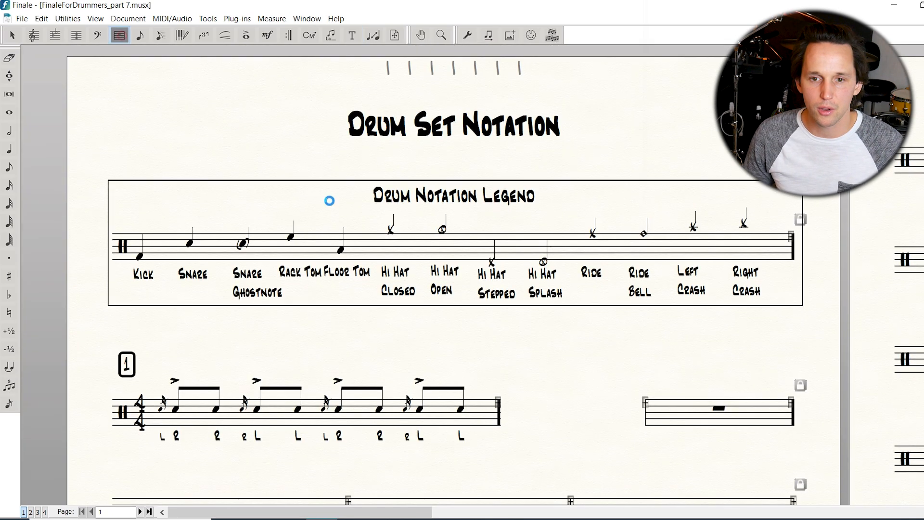
scroll(329, 200, "down", 3)
scroll(482, 332, "up", 3)
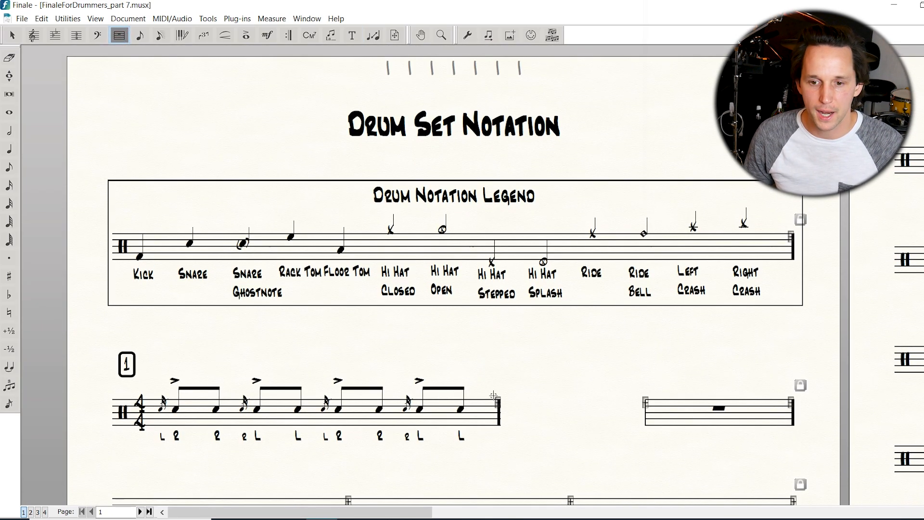
left_click_drag(497, 401, 409, 408)
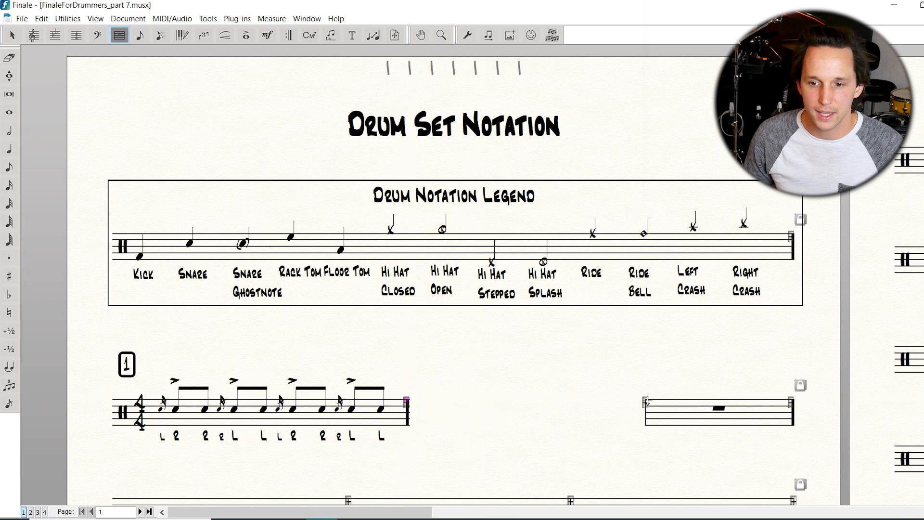
left_click_drag(644, 398, 499, 406)
scroll(544, 344, "down", 1)
key("Escape")
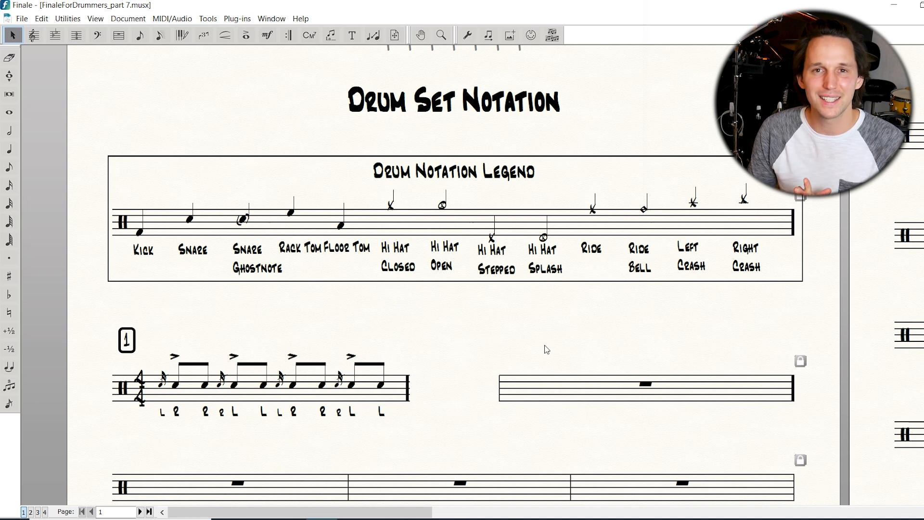
- Add forward and backward graphic repeat bars to the separate empty measure, playing the section 2 times from the nearest forward repeat
scroll(510, 323, "up", 1)
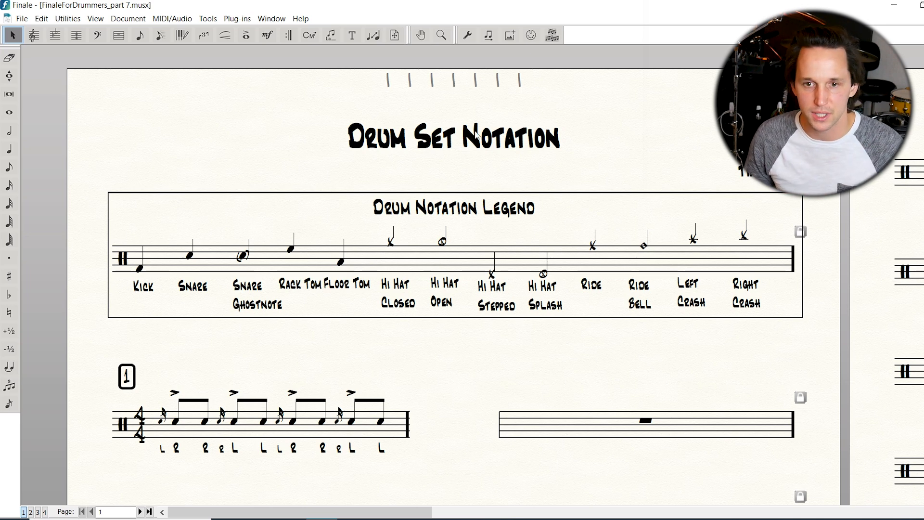
scroll(475, 279, "down", 1)
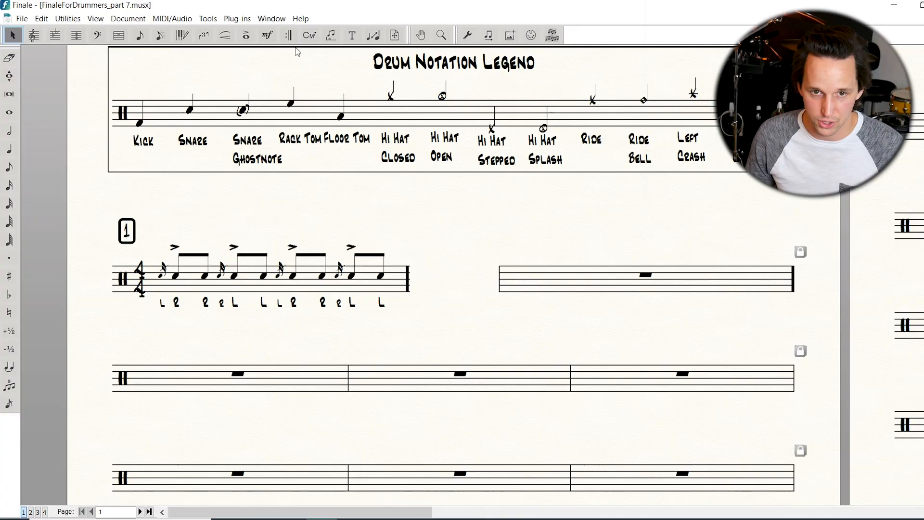
left_click(297, 39)
double_click(687, 283)
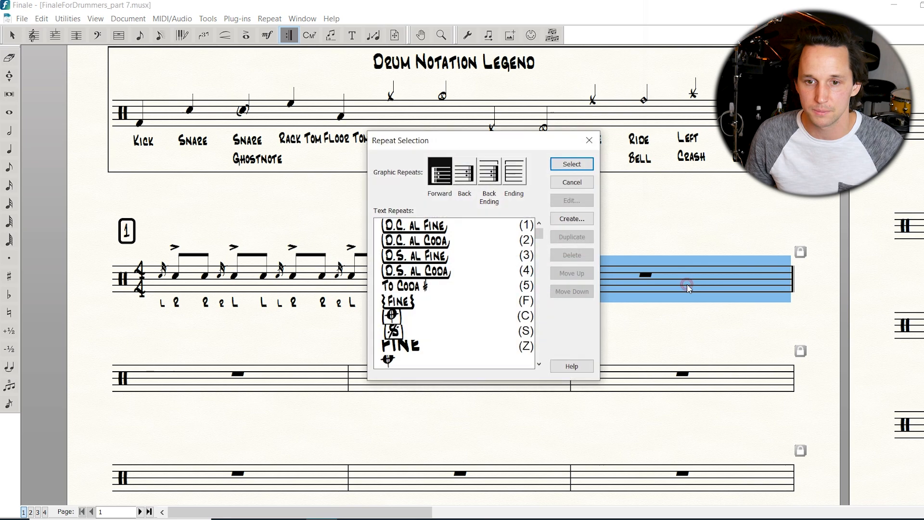
key("Return")
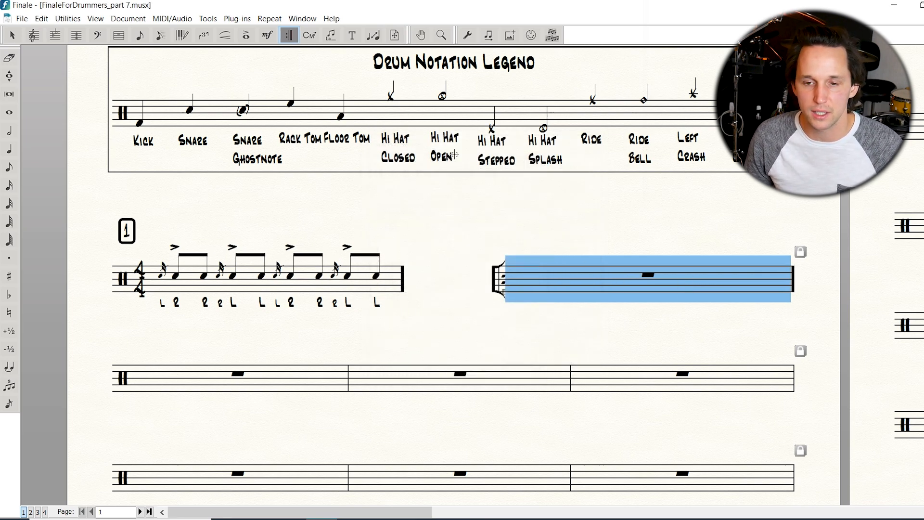
double_click(570, 272)
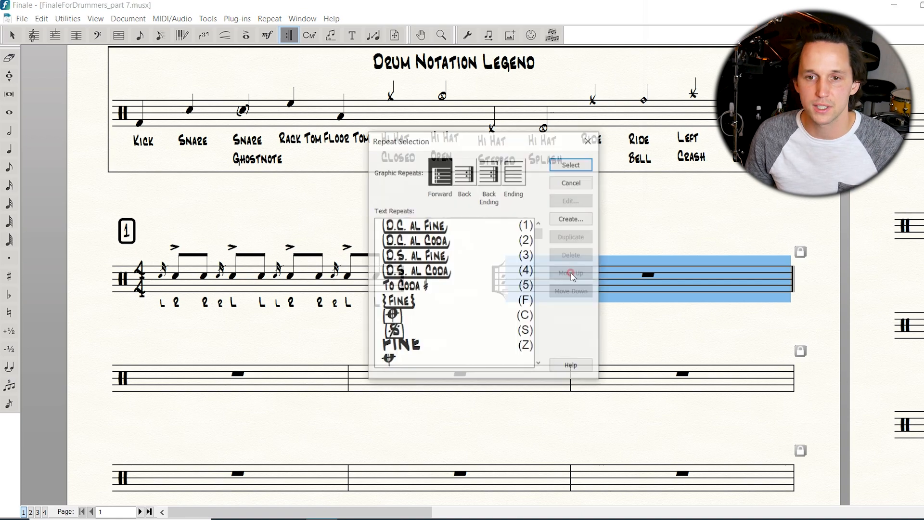
left_click(465, 170)
left_click(581, 168)
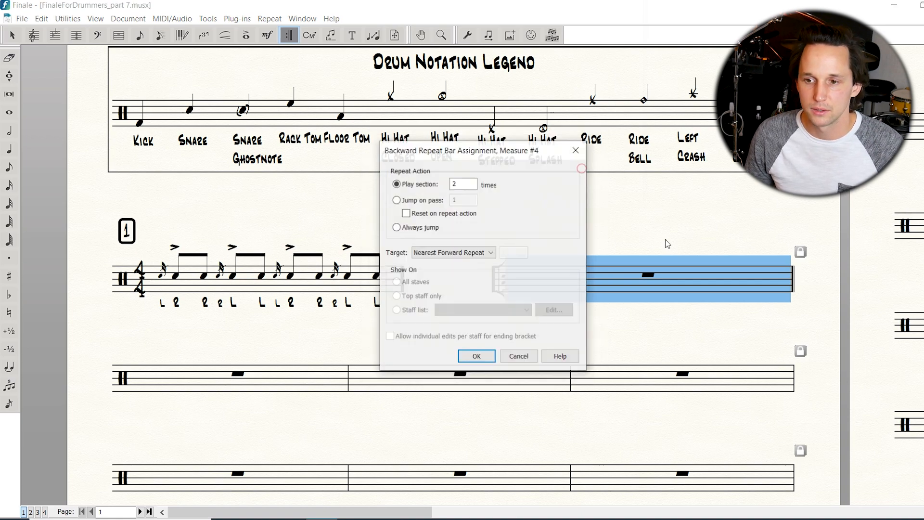
left_click(484, 356)
left_click(645, 239)
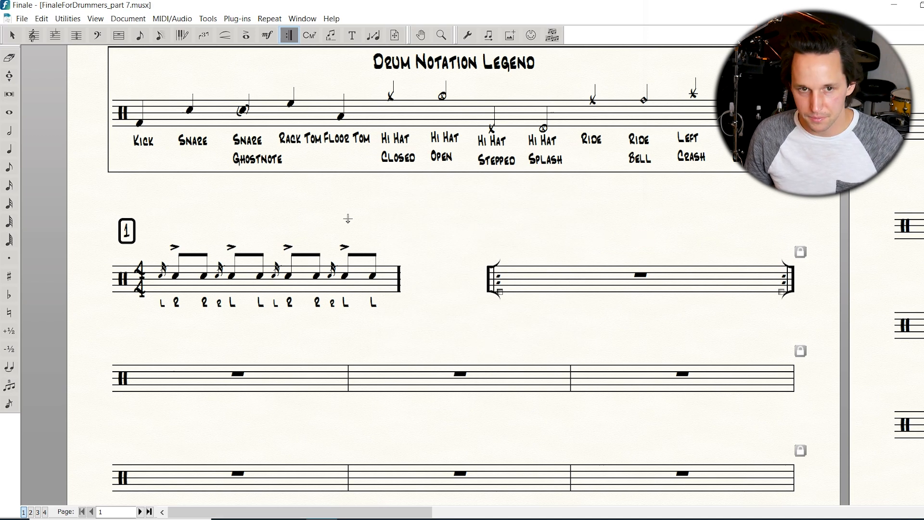
- Set the time signature of the separate repeat measure to Always Show in its measure attributes
left_click(119, 36)
double_click(555, 281)
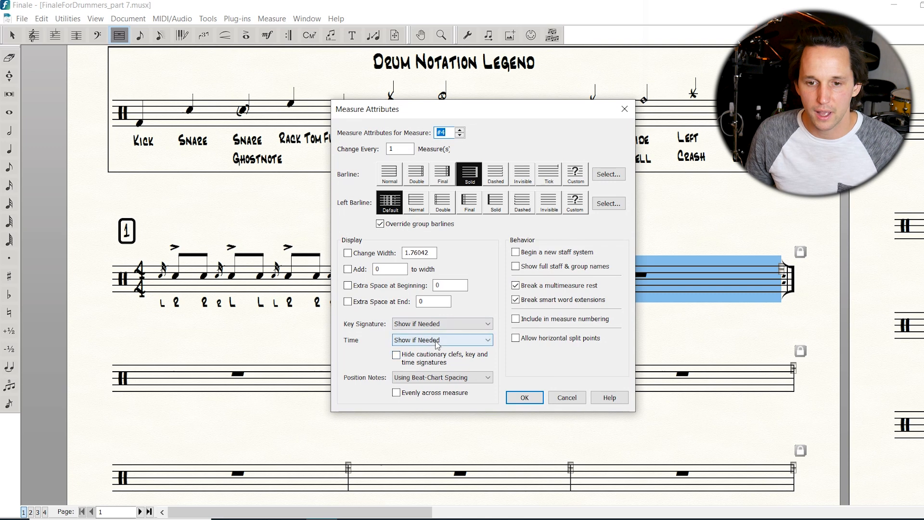
left_click(437, 340)
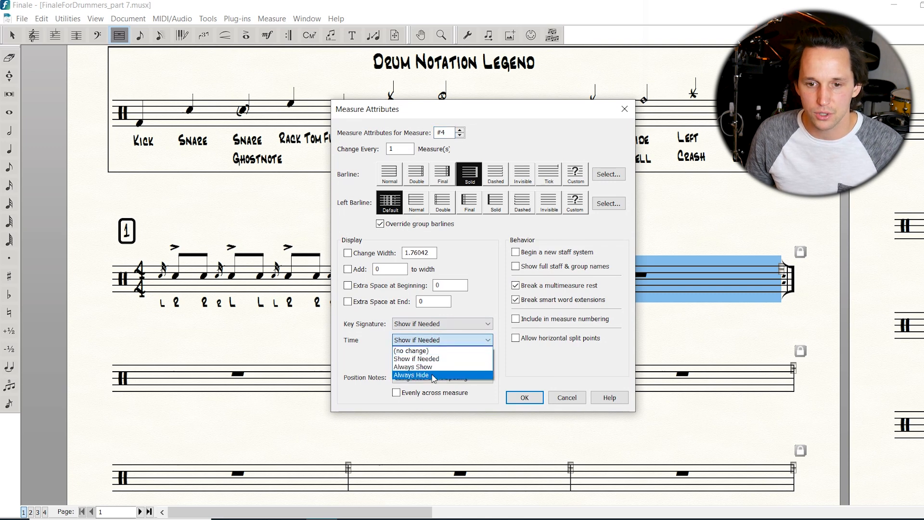
left_click(433, 368)
left_click(524, 396)
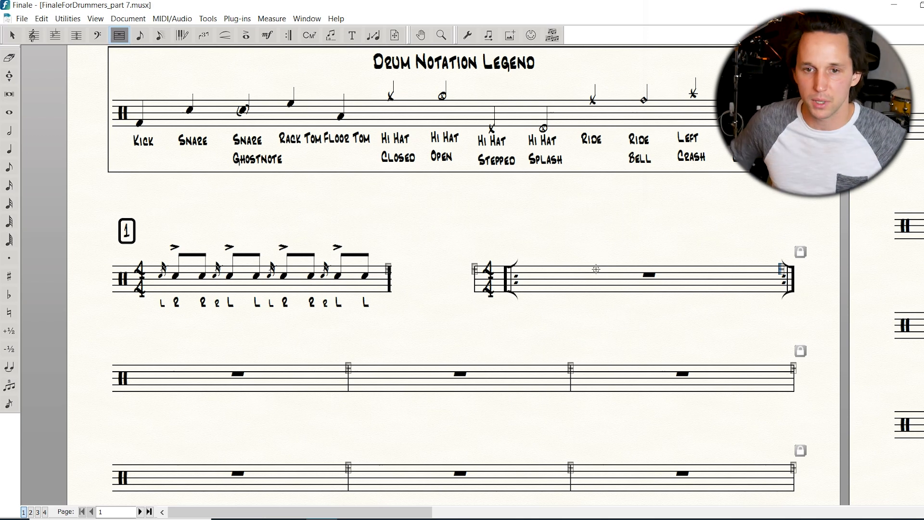
- Fill the separate repeat measure with eight snare drum eighth notes
left_click(140, 41)
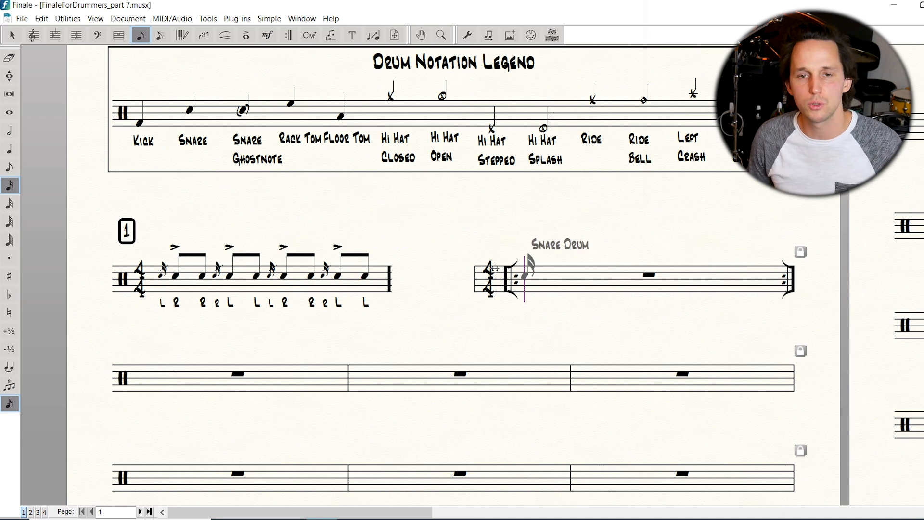
key("alt+g")
key("4")
key("Return")
key("Return")
key("Return")
key("Return")
key("Return")
key("Return")
key("Return")
key("Return")
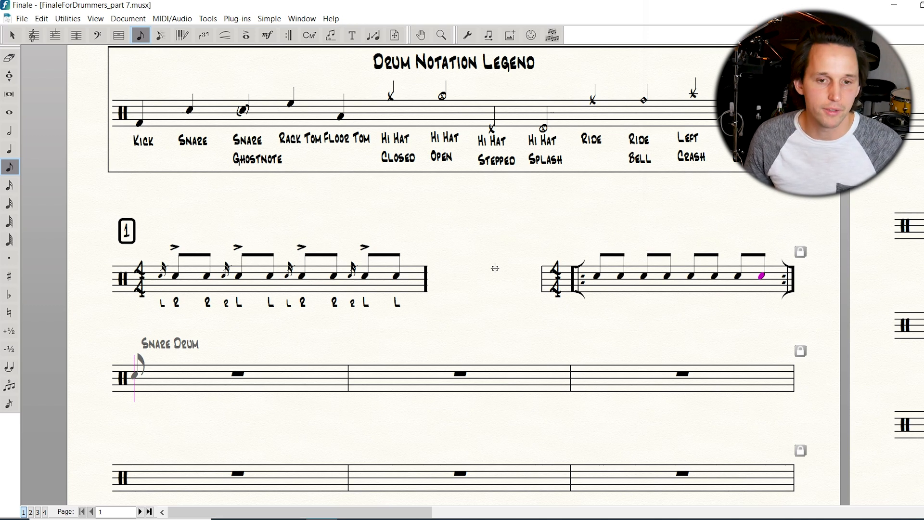
- Add a pair of sixteenth snare grace notes before each of the four beats in the repeat measure
key("3")
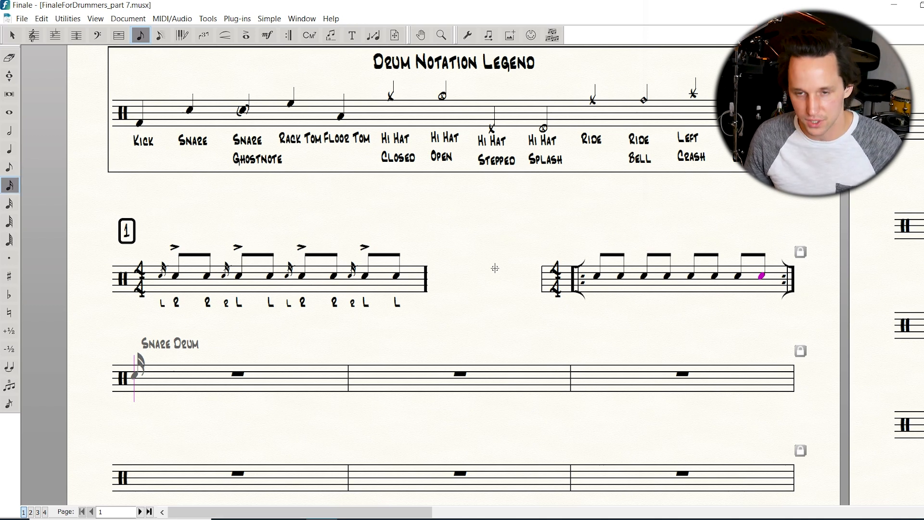
key("alt+g")
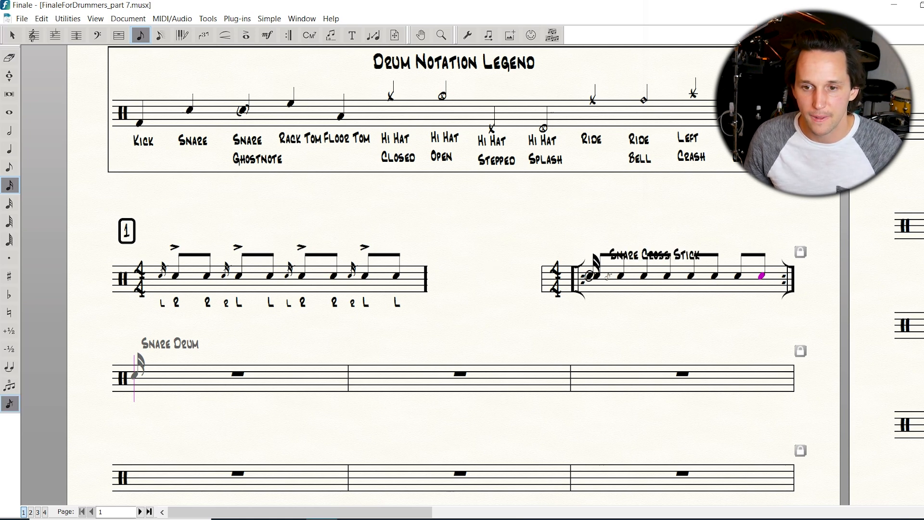
left_click(607, 274)
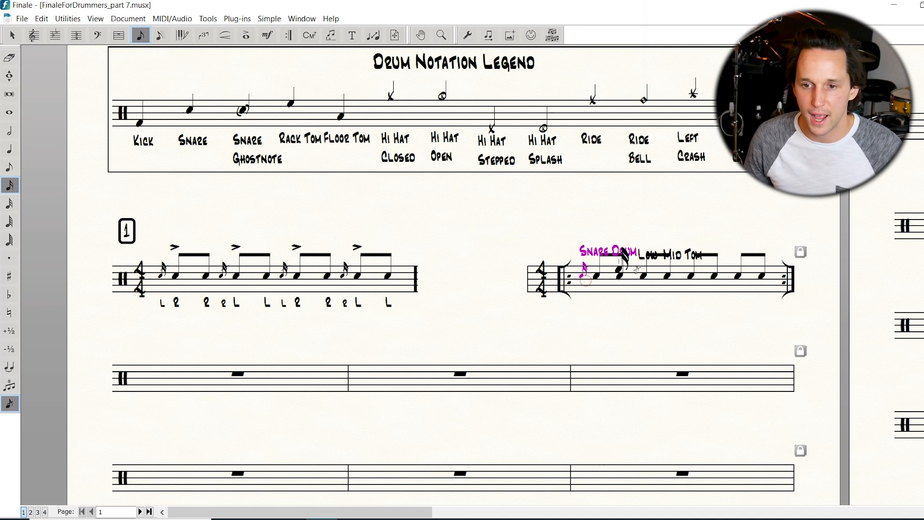
left_click(572, 278)
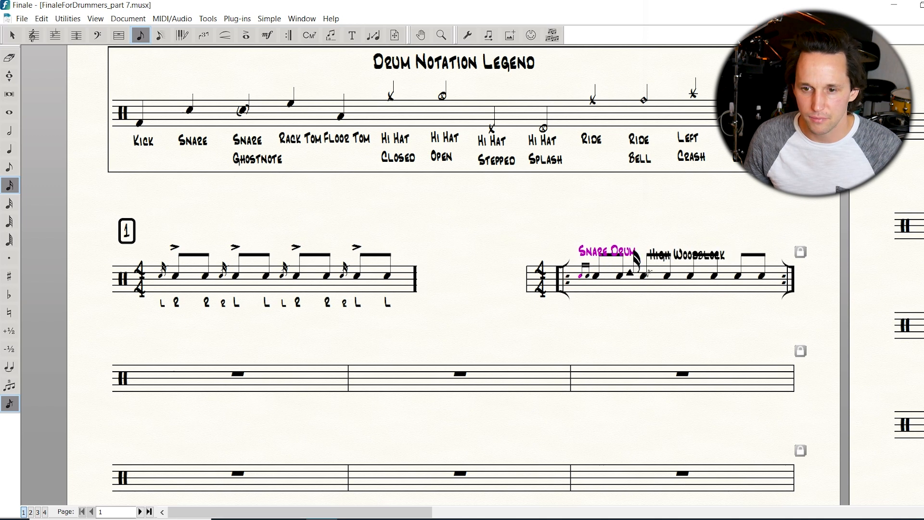
left_click(646, 274)
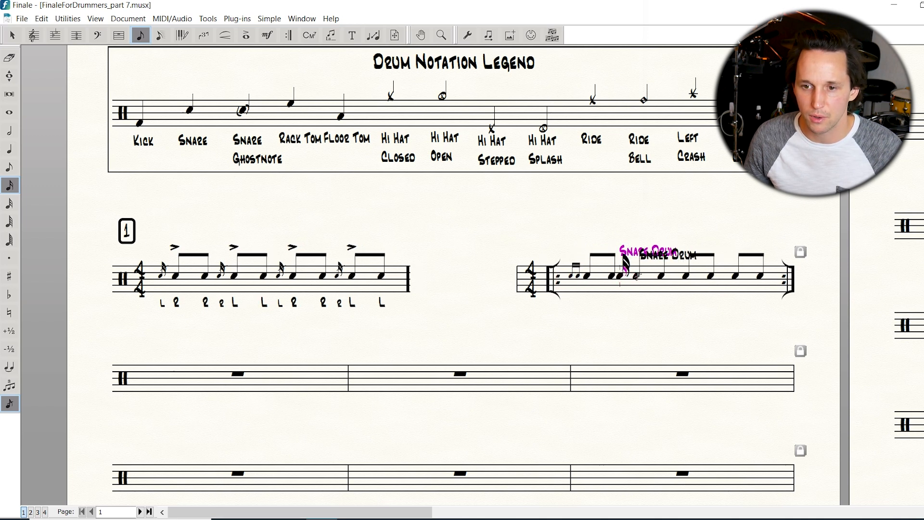
left_click(628, 280)
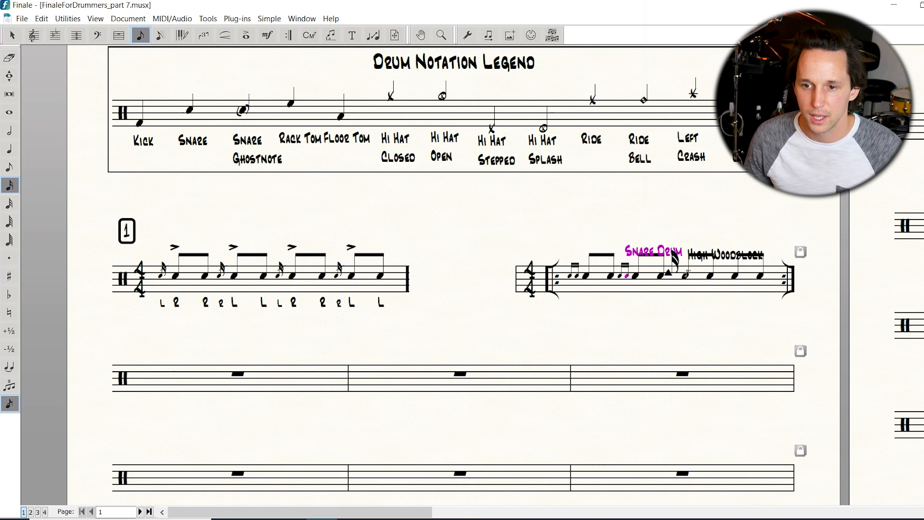
left_click(668, 280)
left_click(678, 273)
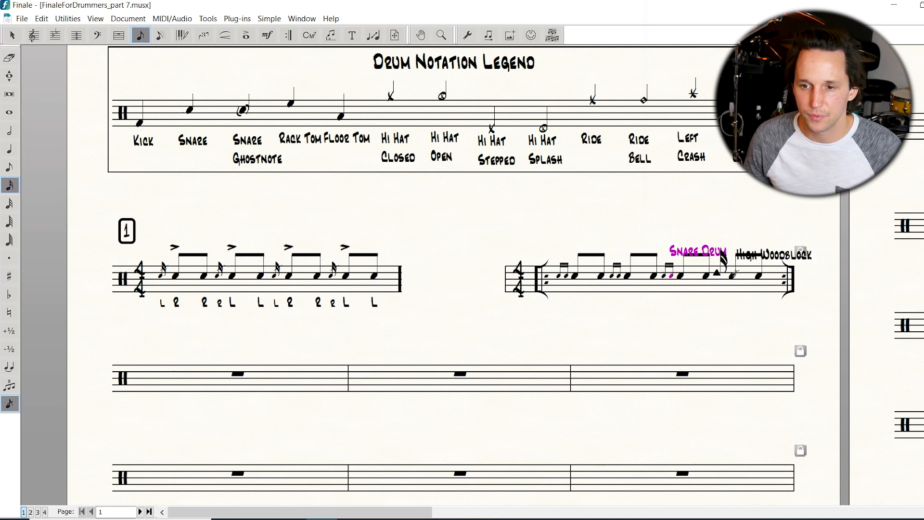
left_click(717, 279)
left_click(710, 282)
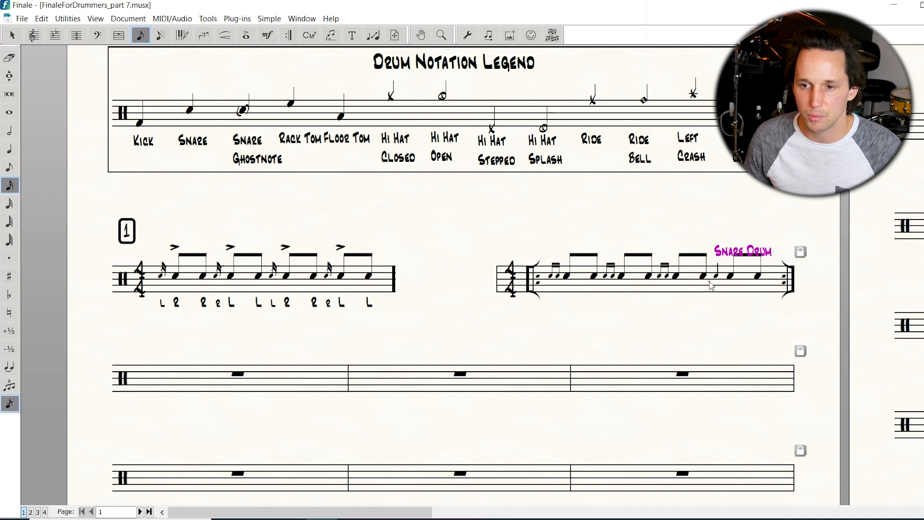
key("Escape")
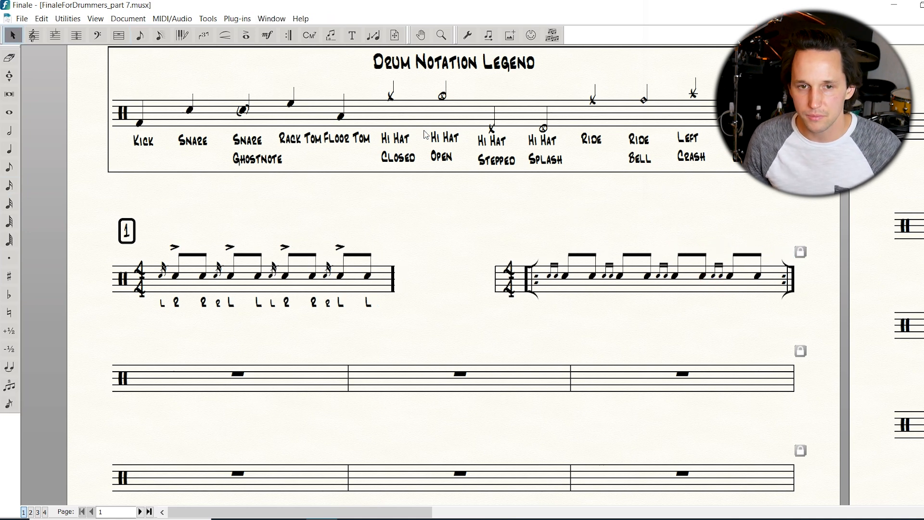
- Slur each grace-note pair to its following snare note in the repeat measure
left_click(140, 36)
key("Left")
key("Left")
key("Left")
key("Left")
key("Left")
key("Left")
key("Left")
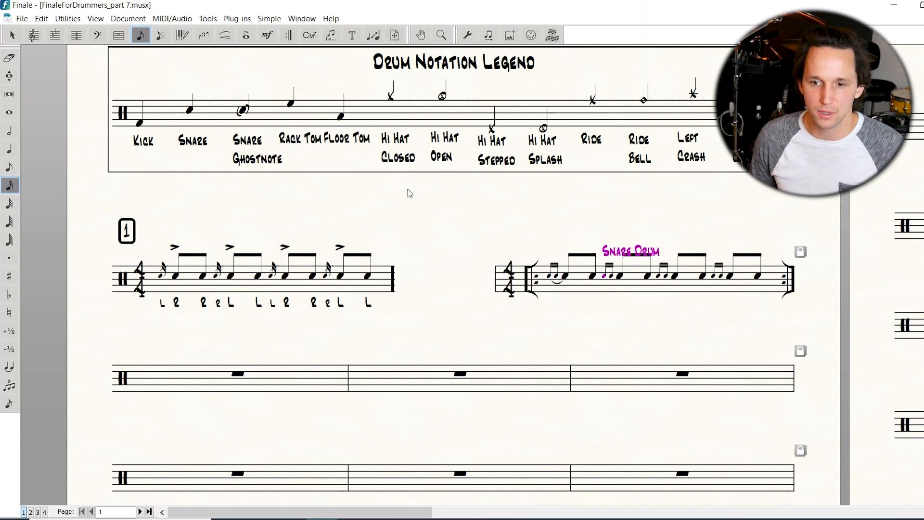
- Enter the sticking LLR L RRL R LLR L RRL R as lyrics under the repeat measure
left_click(331, 35)
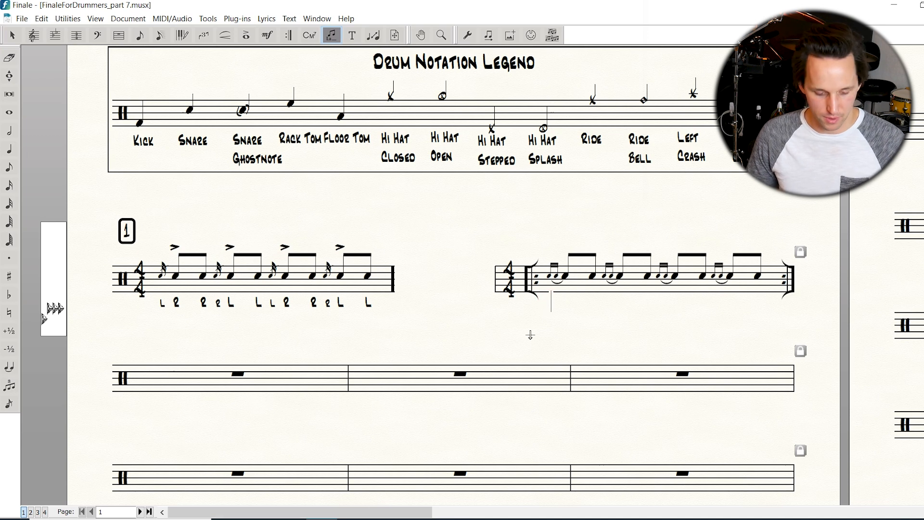
type("LLR L RRL R LLR L RRL R")
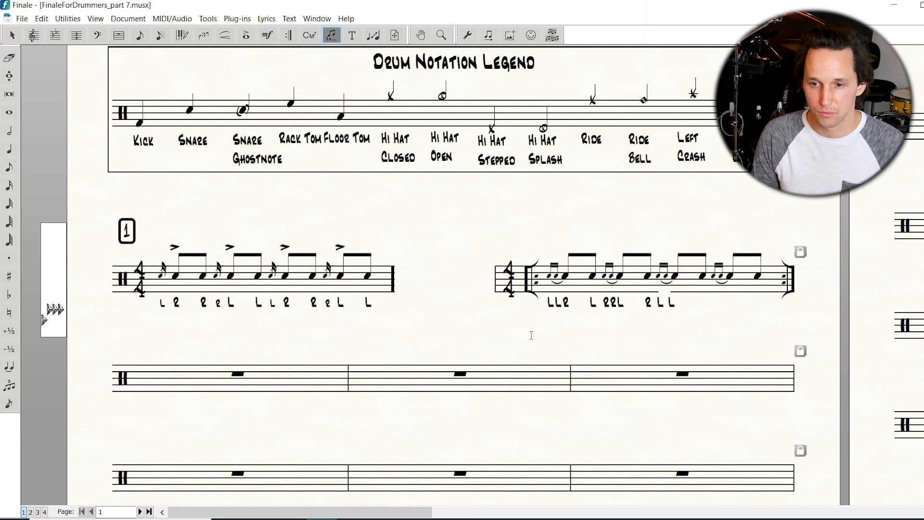
- Reduce the font size of the sticking letters under the grace notes in the repeat measure
key("Left")
key("Left")
key("Left")
key("Left")
key("Left")
key("Left")
key("Left")
key("Left")
key("Left")
key("Left")
key("Left")
key("Left")
key("Left")
key("Left")
key("Left")
key("Left")
key("Left")
key("Right")
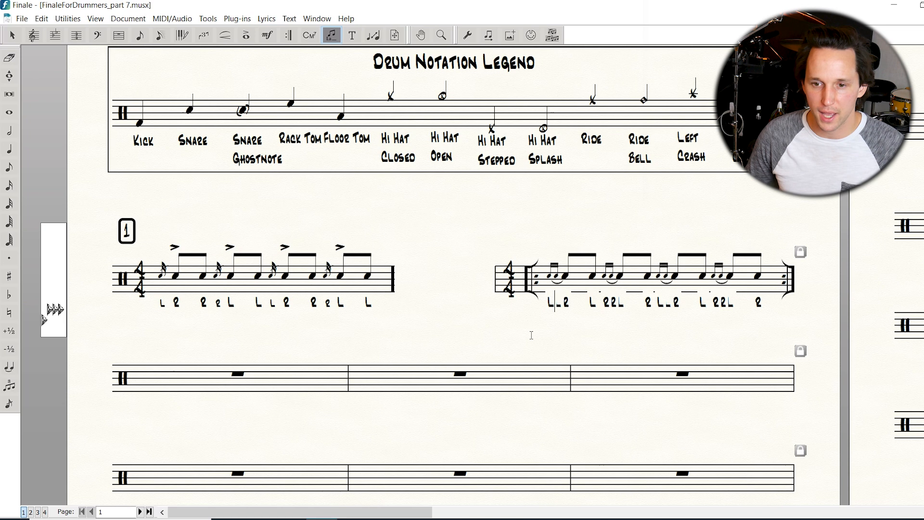
key("shift+Left")
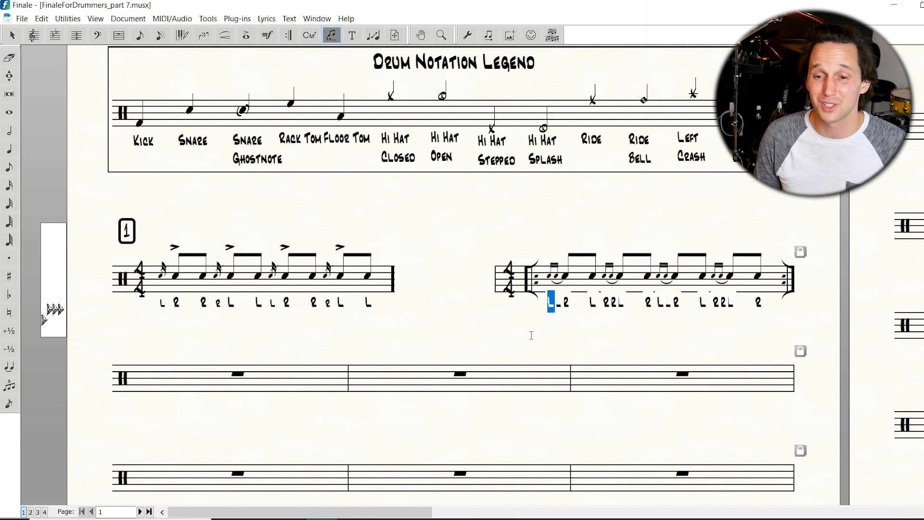
key("ctrl+shift+comma")
key("space")
key("ctrl+shift+comma")
key("space")
key("space")
key("space")
key("ctrl+shift+comma")
key("space")
key("space")
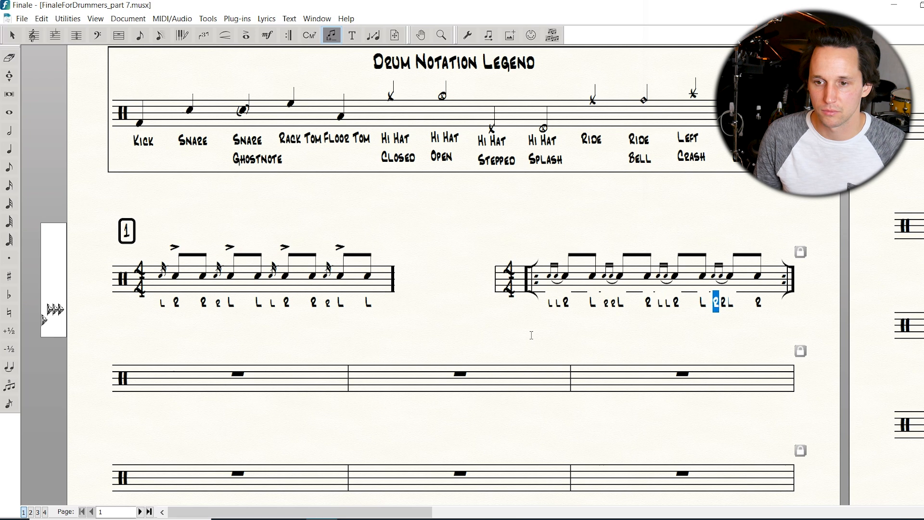
key("ctrl+shift+comma")
key("Escape")
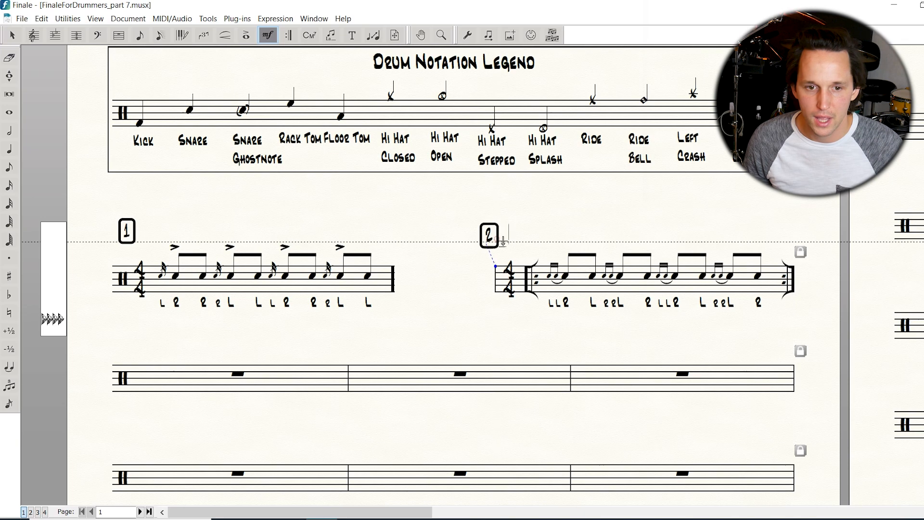
- Align the boxed number 2 with its measure's left edge and the boxed number 1 with the staff's left edge
left_click_drag(503, 241, 516, 236)
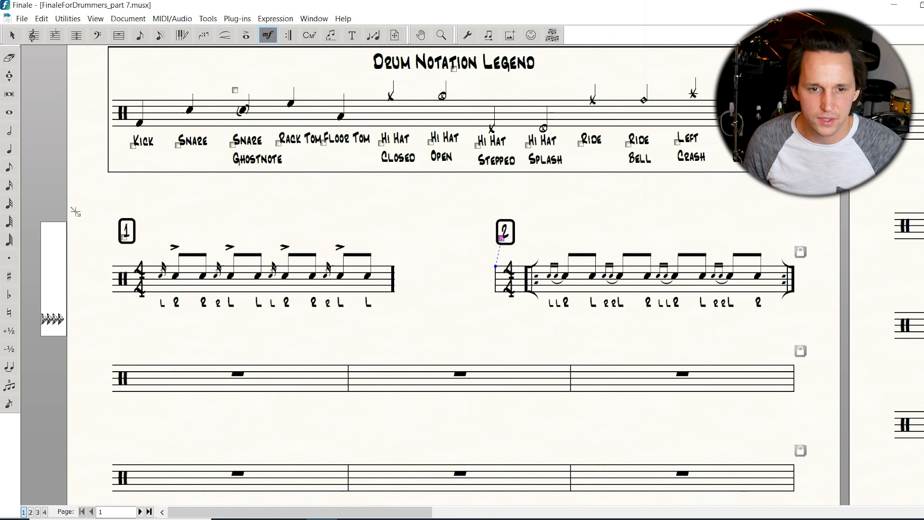
left_click_drag(119, 239, 123, 239)
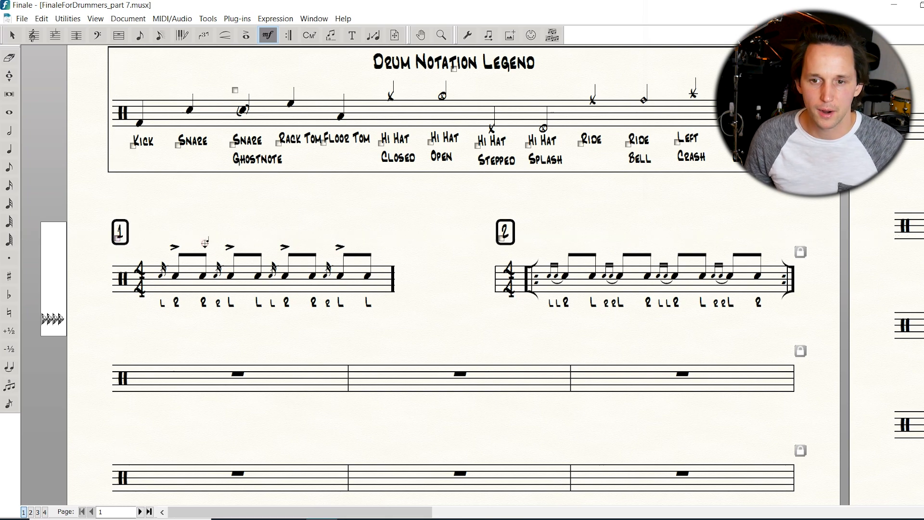
key("Escape")
key("ctrl+minus")
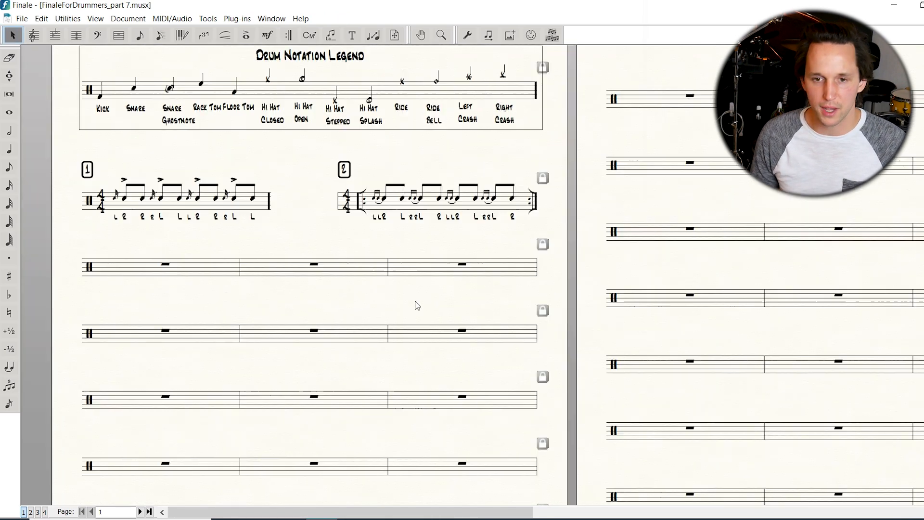
scroll(440, 251, "up", 2)
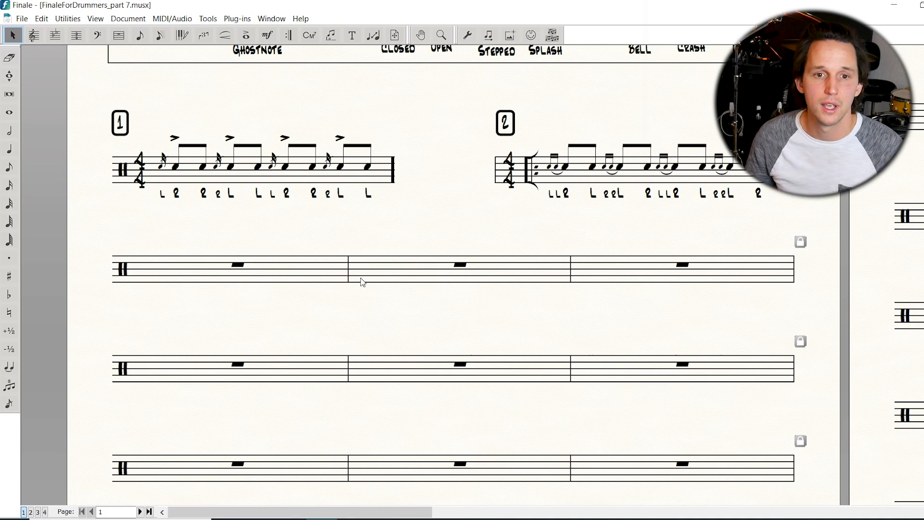
- Move system 3 slightly down and system 4 slightly up in the page layout
left_click(395, 35)
left_click_drag(419, 277, 419, 291)
left_click_drag(410, 377, 410, 365)
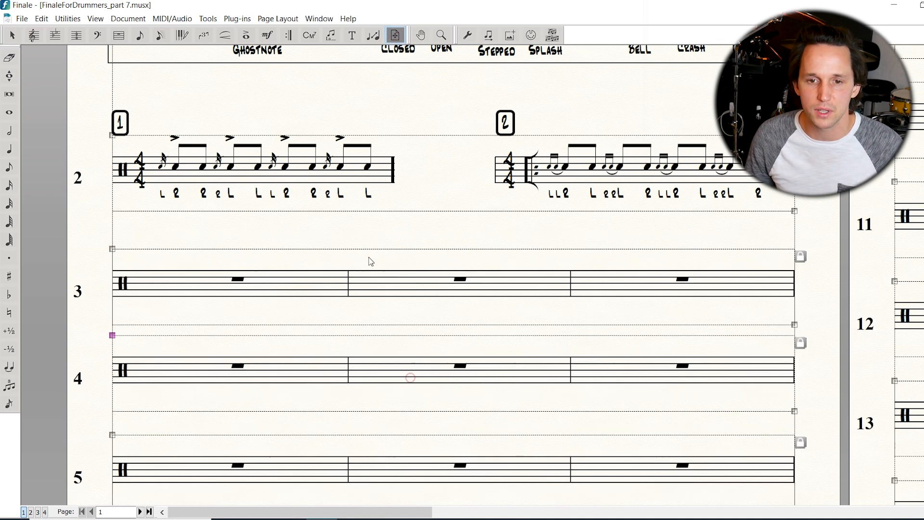
- Enter a closed hi-hat eighth note at the start of system 3's first measure
left_click(140, 35)
key("Up")
key("Up")
key("Up")
key("Up")
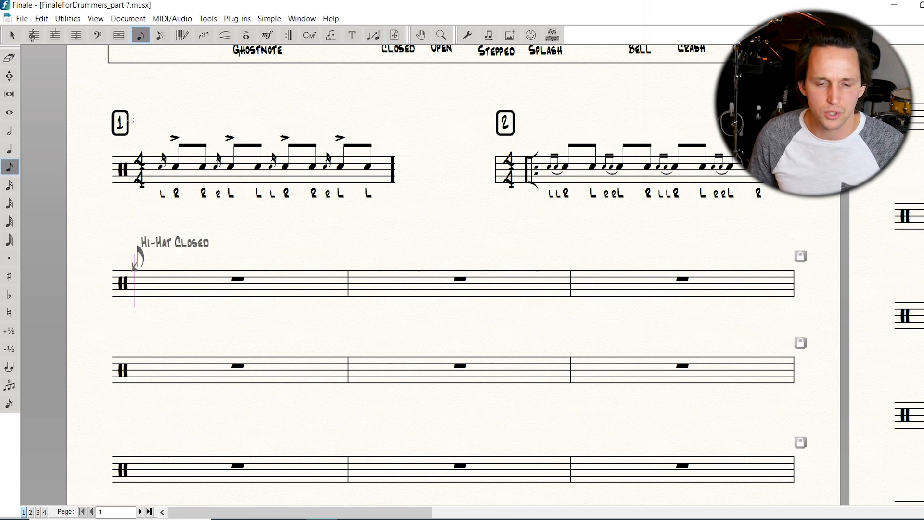
key("Return")
key("Return")
key("Return")
key("Return")
key("Return")
key("Return")
key("Return")
key("Return")
key("BackSpace")
key("BackSpace")
key("BackSpace")
key("BackSpace")
key("BackSpace")
key("BackSpace")
key("BackSpace")
- Complete system 3's first measure with closed hi-hats so each beat has one eighth and two sixteenth notes
key("3")
key("Return")
key("Return")
key("4")
key("Return")
key("3")
key("Return")
key("Return")
key("4")
key("Return")
key("3")
key("Return")
key("Return")
key("4")
key("Return")
key("3")
key("Return")
key("Return")
key("4")
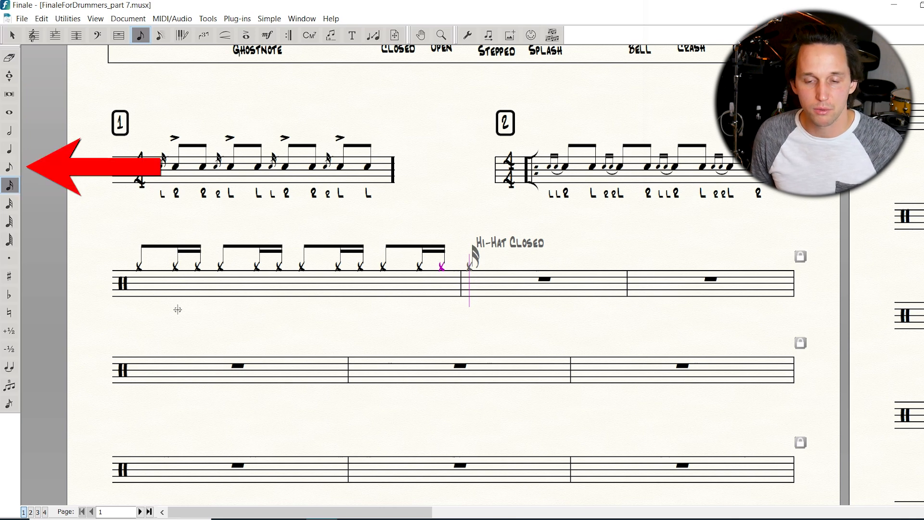
- Try stacking sixteenth-note snares on the second hi-hat notes of beats one and two, and remove them
key("5")
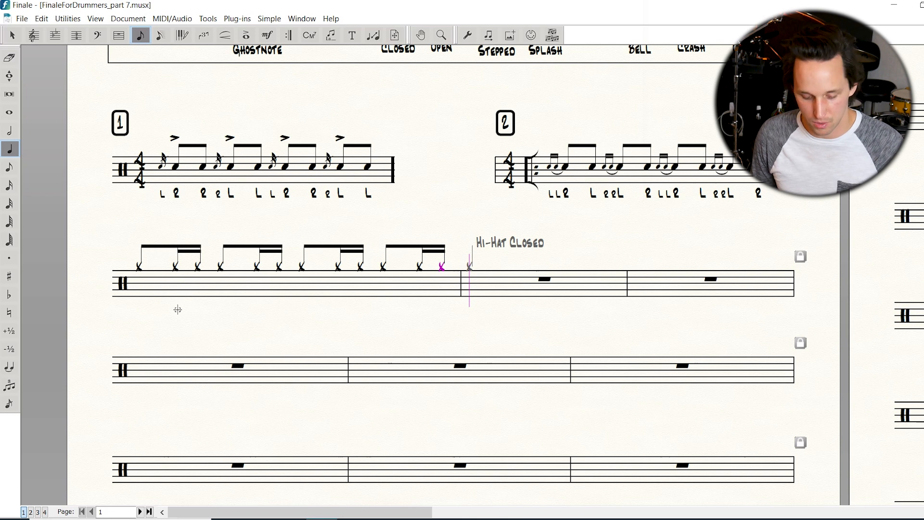
key("4")
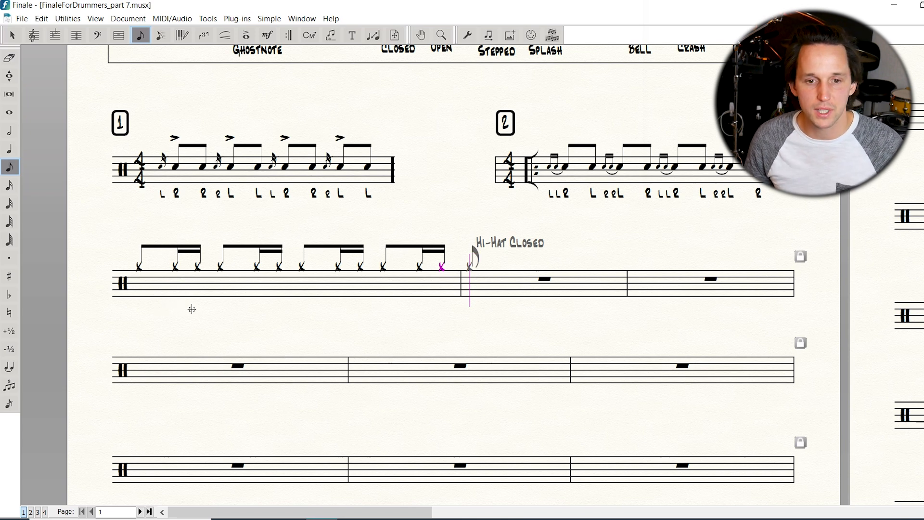
key("3")
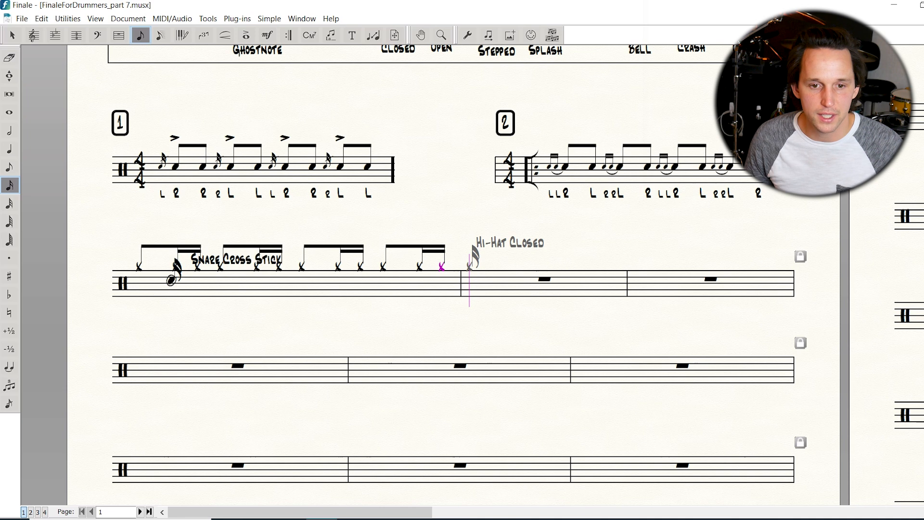
left_click(175, 280)
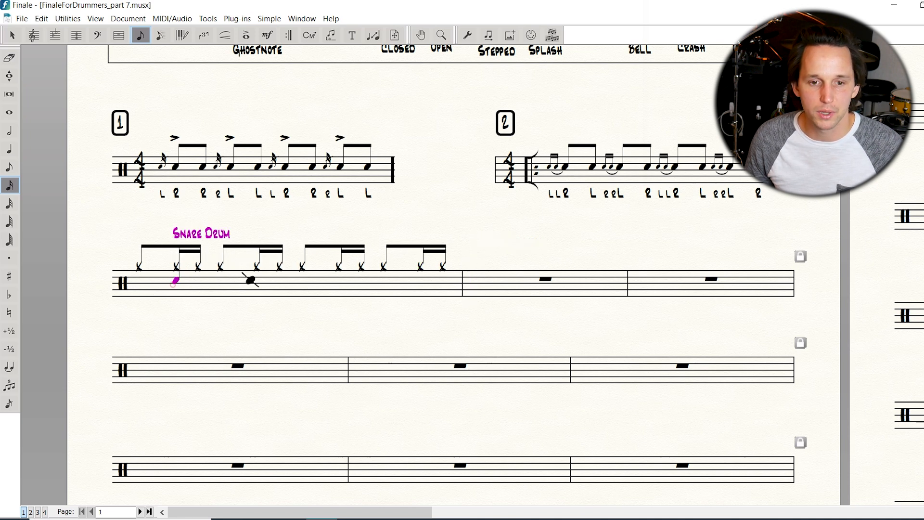
left_click(257, 280)
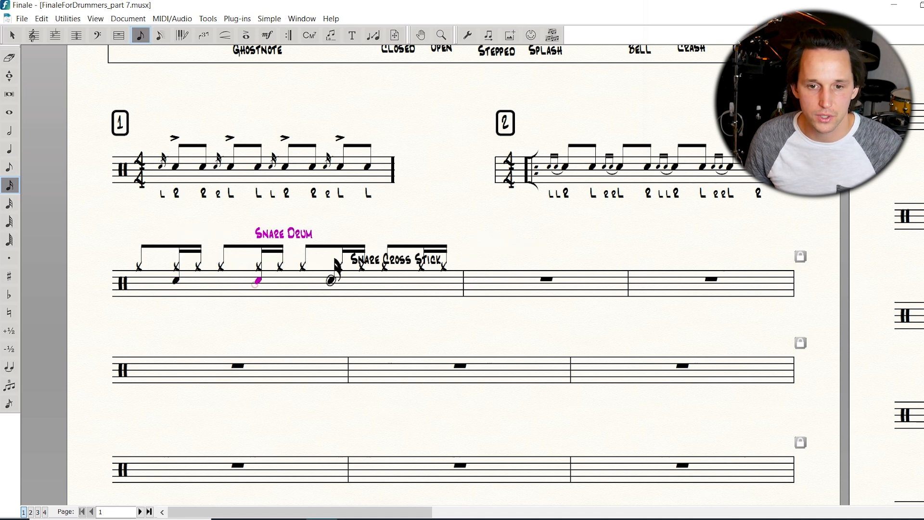
key("Delete")
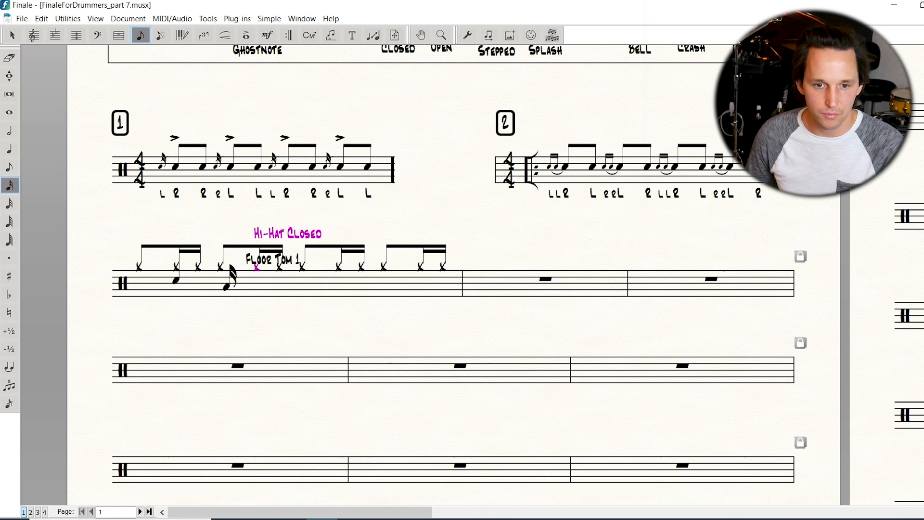
key("Left")
key("Up")
key("4")
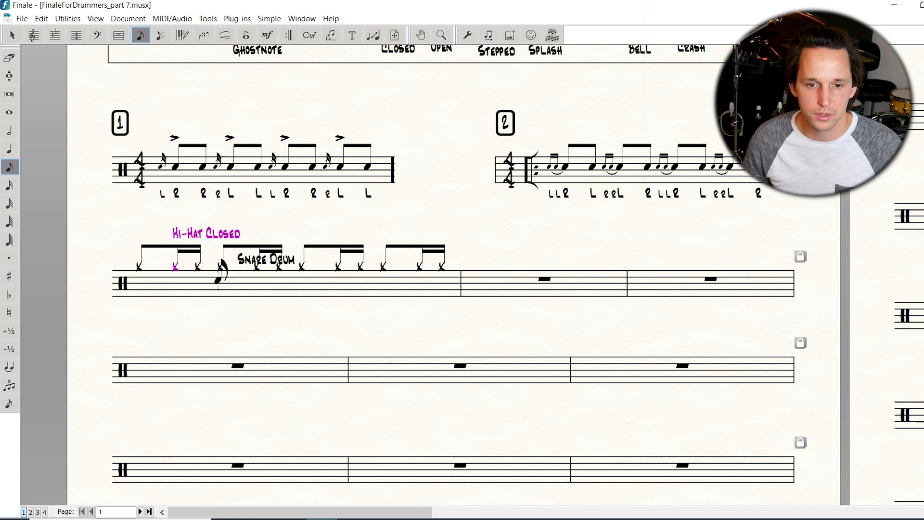
- Add snare drum notes on beats two and four of system 3's first measure, stacked under the closed hi-hats
left_click(221, 266)
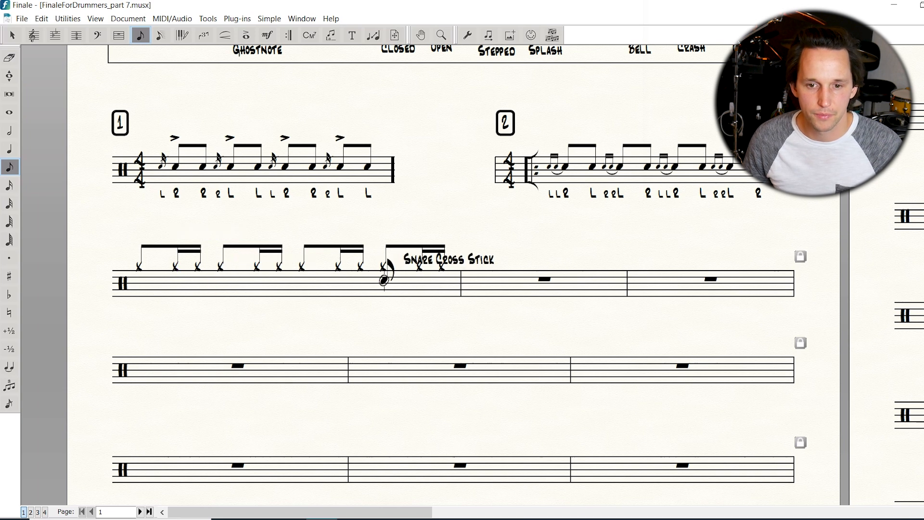
left_click(383, 282)
left_click(218, 281, "ctrl")
key("Down")
key("Down")
key("Down")
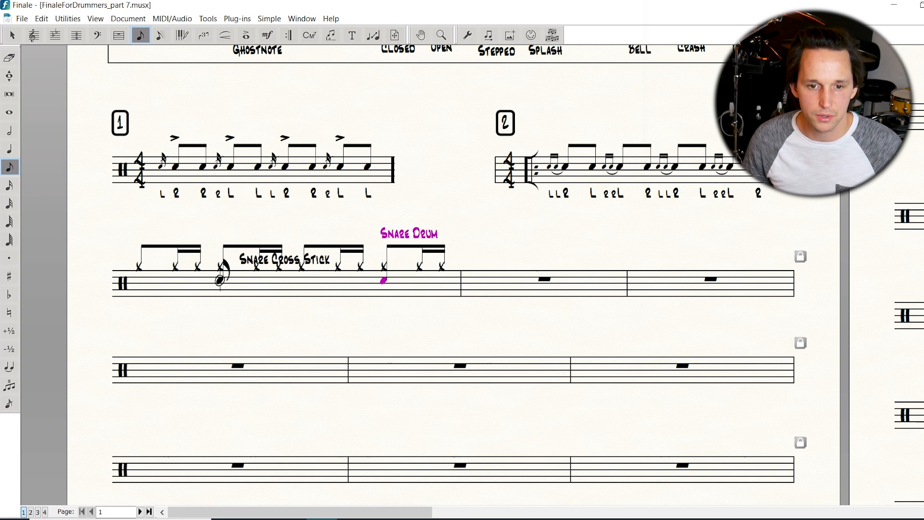
key("Up")
key("Up")
key("Up")
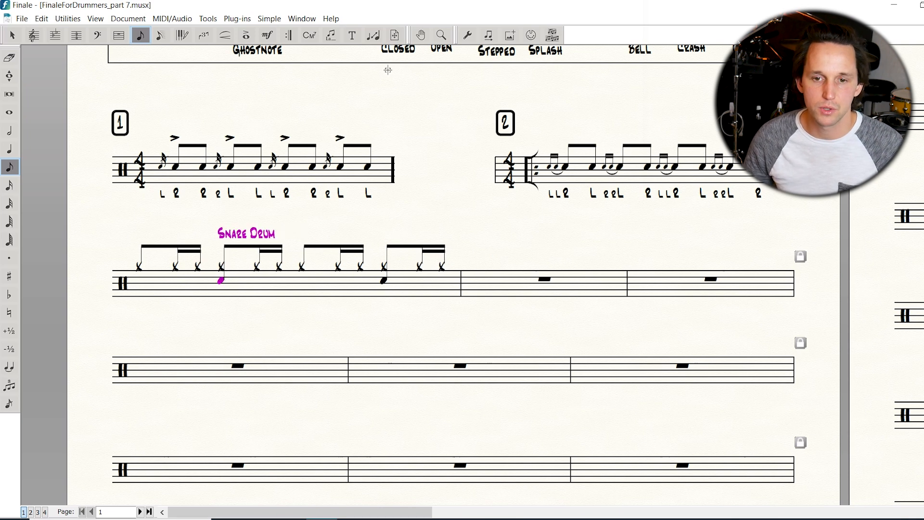
- Add accents to the snare hits on beats two and four of system 3's first measure
left_click(246, 35)
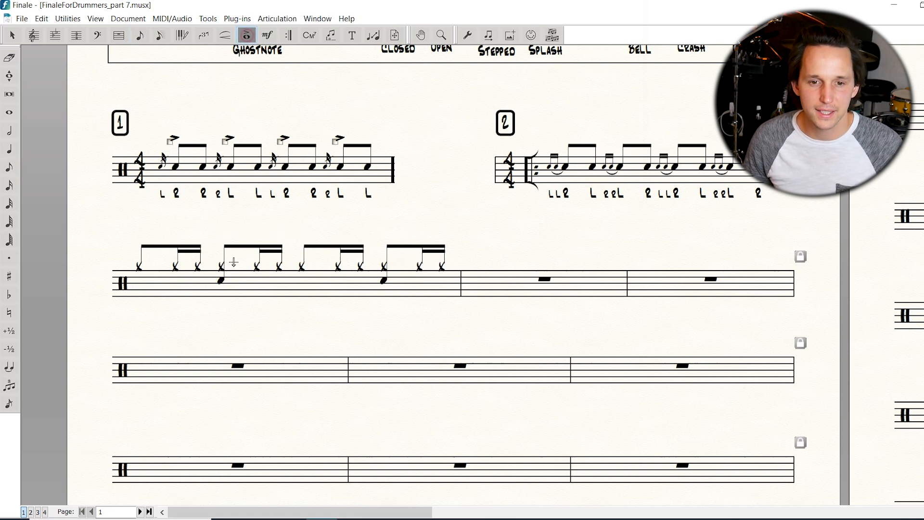
left_click(219, 280)
left_click(382, 279)
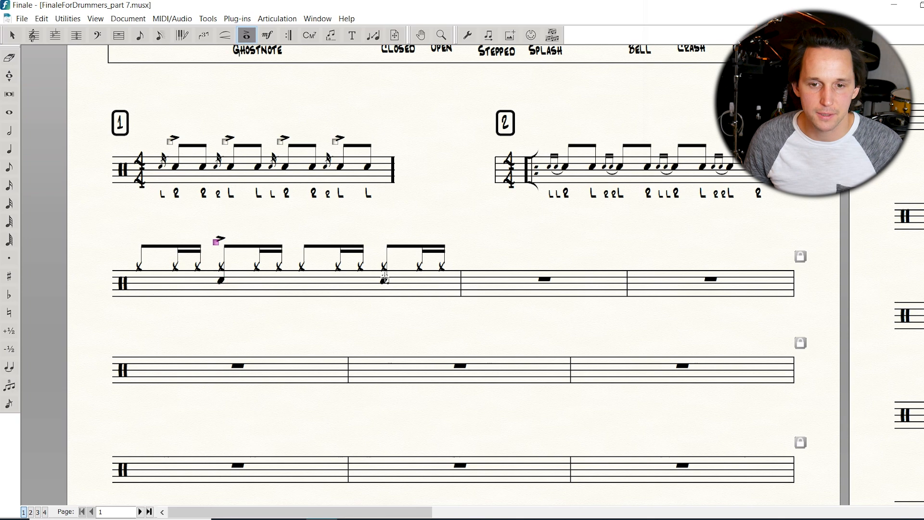
key("Escape")
- Move system 3 slightly down in the page layout
left_click(395, 35)
left_click(423, 319)
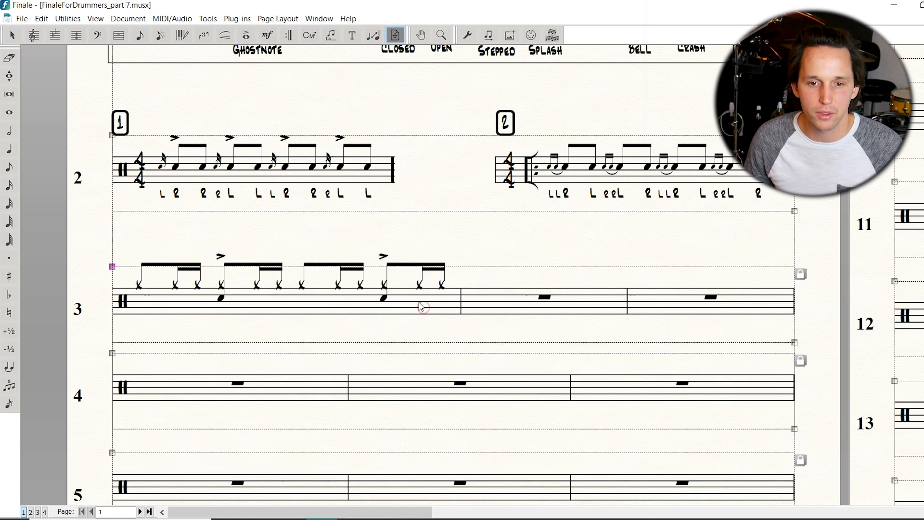
scroll(147, 60, "down", 2)
- Copy system 3's first measure and paste it into the second and third measures of that system
left_click(119, 35)
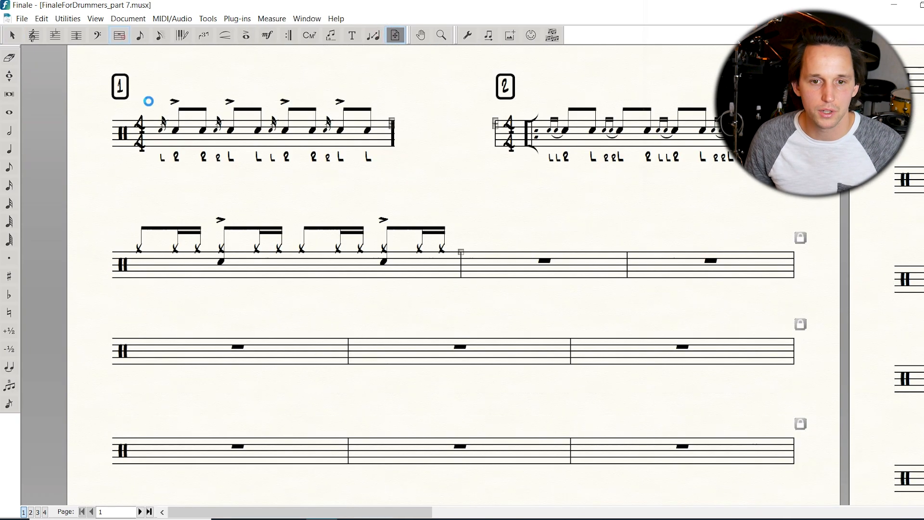
left_click(337, 263)
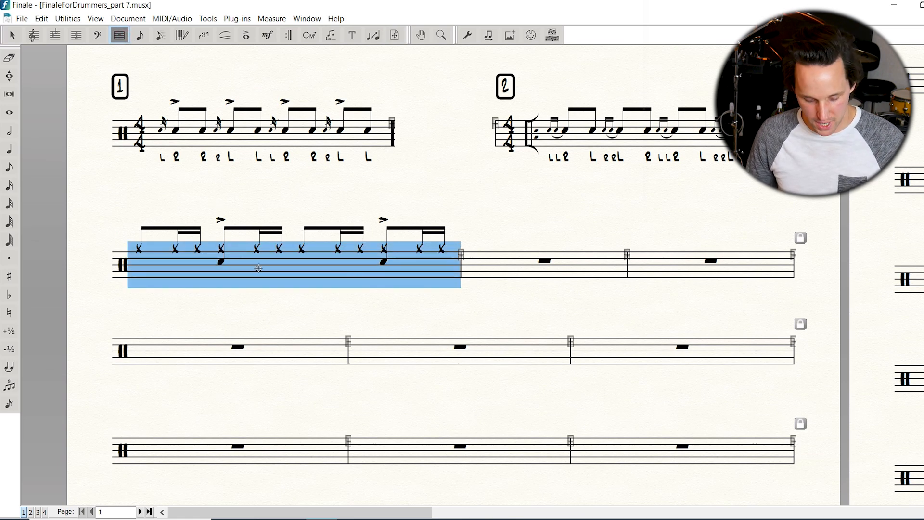
key("ctrl+c")
left_click(502, 259)
key("ctrl+v")
left_click(672, 261)
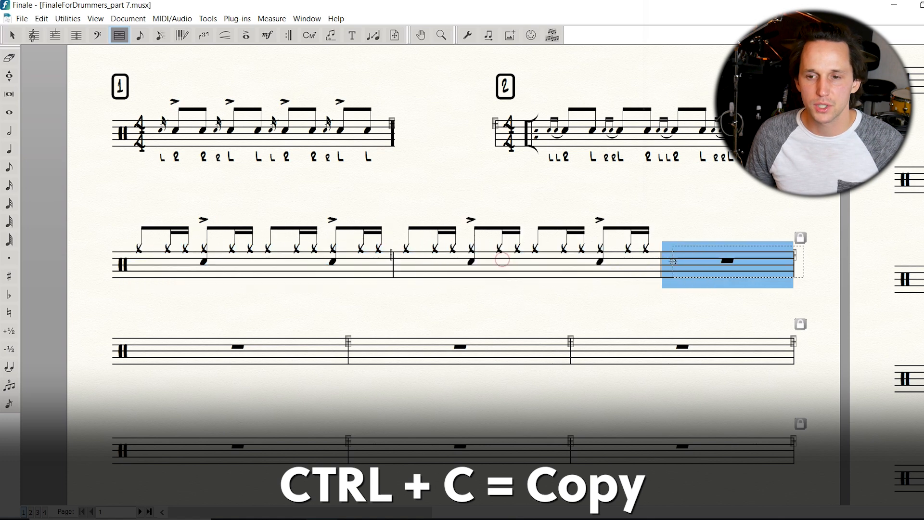
key("ctrl+v")
- Paste the copied hi-hat and snare measure into all three measures of system 4
left_click(307, 350)
key("ctrl+v")
left_click(629, 357)
key("ctrl+v")
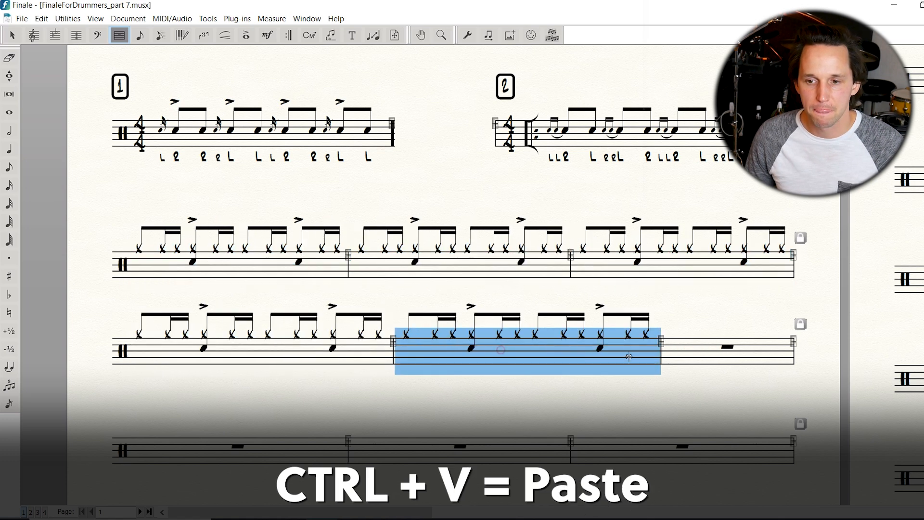
left_click(741, 348)
key("ctrl+v")
key("Escape")
key("Escape")
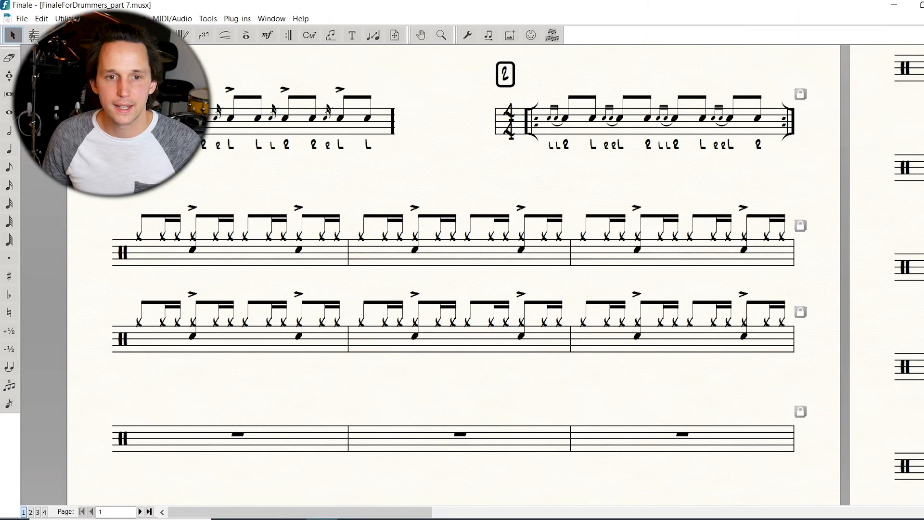
- Give the last measure of system 4 a Solid barline
left_click(707, 337)
right_click(707, 332)
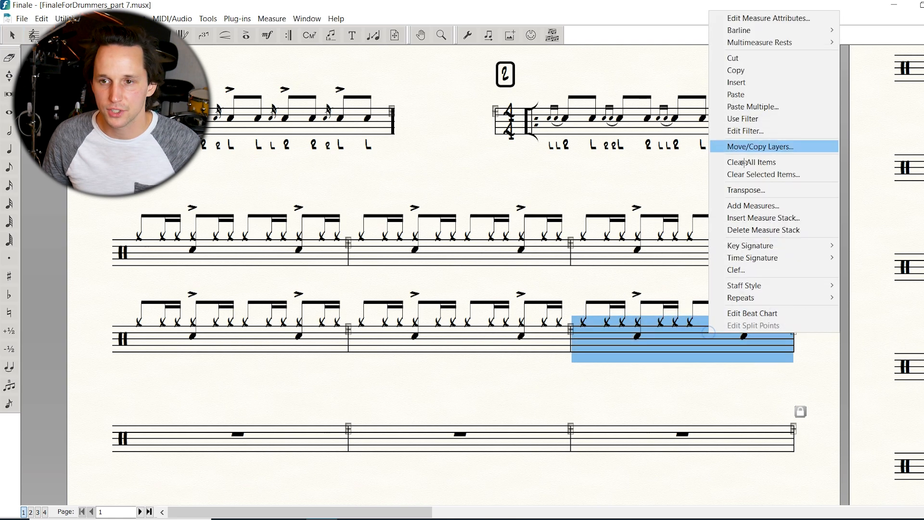
mouse_move(765, 30)
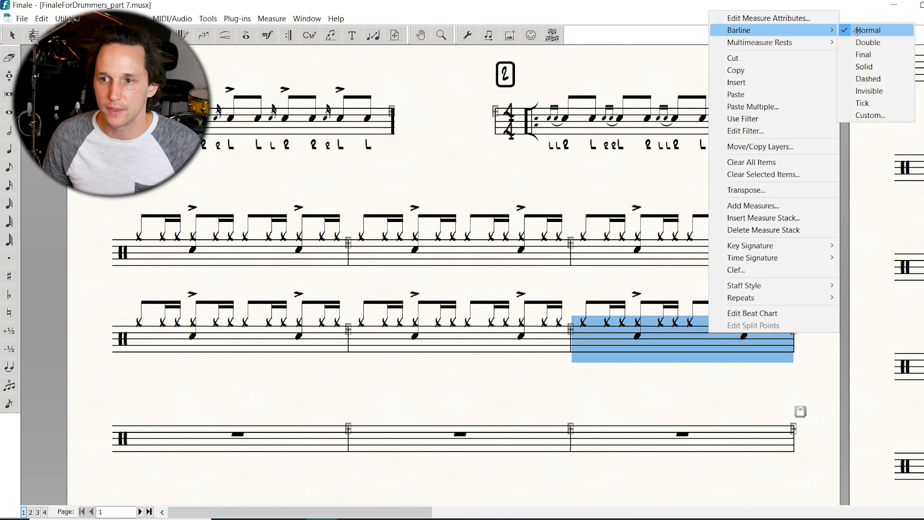
left_click(881, 61)
left_click(720, 200)
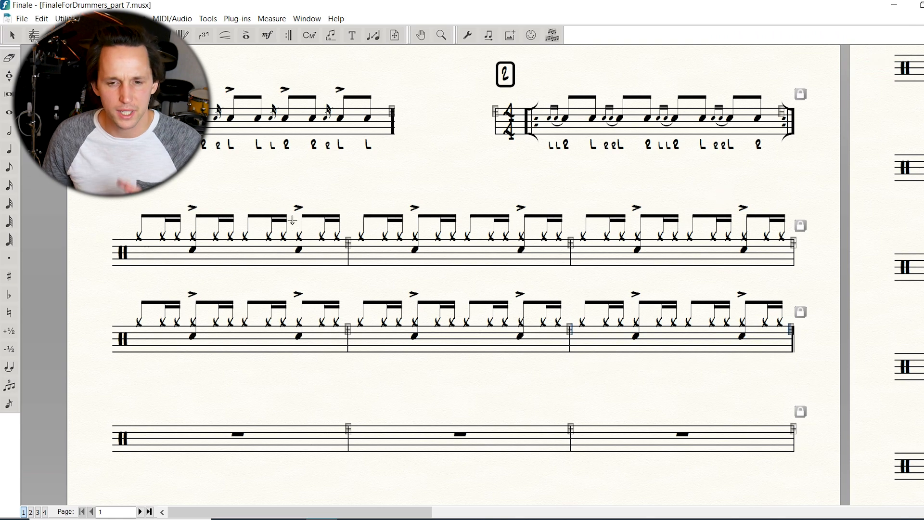
- Move system 4 slightly down and system 2 slightly up in the page layout
left_click(395, 40)
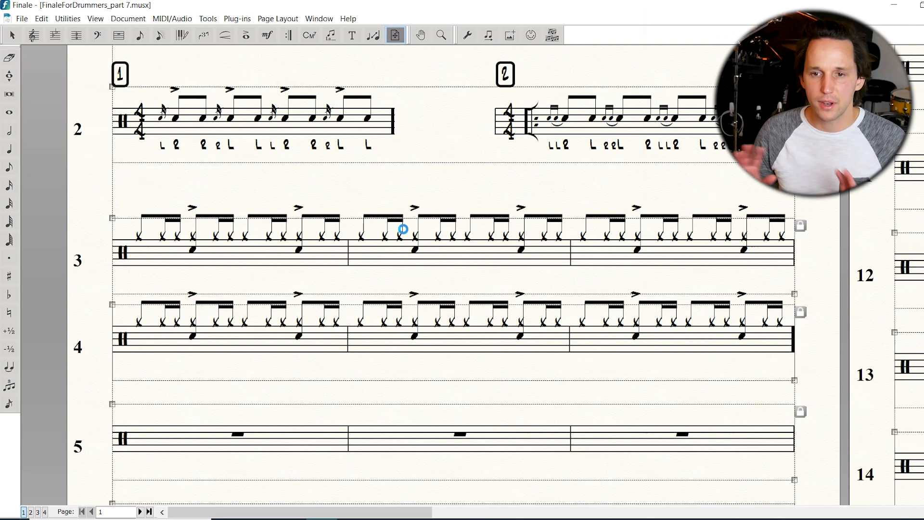
scroll(412, 269, "down", 1)
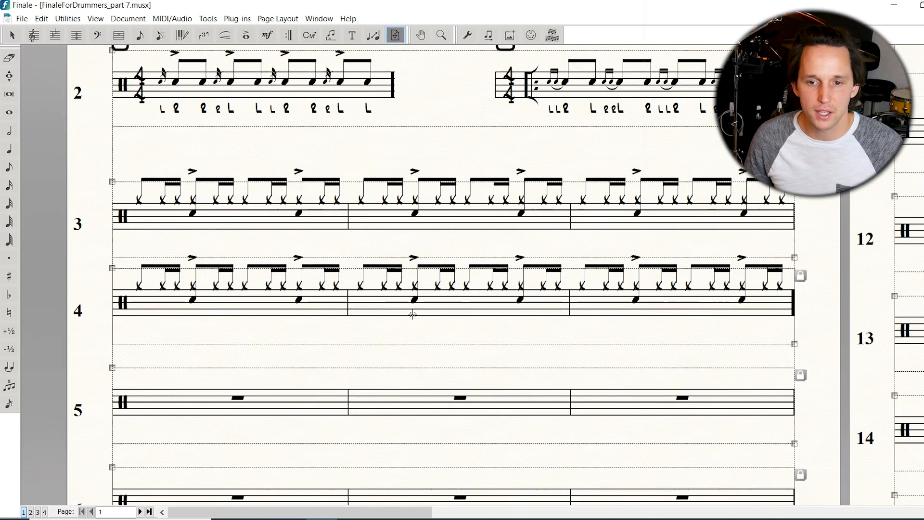
left_click(413, 285)
left_click_drag(413, 281, 409, 286)
scroll(408, 203, "up", 3)
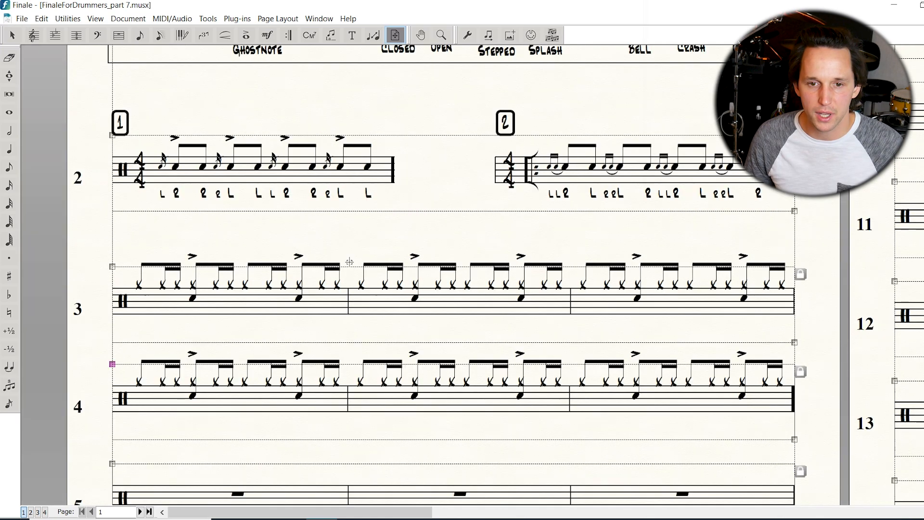
left_click(343, 171)
left_click_drag(343, 170, 341, 150)
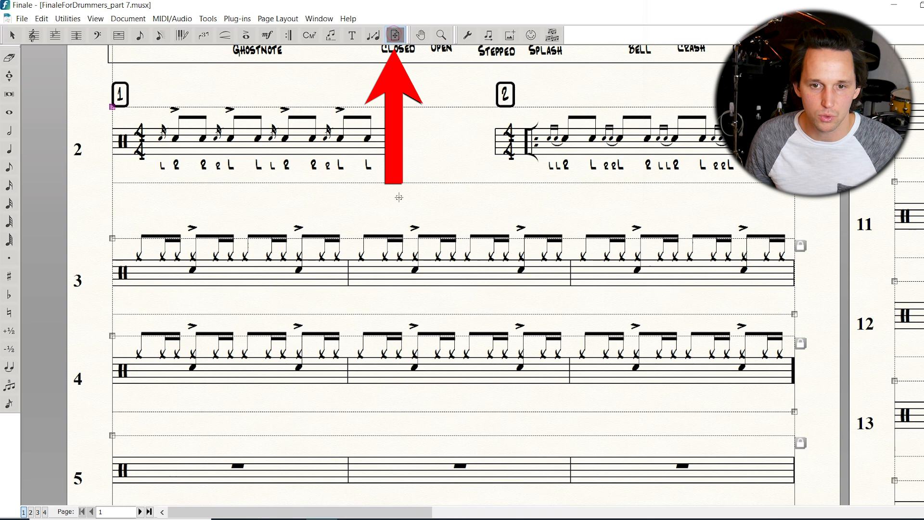
- Try moving system 2 down in the page layout, and undo the move
scroll(375, 199, "up", 1)
left_click_drag(342, 183, 339, 244)
key("ctrl+z")
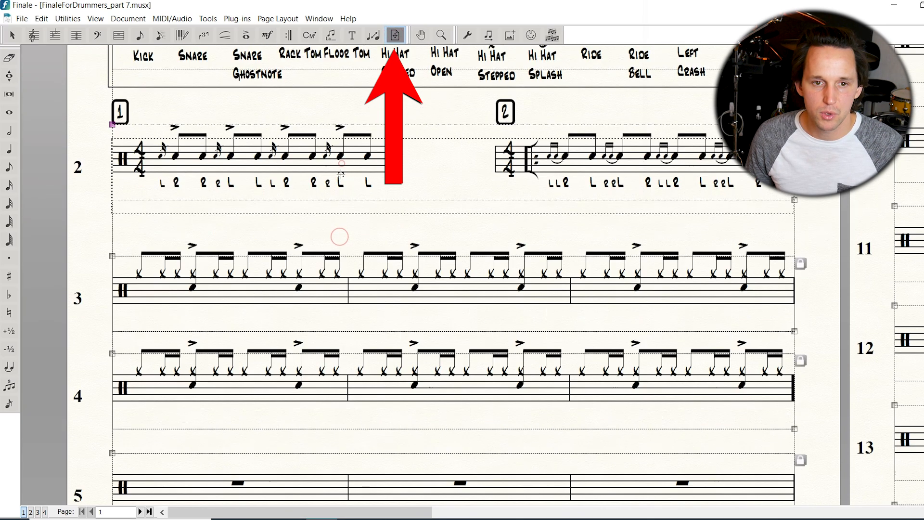
scroll(384, 305, "up", 5)
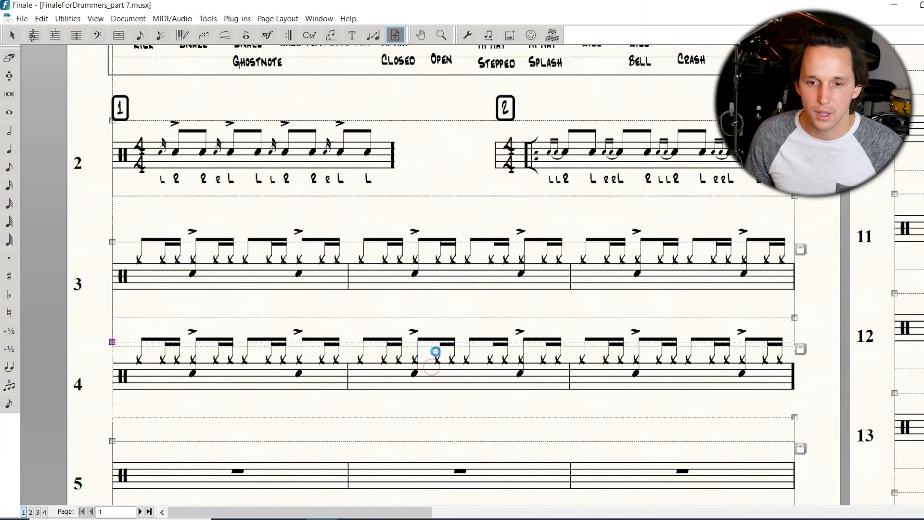
- Adjust the vertical spacing of systems 3 to 6, leaving a wide gap between systems 4 and 5
left_click_drag(435, 351, 430, 291)
scroll(431, 270, "down", 3)
left_click_drag(410, 421, 409, 433)
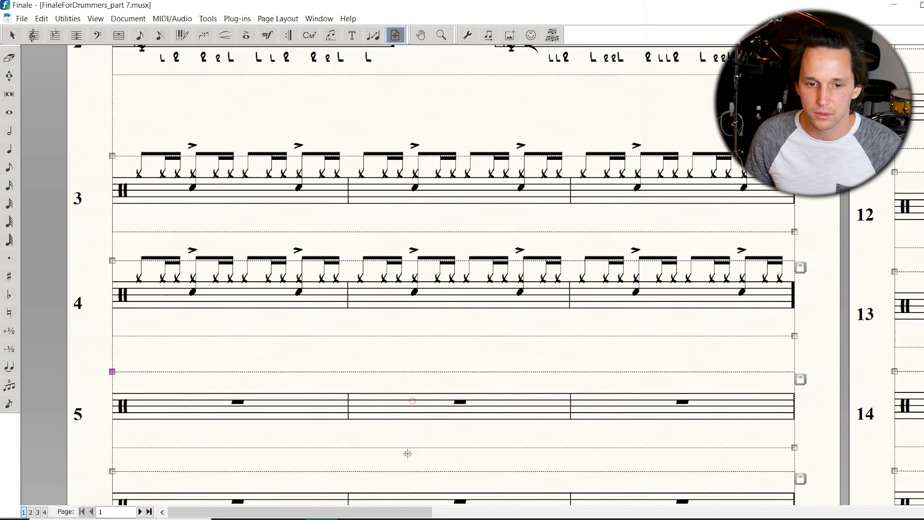
scroll(406, 451, "down", 3)
left_click_drag(412, 401, 412, 380)
left_click_drag(409, 447, 410, 423)
left_click_drag(417, 313, 417, 370)
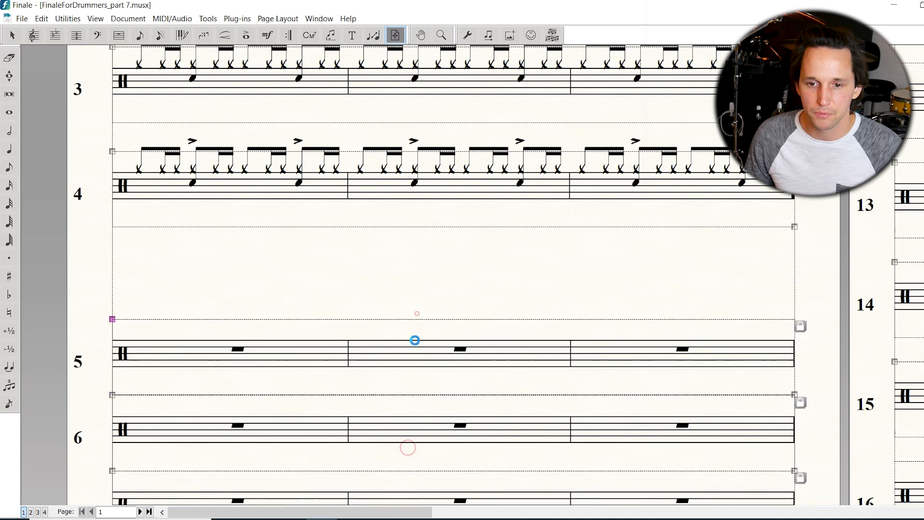
scroll(417, 329, "up", 3)
scroll(305, 262, "down", 1)
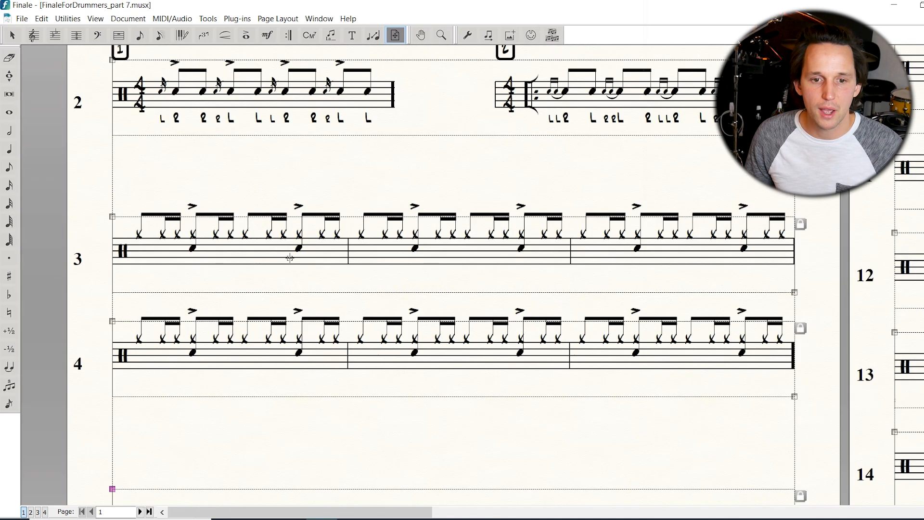
- Switch to layer 2 and enter eight kick drum eighth notes across system 3's first measure
left_click(140, 35)
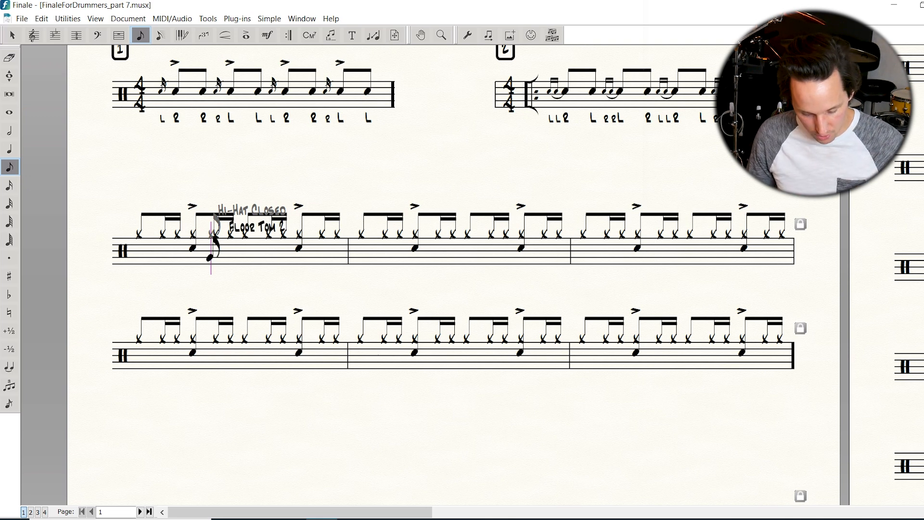
key("shift+alt+2")
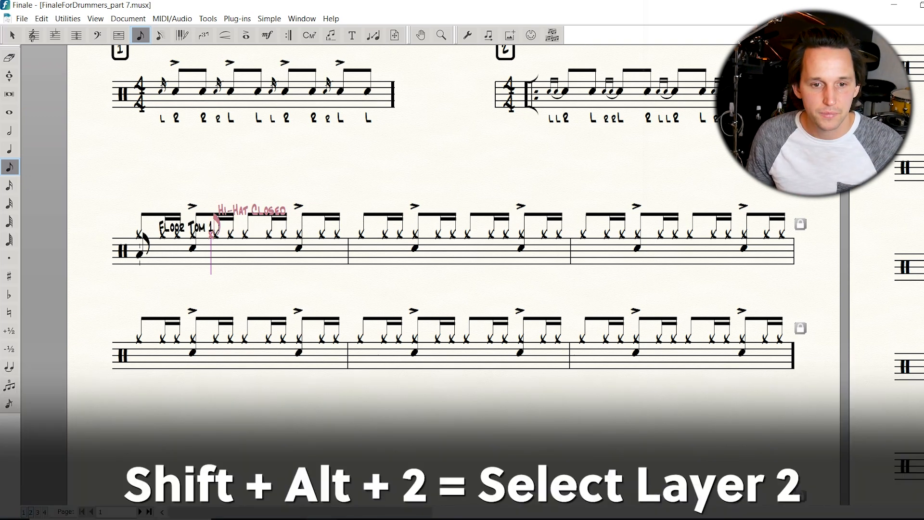
left_click(139, 261)
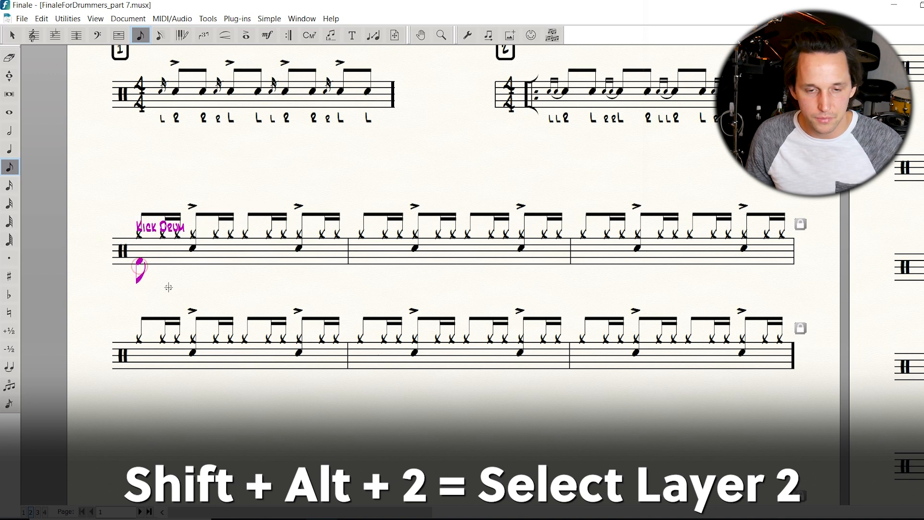
left_click(164, 261)
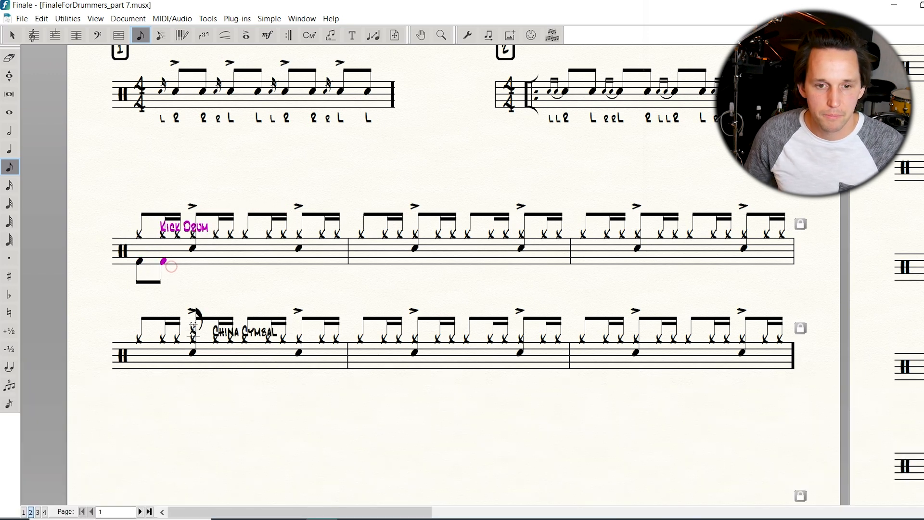
left_click(193, 262)
left_click(216, 261)
left_click(245, 261)
left_click(270, 261)
left_click(298, 261)
left_click(322, 261)
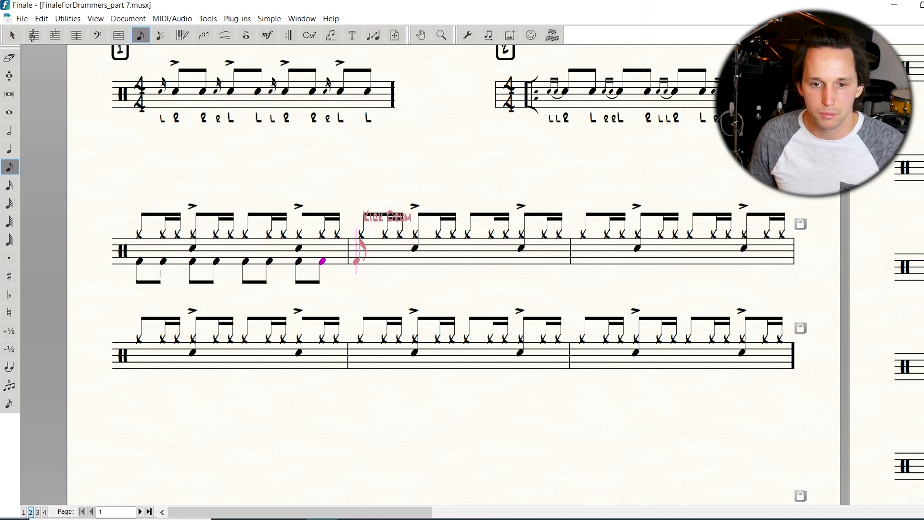
- Enter a sixteenth rest, an eighth kick and a sixteenth kick on beats one and two of system 3's second measure
key("3")
left_click(357, 261)
key("r")
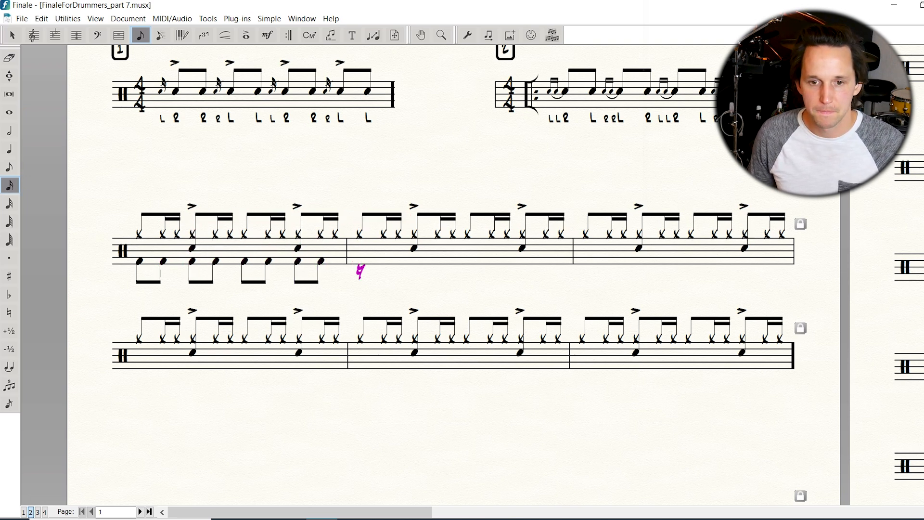
key("4")
left_click(373, 261)
key("3")
left_click(399, 261)
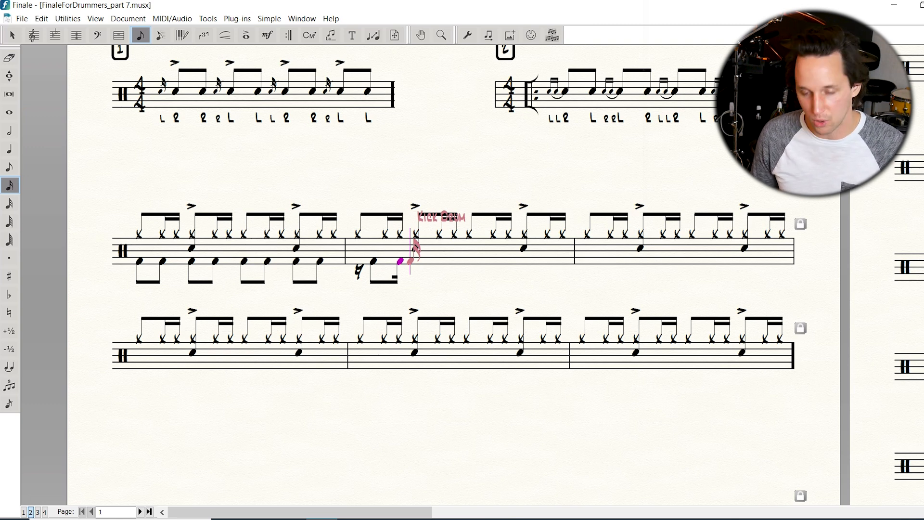
key("Tab")
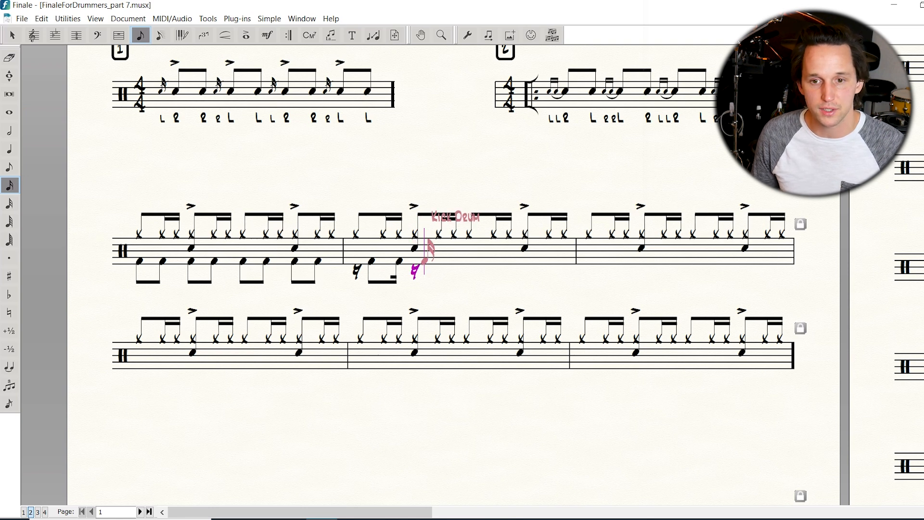
key("4")
key("Return")
key("3")
key("Return")
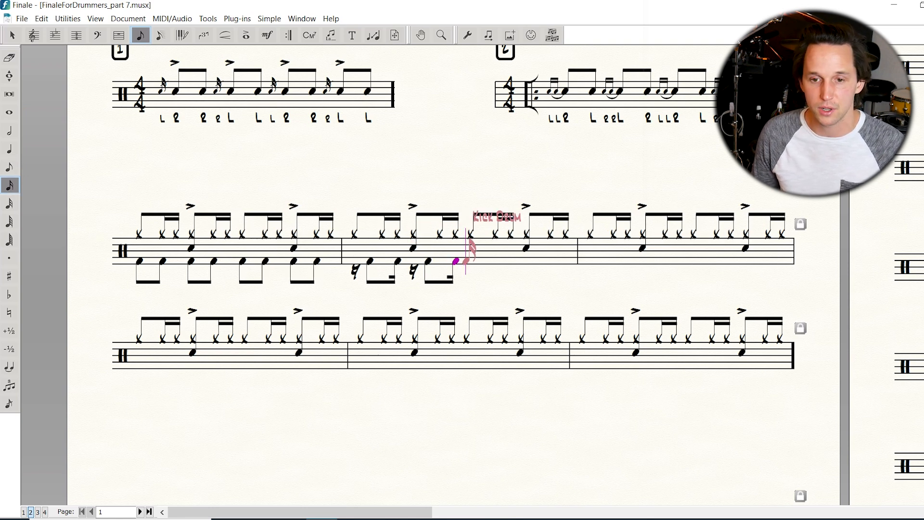
- Complete beats three and four of system 3's second measure with the same sixteenth rest, eighth kick and sixteenth kick pattern
key("Tab")
key("4")
key("Return")
key("3")
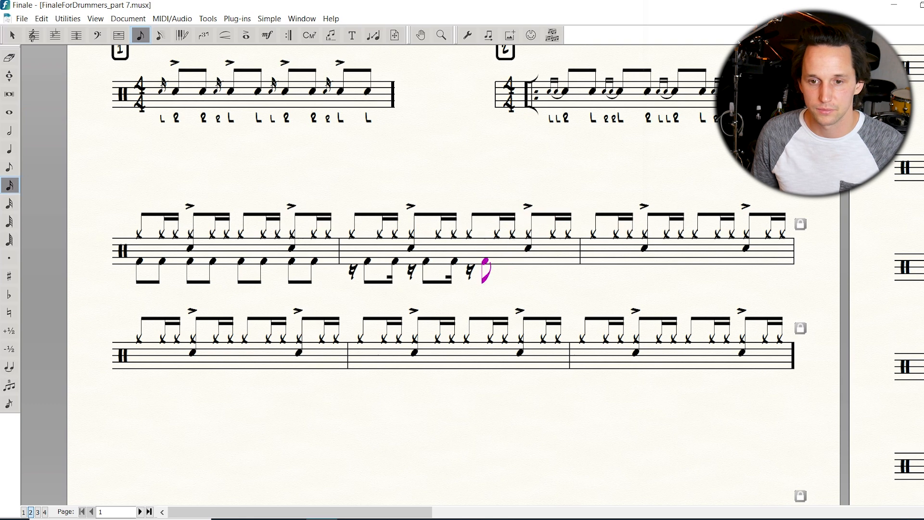
key("Return")
key("Tab")
key("4")
key("Return")
key("3")
key("Return")
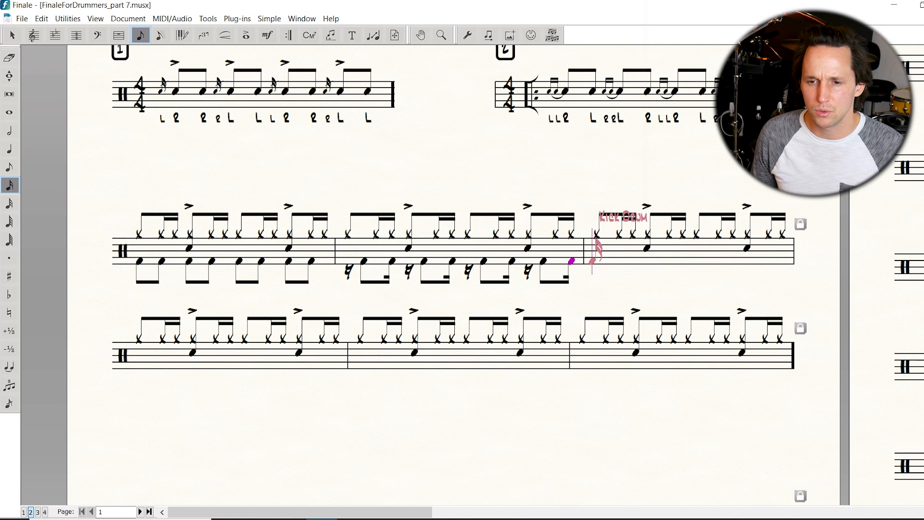
- Enter two sixteenth kicks and one eighth kick on each of beats one and two of system 3's third measure
key("Return")
key("Return")
key("4")
key("Return")
key("3")
key("Return")
key("Return")
key("4")
key("Return")
- Fill beats three and four of system 3's third measure with two sixteenth kicks and one eighth kick each
key("3")
key("Return")
key("Return")
key("4")
key("Return")
key("3")
key("Return")
key("Return")
key("4")
key("Return")
- Enter one eighth kick and two sixteenth kicks on each of beats one and two of system 4's first measure
key("Return")
key("3")
key("Return")
key("Return")
key("4")
key("Return")
key("3")
key("Return")
key("Return")
- Fill beats three and four of system 4's first measure with one eighth kick and two sixteenth kicks each
key("4")
key("Return")
key("3")
key("Return")
key("Return")
key("4")
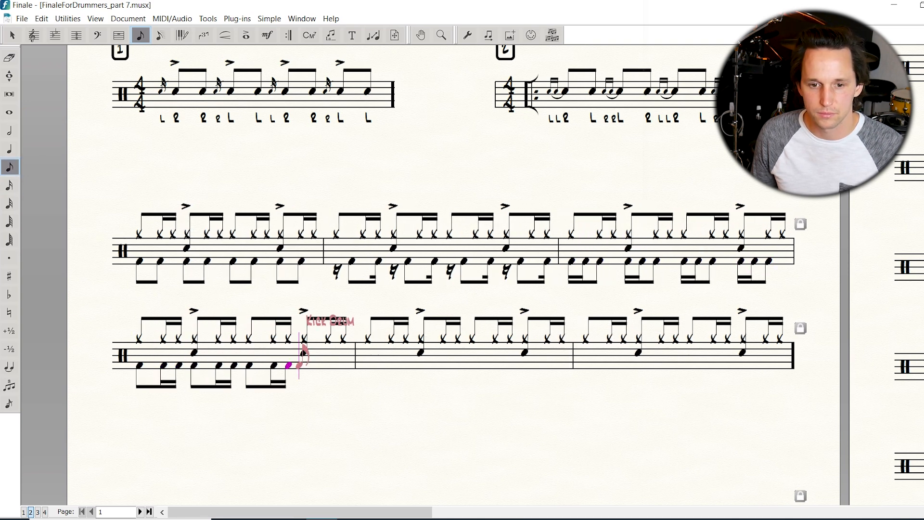
key("Return")
key("3")
key("Return")
key("Return")
- Enter a sixteenth, an eighth and a sixteenth kick on each of beats one and two of system 4's second measure
key("Return")
key("4")
key("Return")
key("3")
key("Return")
key("Return")
key("4")
key("Return")
key("3")
key("Return")
- Complete beats three and four of system 4's second measure with the same sixteenth, eighth and sixteenth kick pattern
key("Return")
key("4")
key("Return")
key("3")
key("Return")
key("Return")
key("4")
key("Return")
key("3")
key("Return")
- Fill system 4's third measure with sixteen sixteenth-note kicks
key("Return")
key("Return")
key("Return")
key("Return")
key("Return")
key("Return")
key("Return")
key("Return")
key("Return")
key("Return")
key("Return")
key("Return")
key("Return")
key("Return")
key("Return")
key("Return")
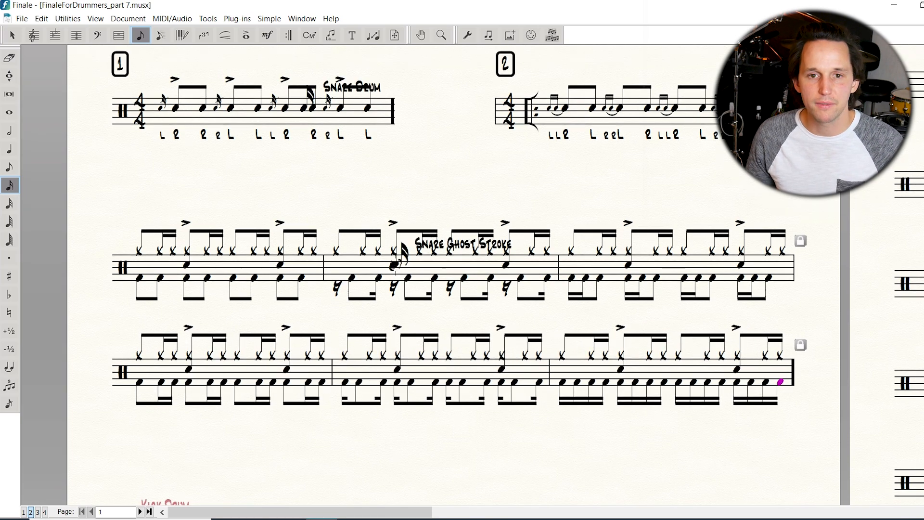
- Add rehearsal mark 3 at the start of system 3 and align it vertically under rehearsal mark 1
left_click(267, 35)
double_click(146, 251)
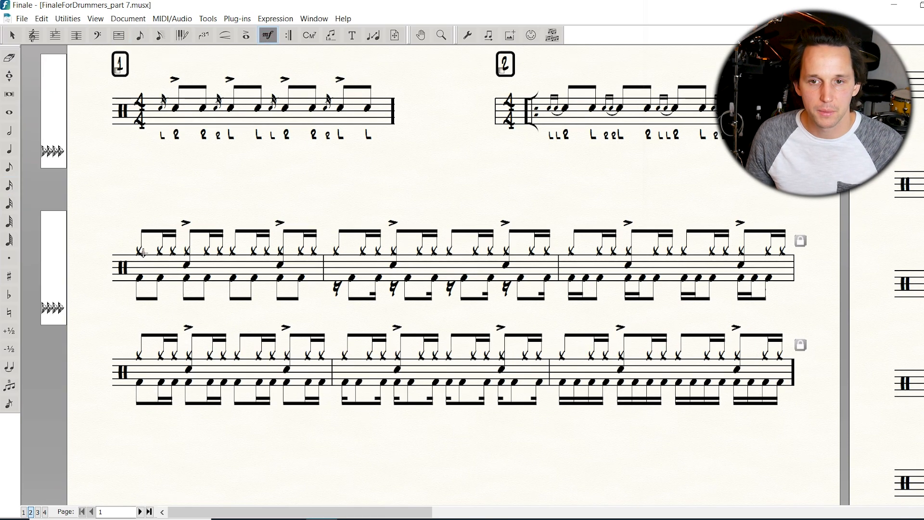
key("Return")
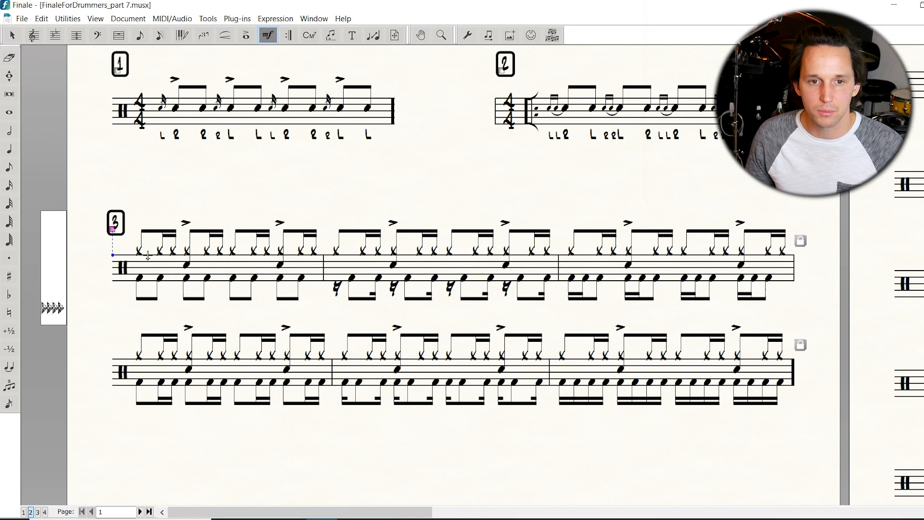
left_click_drag(115, 226, 119, 215)
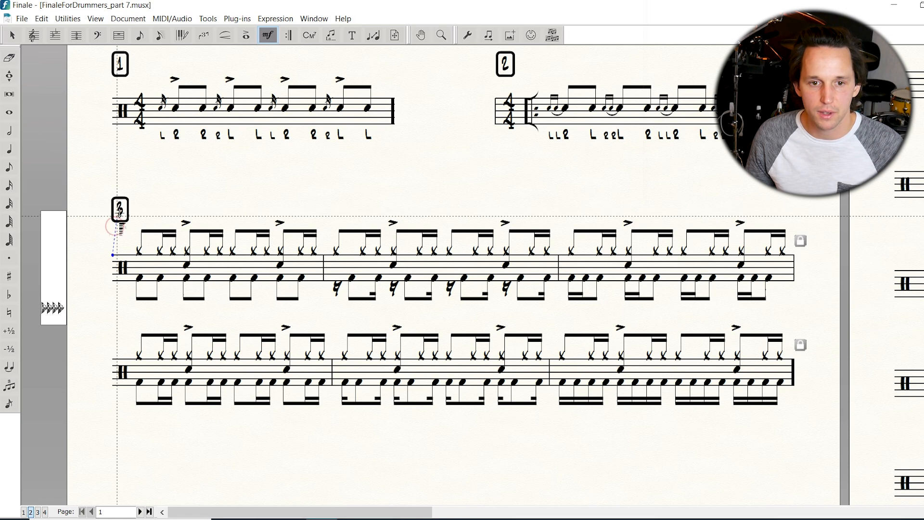
- Adjust the vertical positions of systems 3 and 4 with the Page Layout tool to tighten their spacing
scroll(218, 217, "up", 2)
left_click(395, 35)
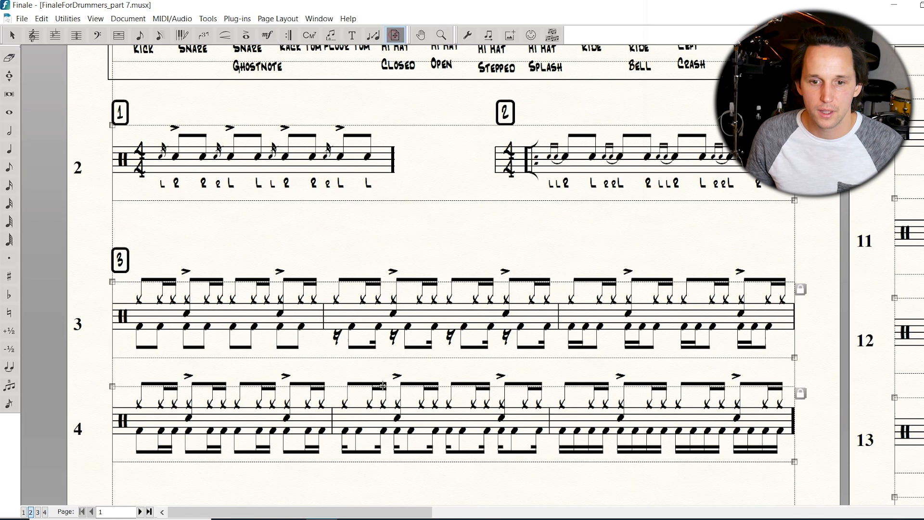
left_click_drag(373, 417, 373, 418)
left_click_drag(379, 311, 379, 284)
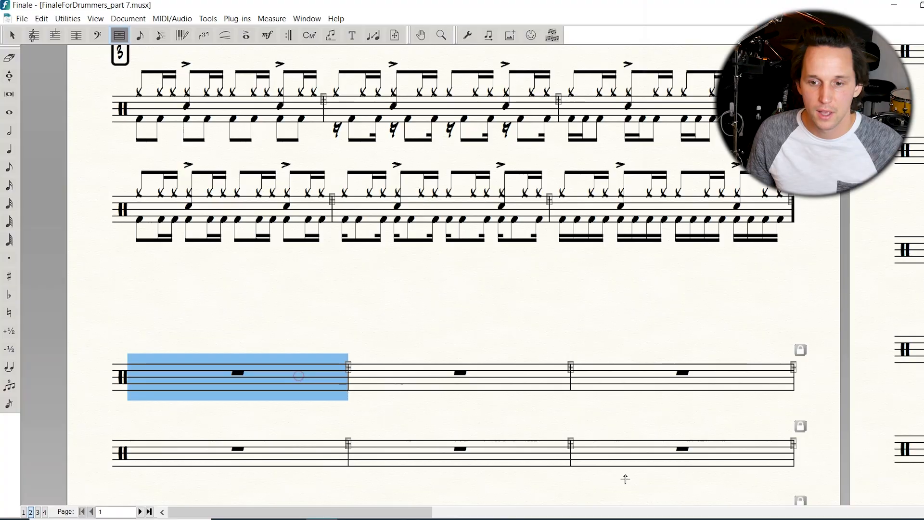
- Fit measures 11 through 16 with the layout locked to five measures per system
left_click(640, 455, "shift")
key("ctrl+m")
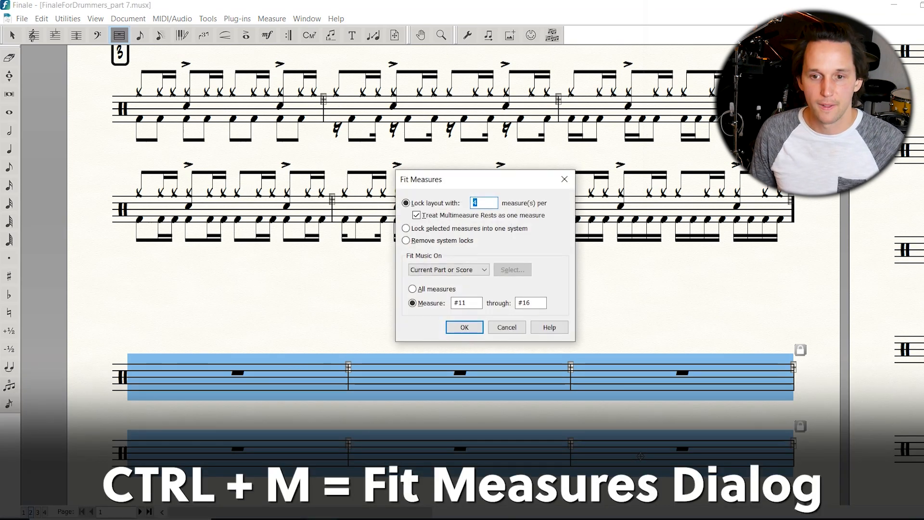
key("Return")
left_click(555, 279)
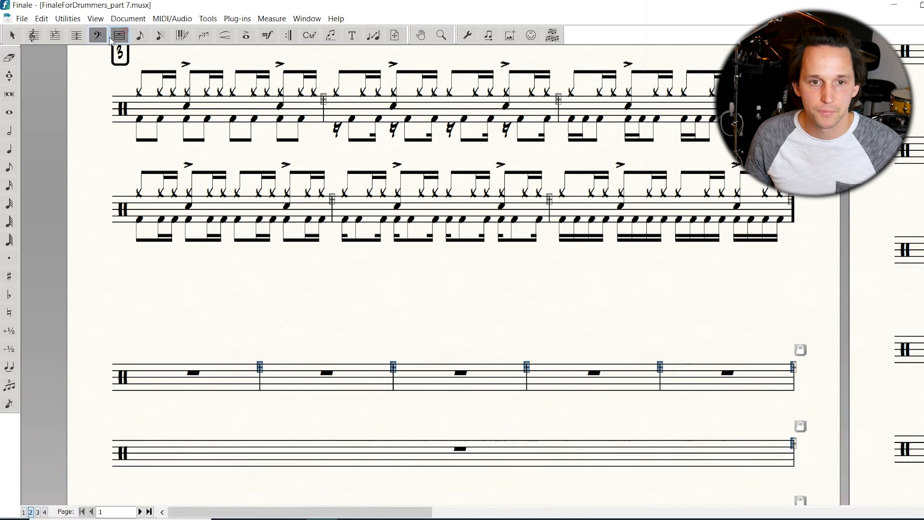
- Apply the hiding staff style to the second and fourth measures of system 5 so they become blank gaps
left_click(56, 36)
left_click(298, 368)
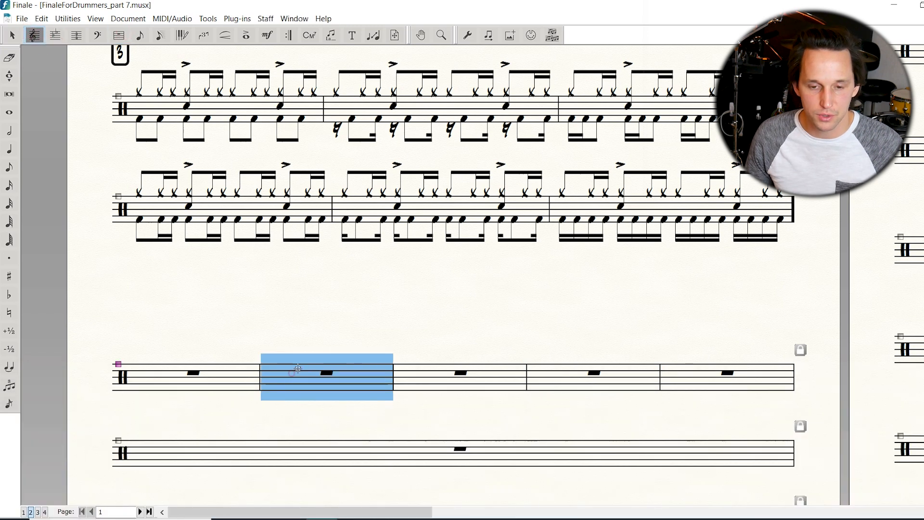
key("1")
left_click(578, 382)
key("1")
- Give the three visible measures of system 5 solid barlines at their ends
left_click(119, 36)
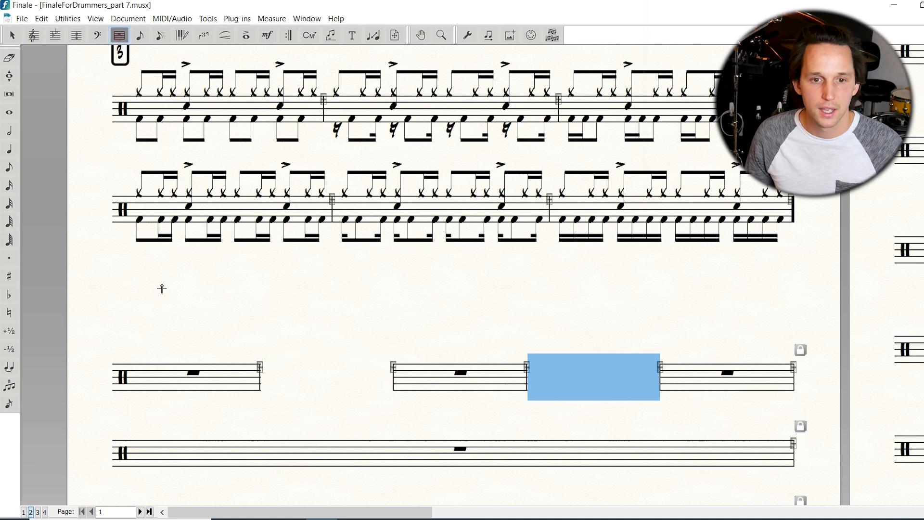
right_click(202, 369)
mouse_move(270, 68)
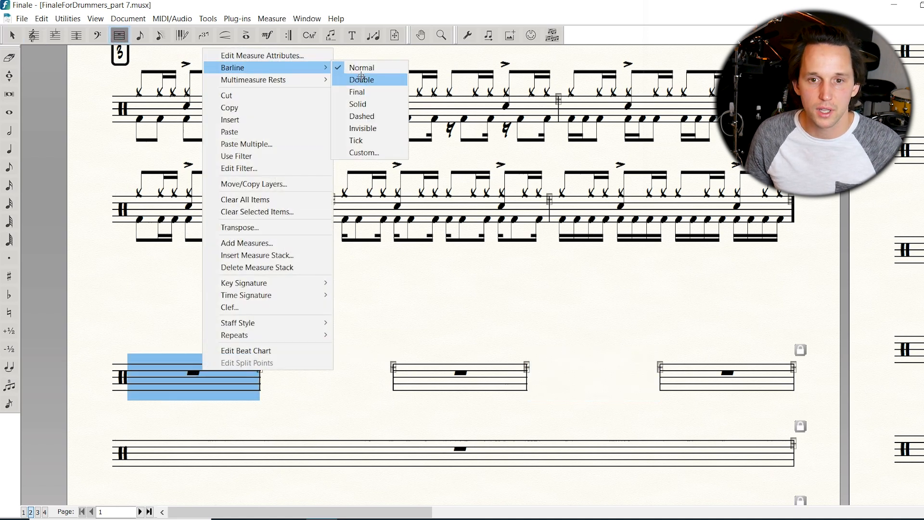
left_click(365, 106)
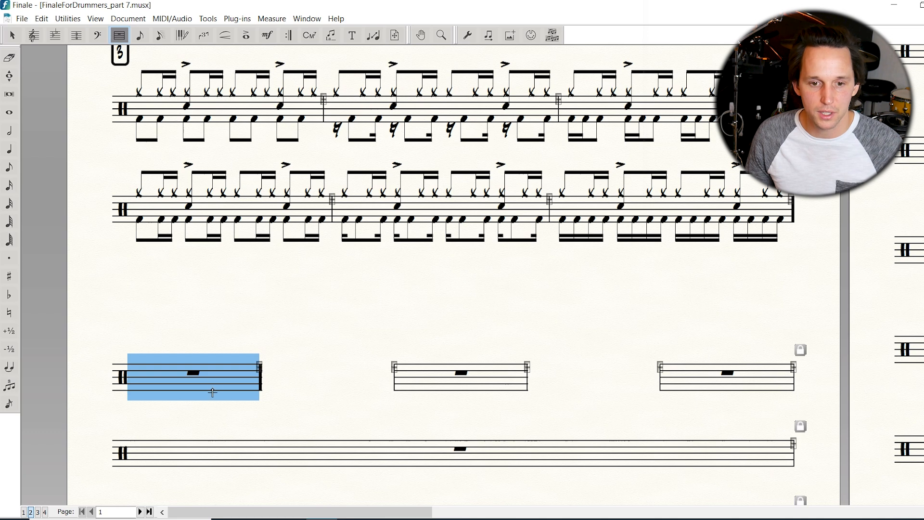
left_click(459, 381)
left_click(726, 380)
left_click(614, 305)
key("Escape")
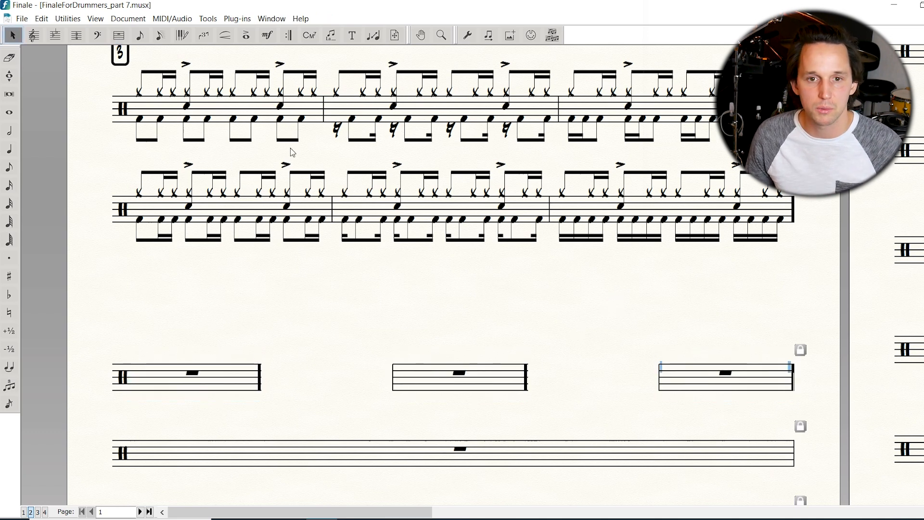
- Add auto-sequencing rehearsal marks 4, 5 and 6 above the three visible measures of system 5
left_click(268, 35)
double_click(142, 370)
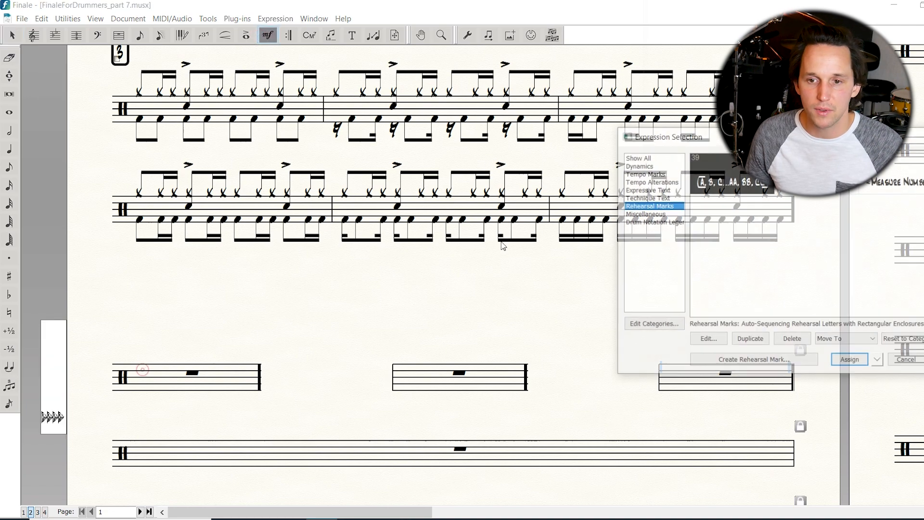
double_click(715, 192)
left_click(450, 376)
left_click(717, 377)
key("Escape")
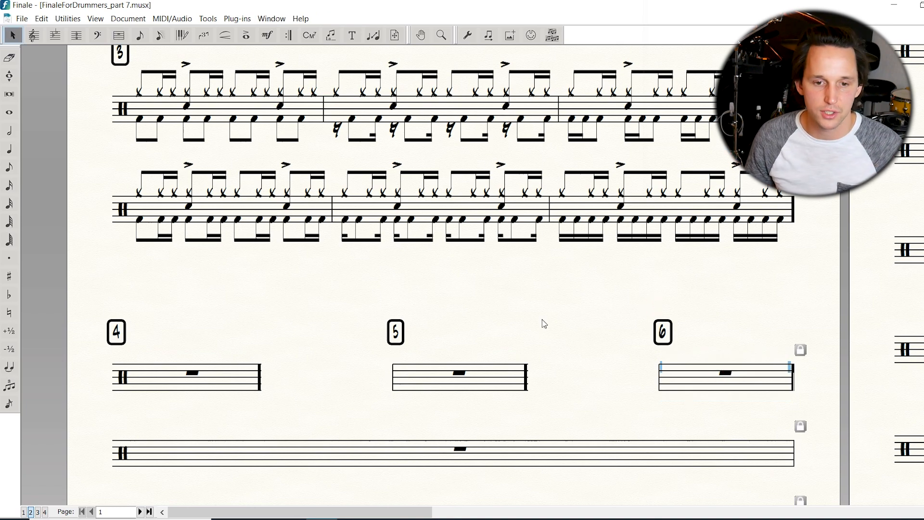
- Set the time signatures of exercises 4, 5 and 6 to 2/4, 5/4 and 7/8 (2+2+3)
scroll(311, 332, "down", 3)
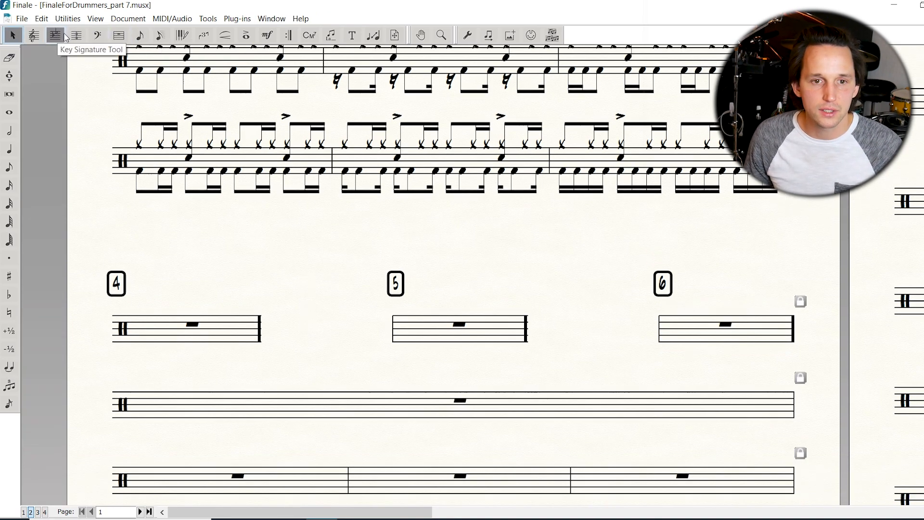
left_click(77, 35)
right_click(162, 330)
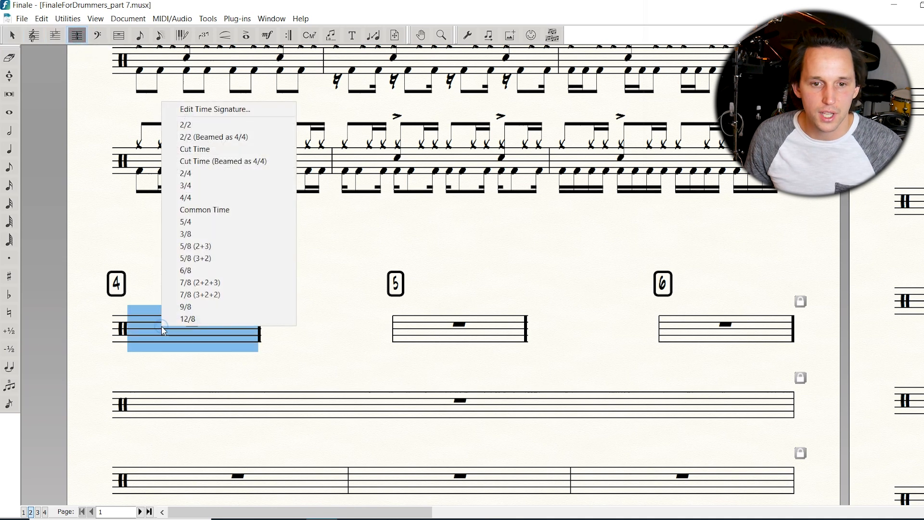
left_click(198, 174)
right_click(467, 330)
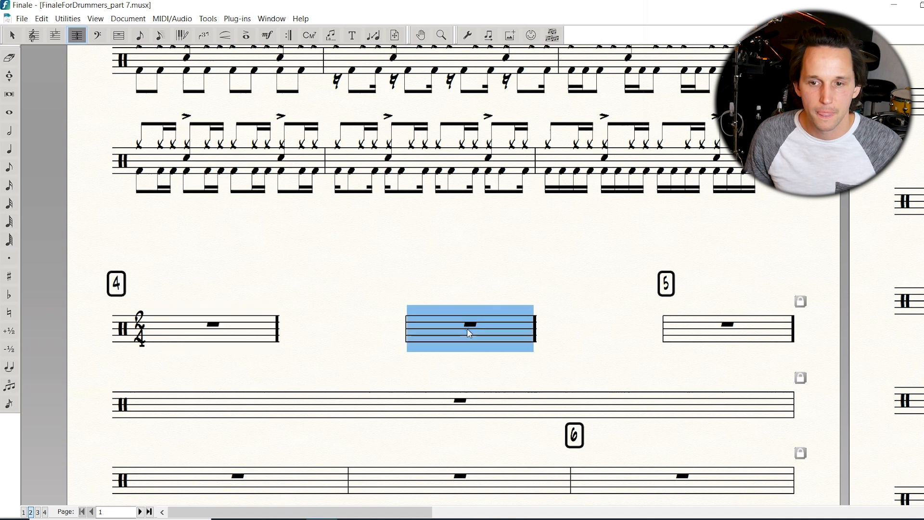
left_click(509, 230)
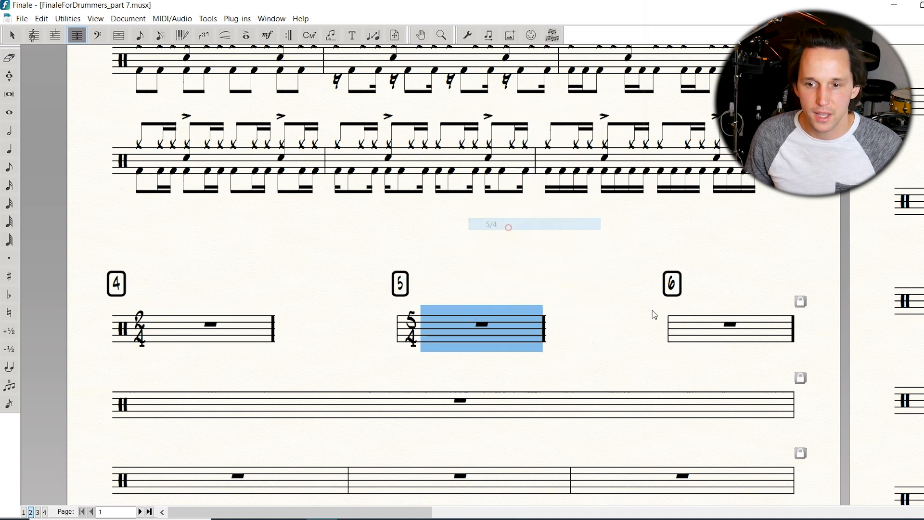
right_click(698, 325)
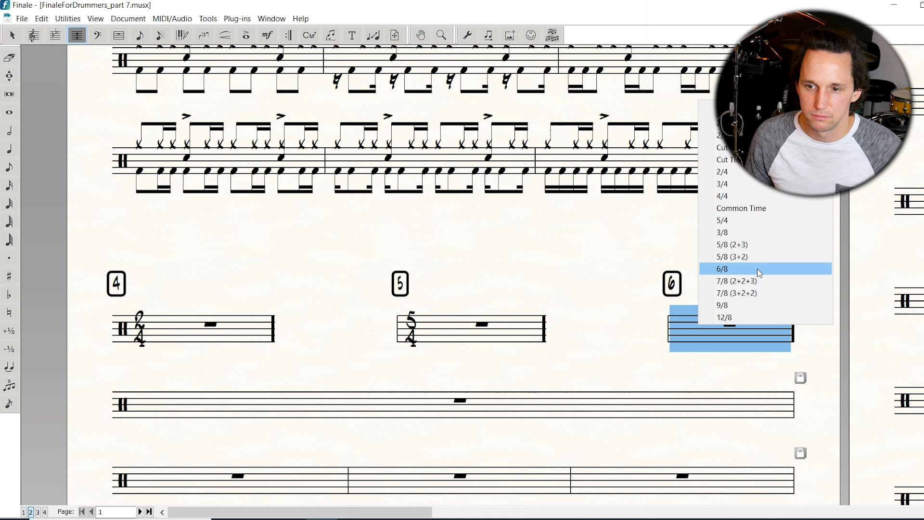
left_click(759, 280)
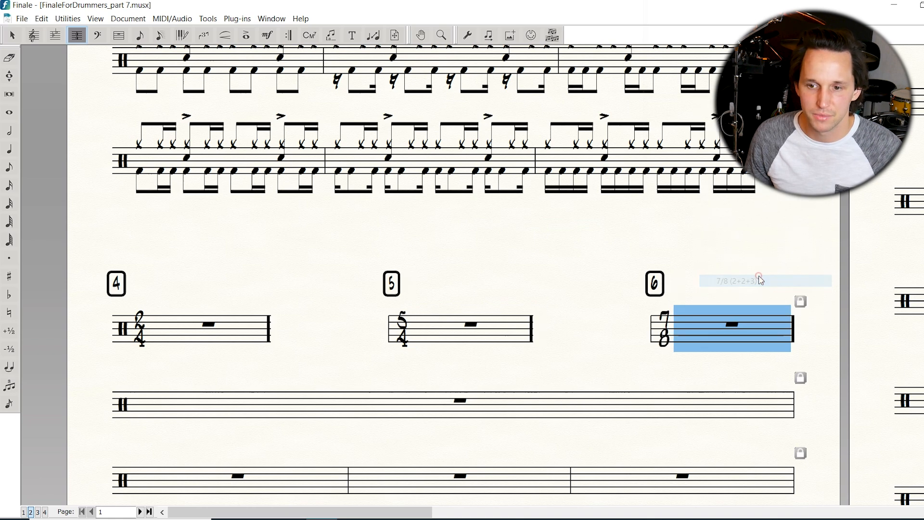
left_click(604, 254)
- Hide cautionary clefs, key and time signatures for all measures of the document through the measure attributes
scroll(604, 254, "up", 1)
scroll(621, 327, "up", 1)
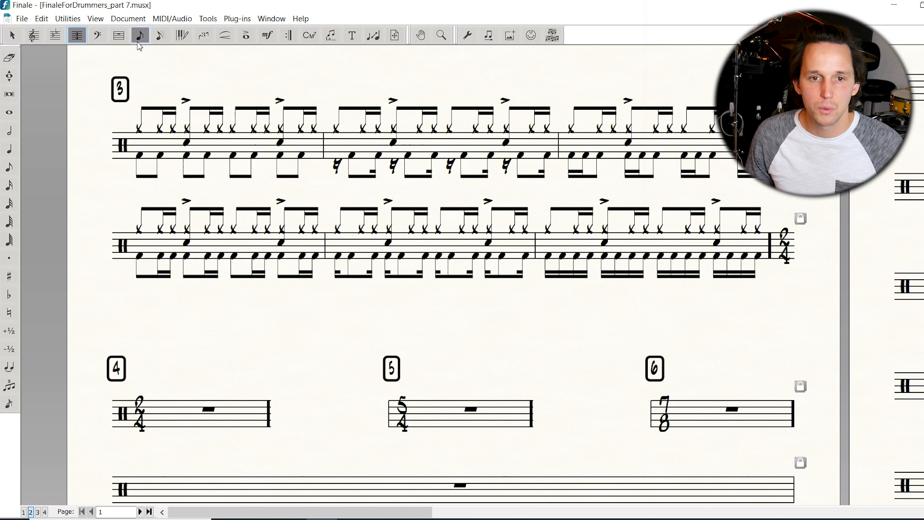
left_click(119, 34)
left_click(597, 247)
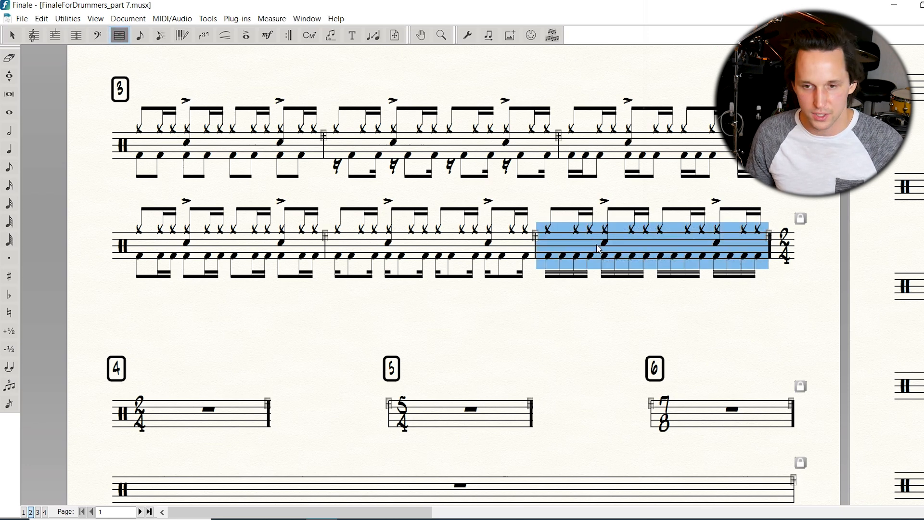
key("ctrl+a")
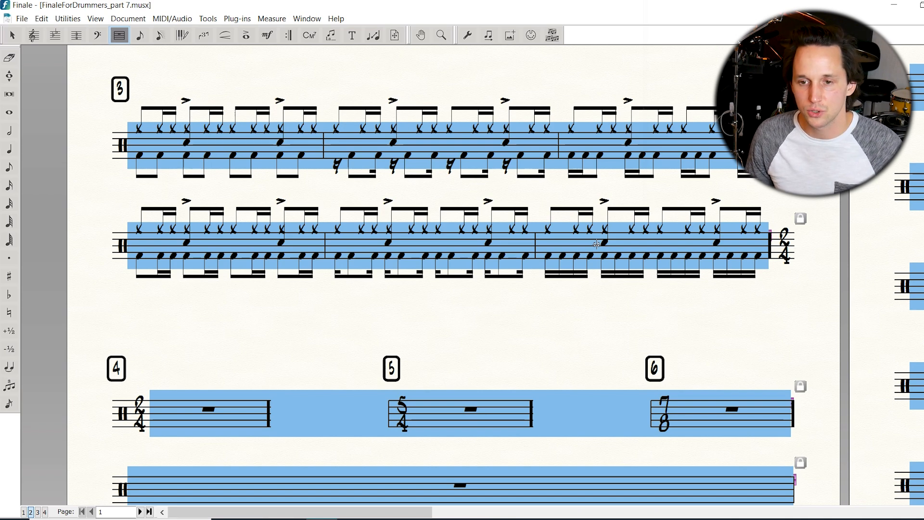
double_click(596, 244)
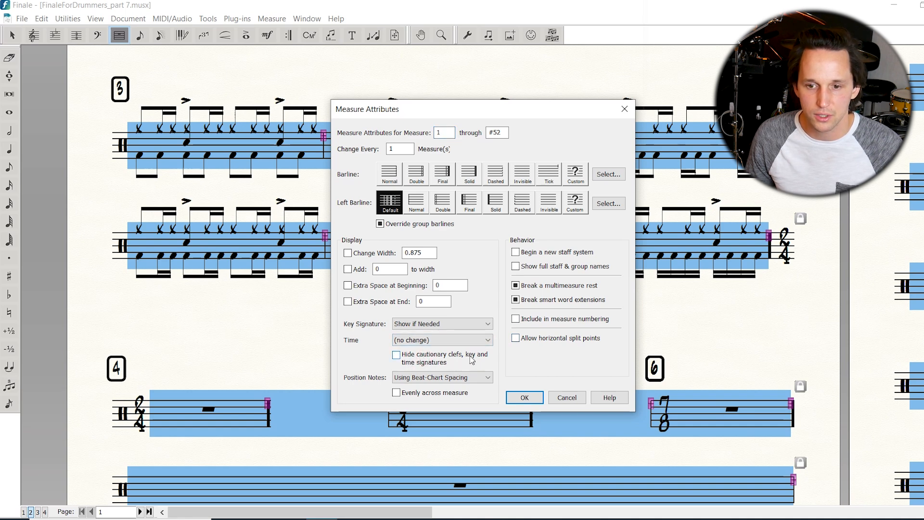
left_click(396, 355)
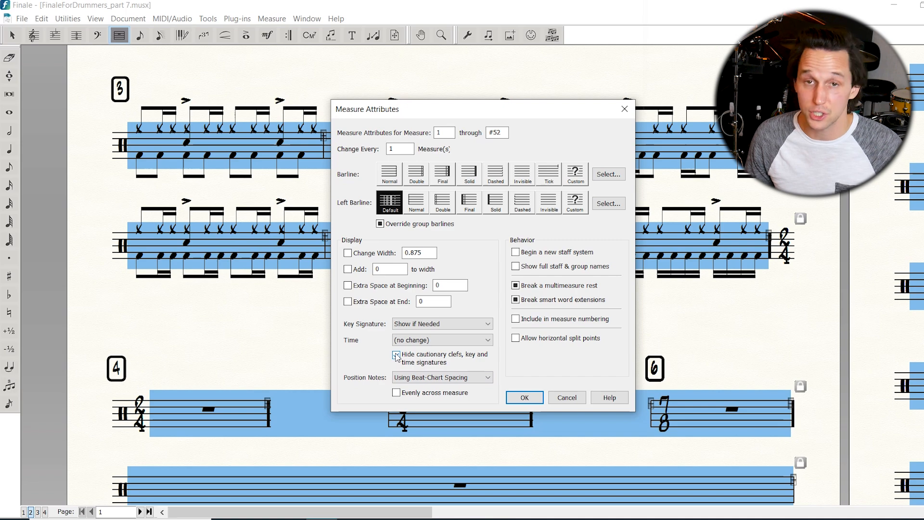
left_click(536, 396)
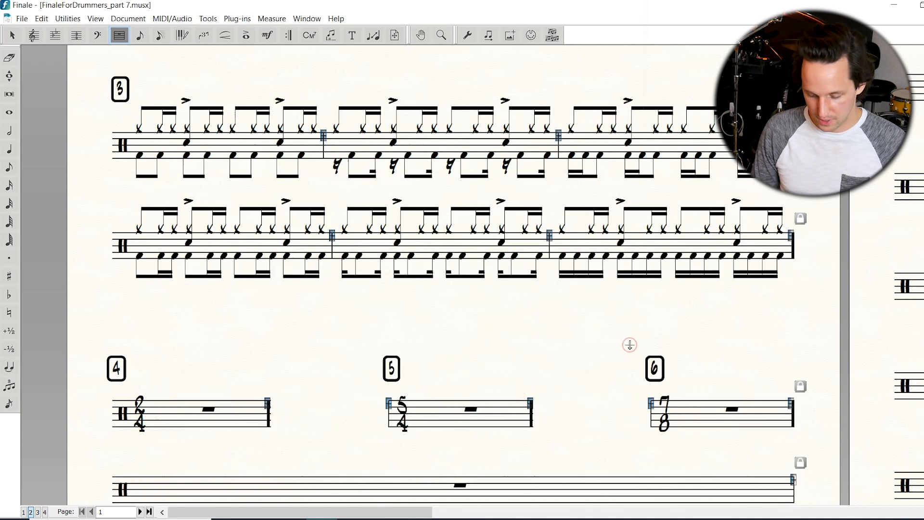
- Enter snare notes in exercise 4: sixteenth, eighth, sixteenth on beat one, then two sixteenths and an eighth on beat two
scroll(592, 342, "down", 3)
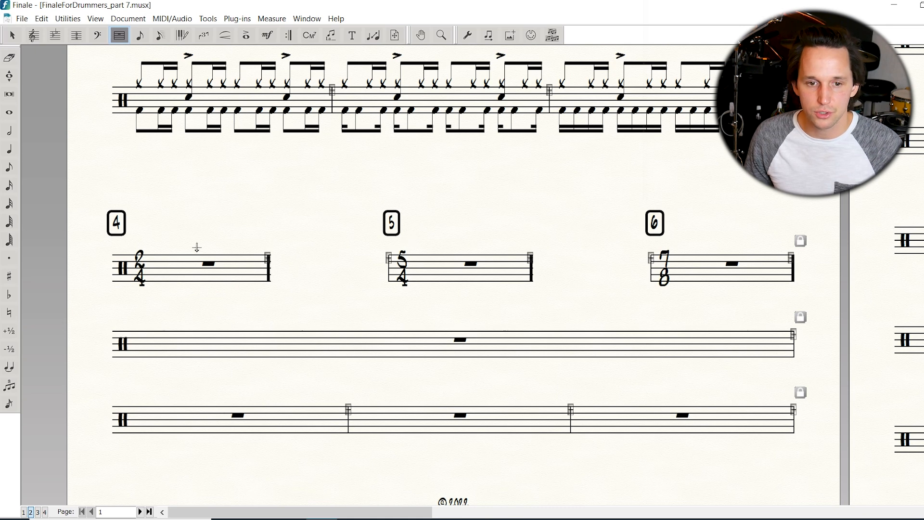
left_click(140, 34)
key("4")
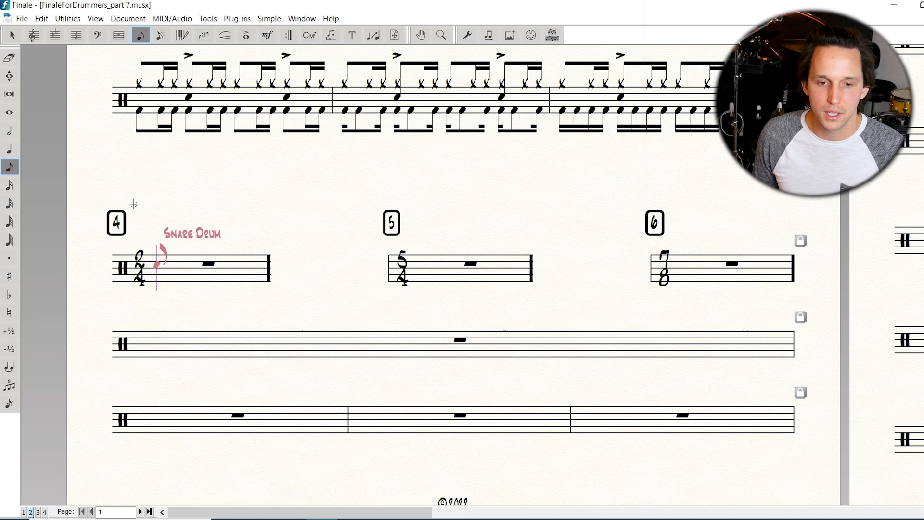
key("3")
key("Return")
key("4")
key("Return")
key("3")
key("Return")
key("Return")
key("Return")
key("4")
key("Return")
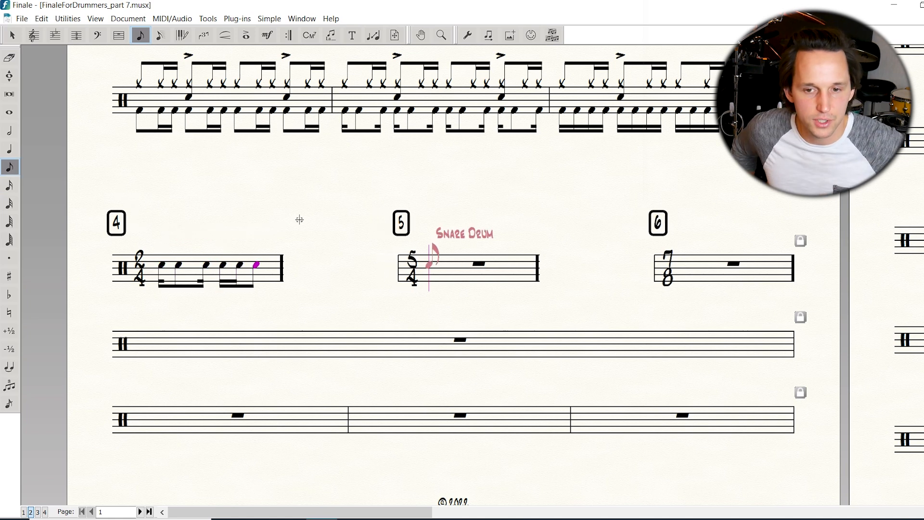
- Delete all the snare notes from exercise 4's 2/4 measure
key("Left")
key("BackSpace")
key("BackSpace")
key("BackSpace")
key("BackSpace")
key("BackSpace")
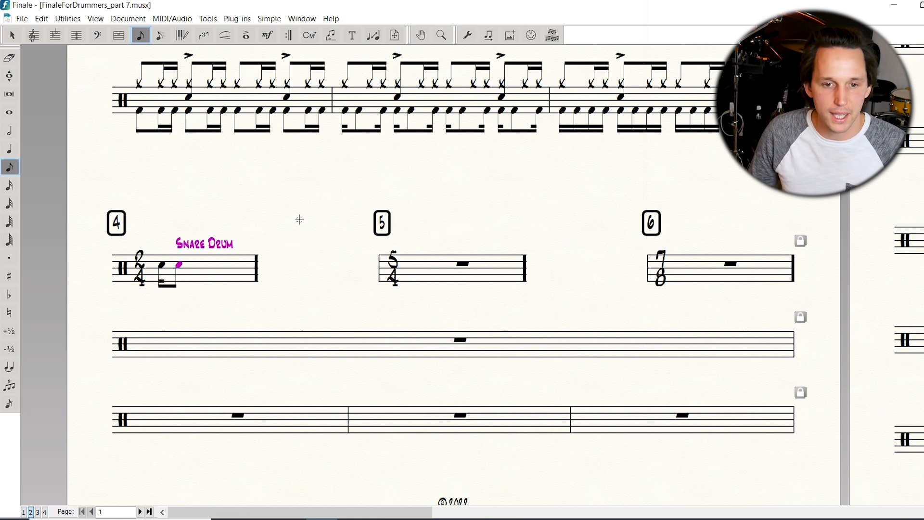
key("BackSpace")
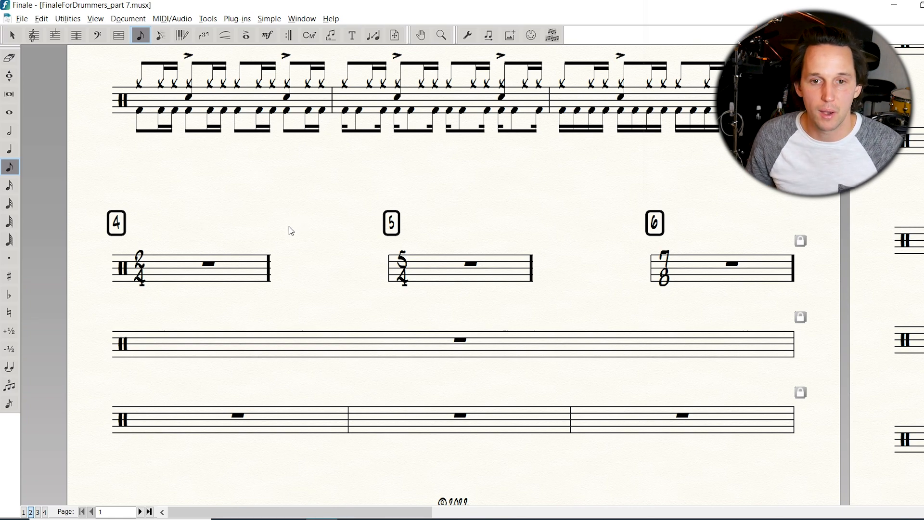
- Examine the Layer 1 settings in the document options, including the frozen stem direction and floating rests
left_click(127, 18)
left_click(195, 277)
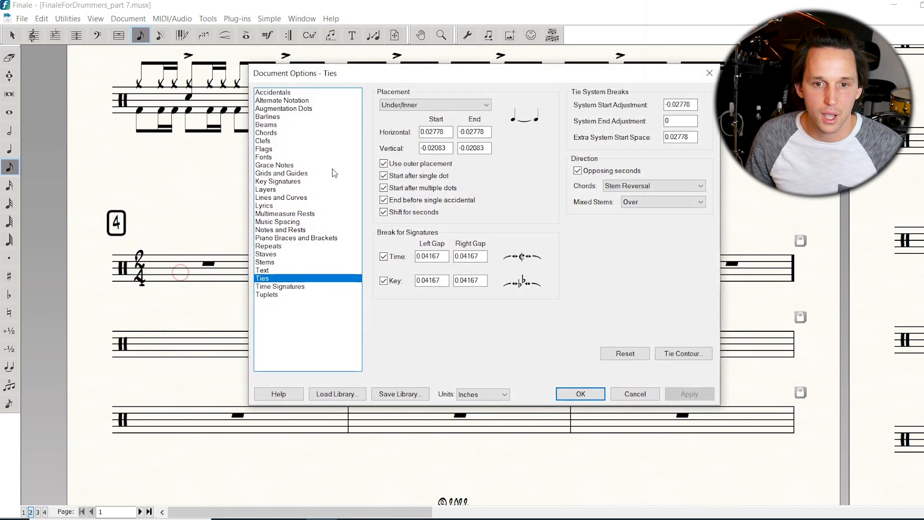
left_click(278, 190)
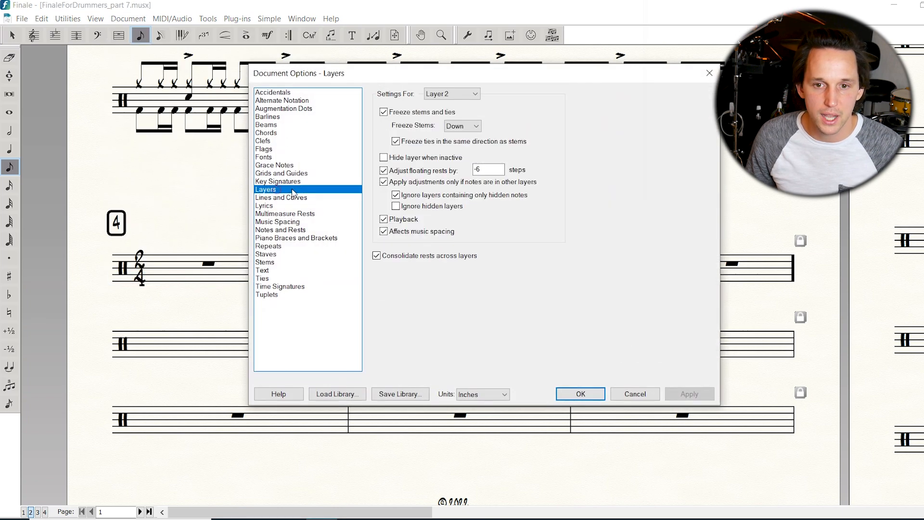
left_click(437, 94)
left_click(443, 102)
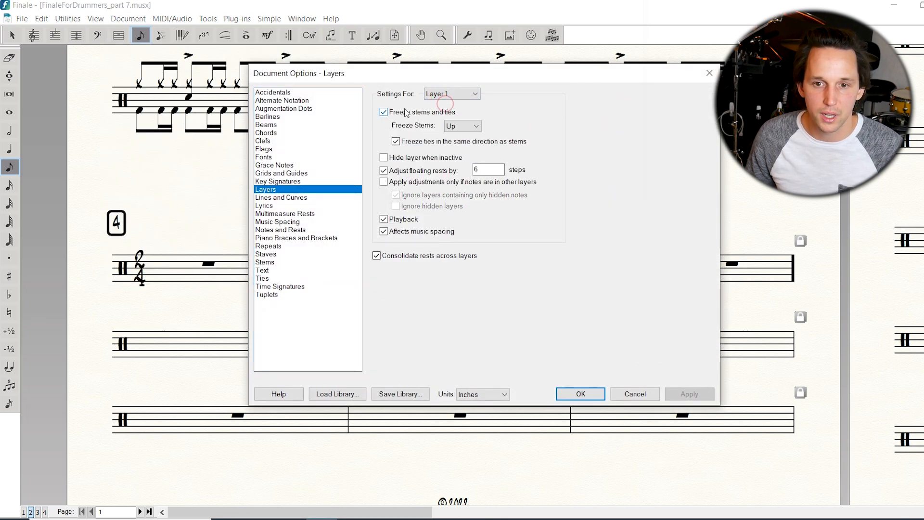
left_click(571, 393)
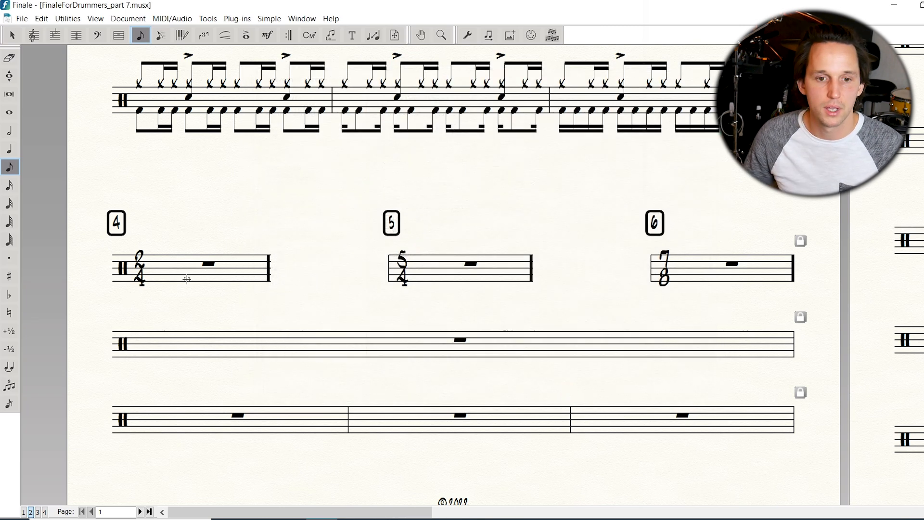
left_click(189, 269)
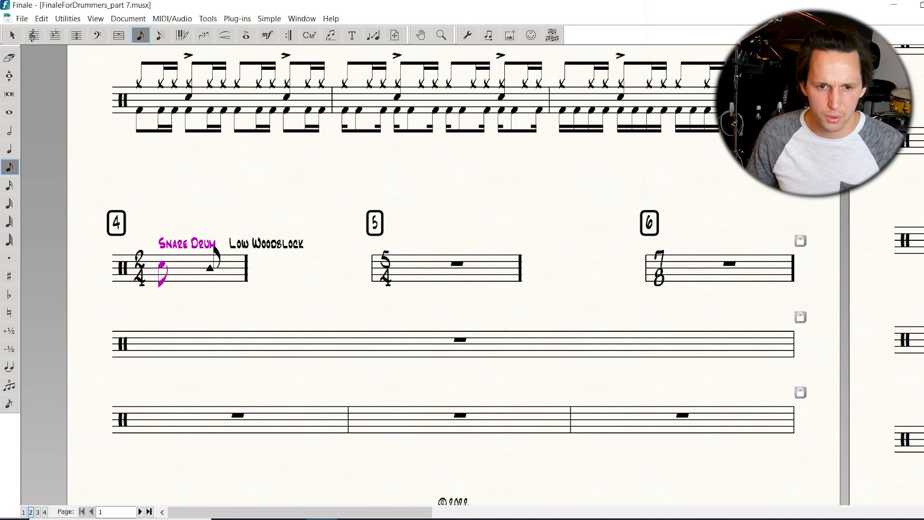
key("ctrl+z")
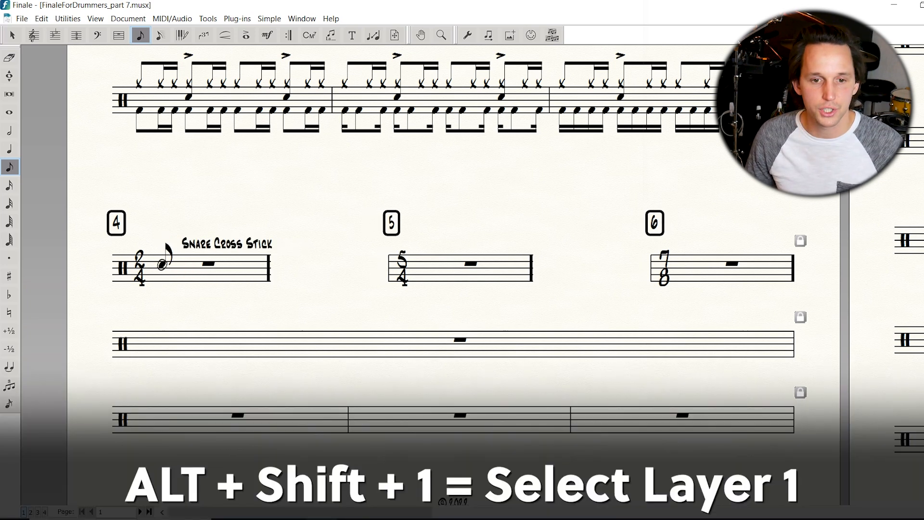
left_click(169, 263)
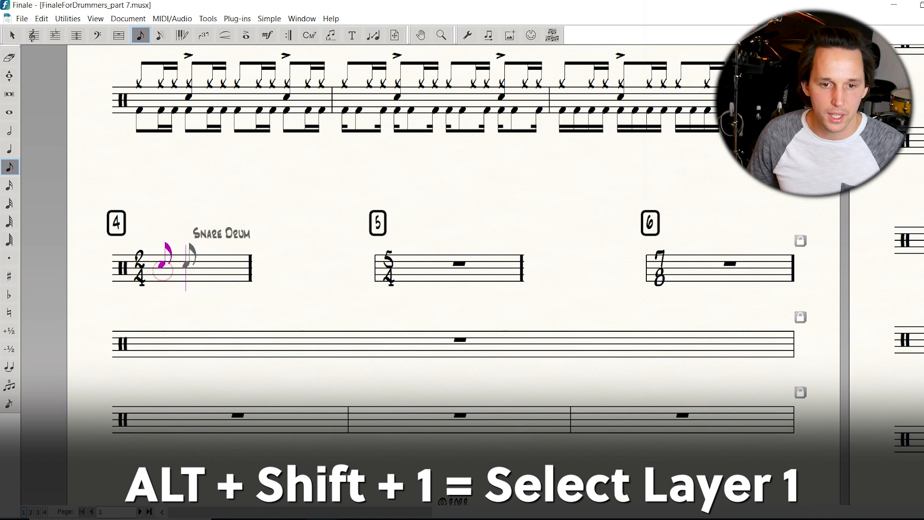
key("ctrl+z")
- Enter snare notes on beat one of exercise 4: a sixteenth, an eighth and a sixteenth
key("3")
key("Return")
key("4")
key("Return")
key("3")
key("Return")
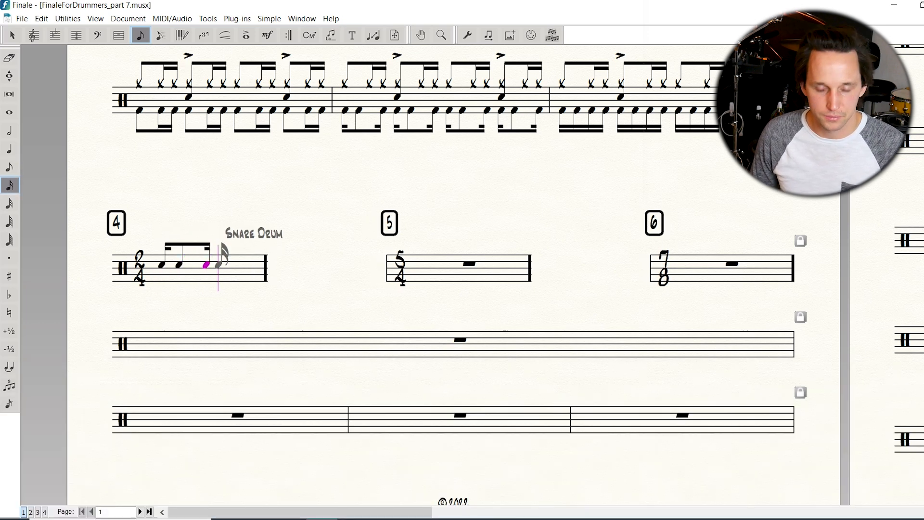
- Fill beat two of exercise 4 with a sixteenth-note triplet and an eighth note on the snare, with the tuplet mode left off
key("9")
key("Return")
key("Return")
key("Return")
key("4")
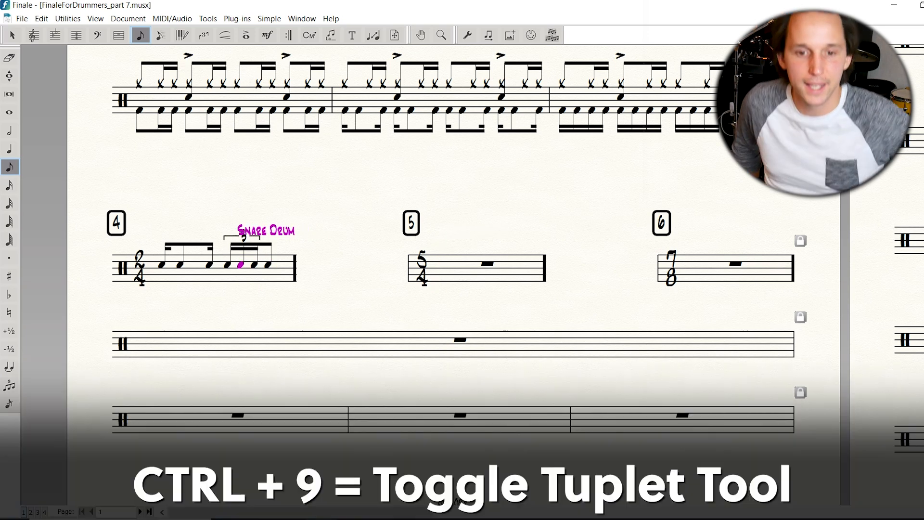
key("ctrl+9")
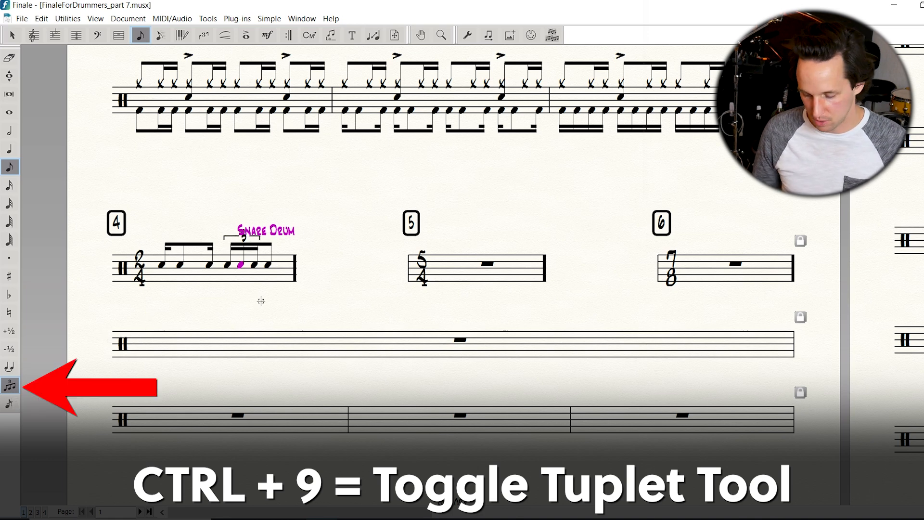
key("ctrl+9")
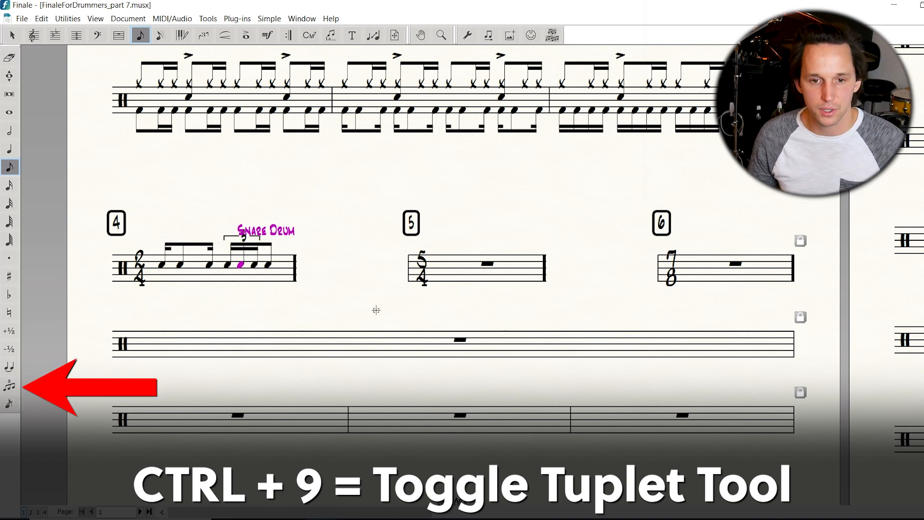
- Add accents to the first three notes and the last note of exercise 4
left_click(246, 35)
left_click(162, 264)
left_click(180, 264)
left_click(210, 264)
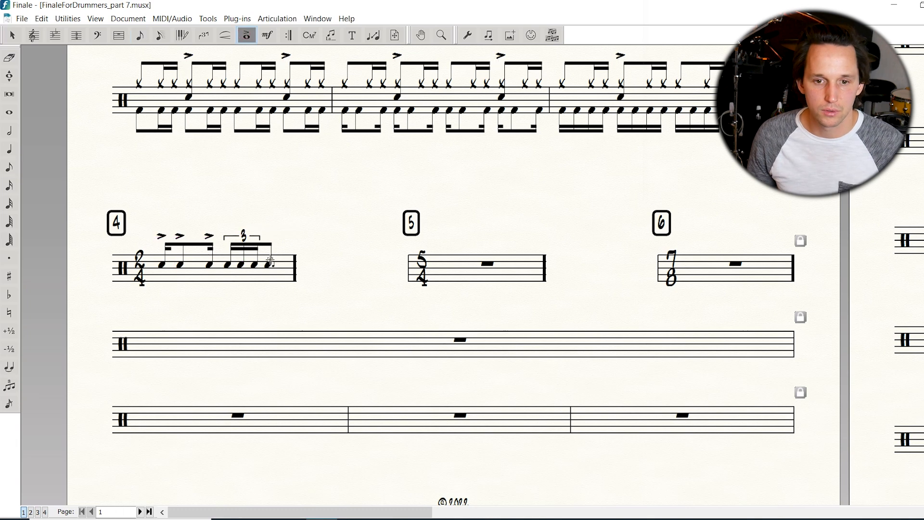
left_click(268, 264)
- Enter the sticking R L L R R L R as lyrics below the notes of exercise 4
left_click(331, 35)
left_click(159, 281)
type("R L ")
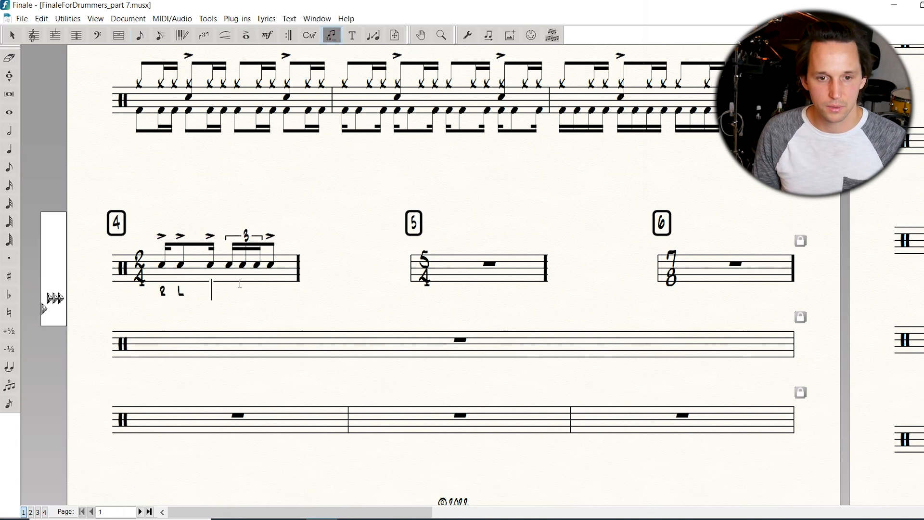
type("L R R L R")
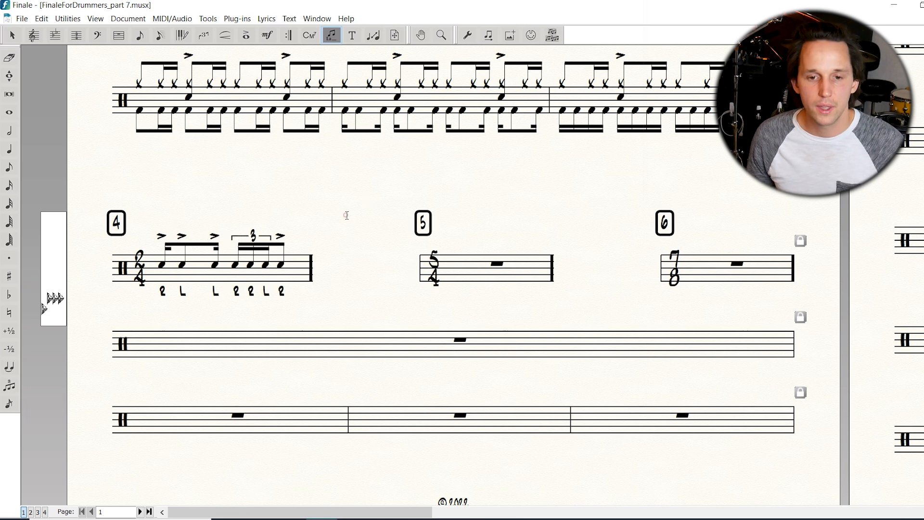
key("Escape")
- Enclose exercise 4's measure in forward and backward repeat barlines
scroll(347, 217, "down", 1)
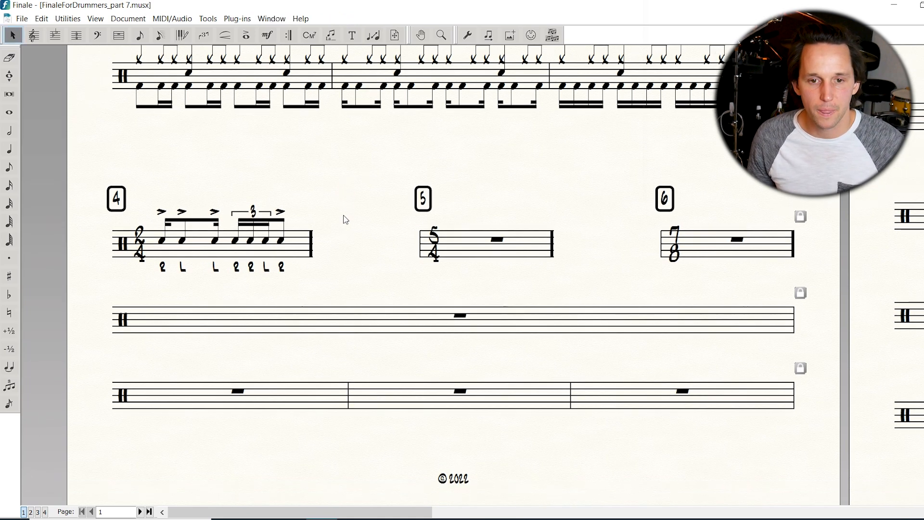
left_click(288, 35)
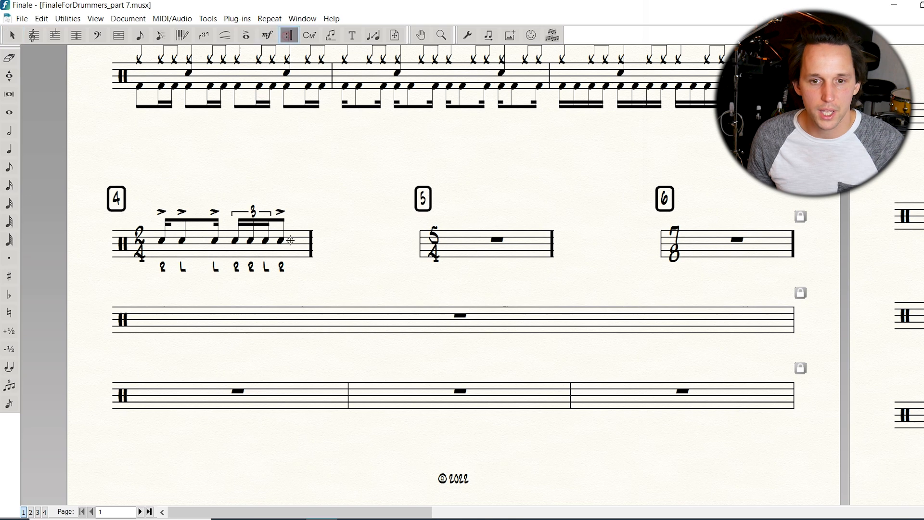
double_click(276, 236)
double_click(464, 172)
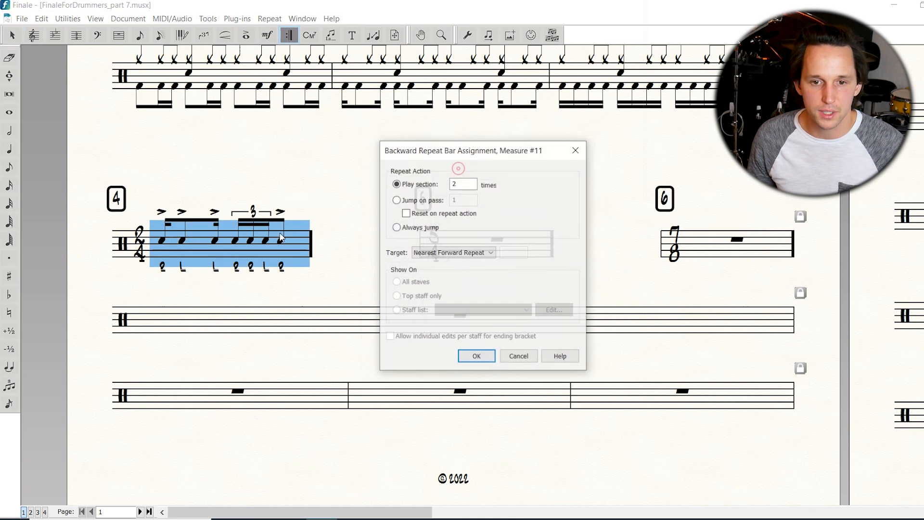
key("Return")
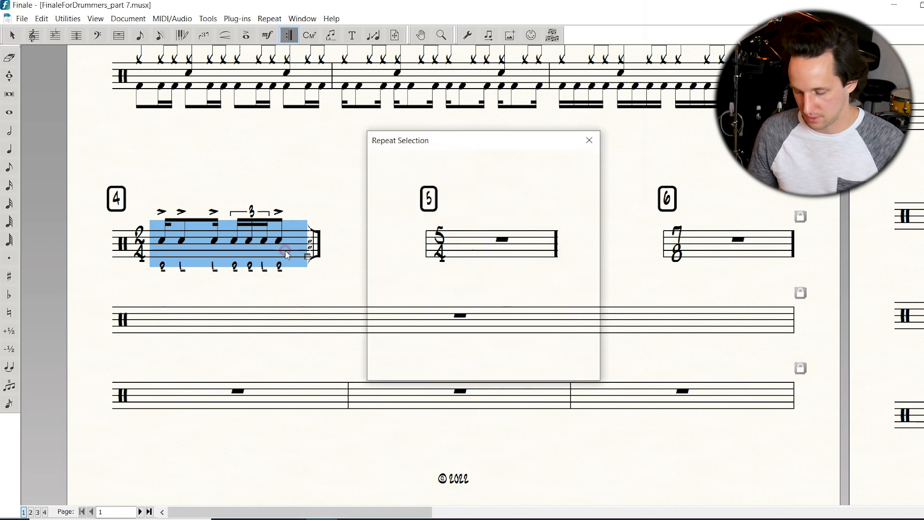
- Add the reversed sticking L R R L L R L as a second verse below exercise 4's first sticking line
left_click(328, 38)
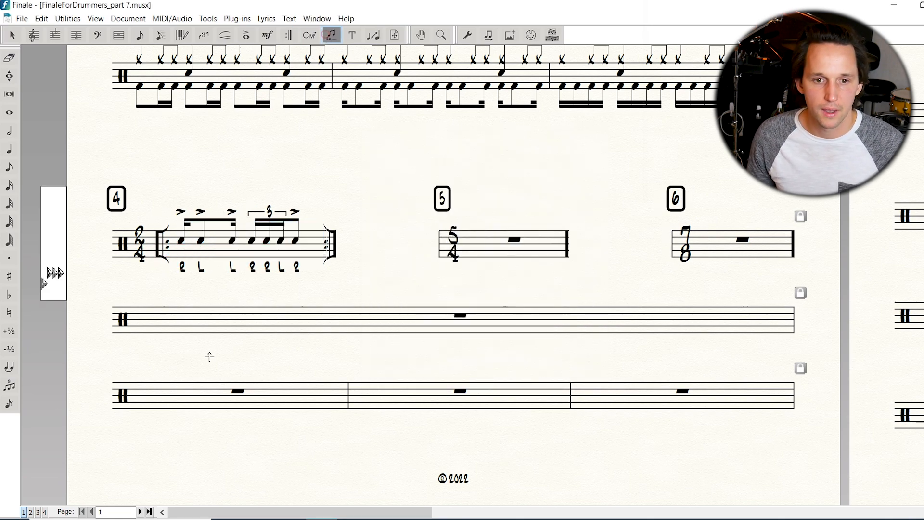
left_click(179, 265)
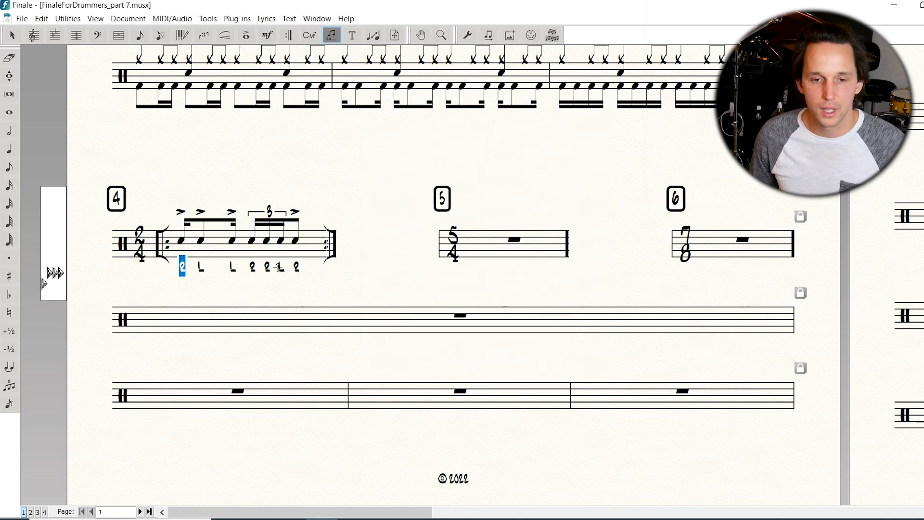
key("Down")
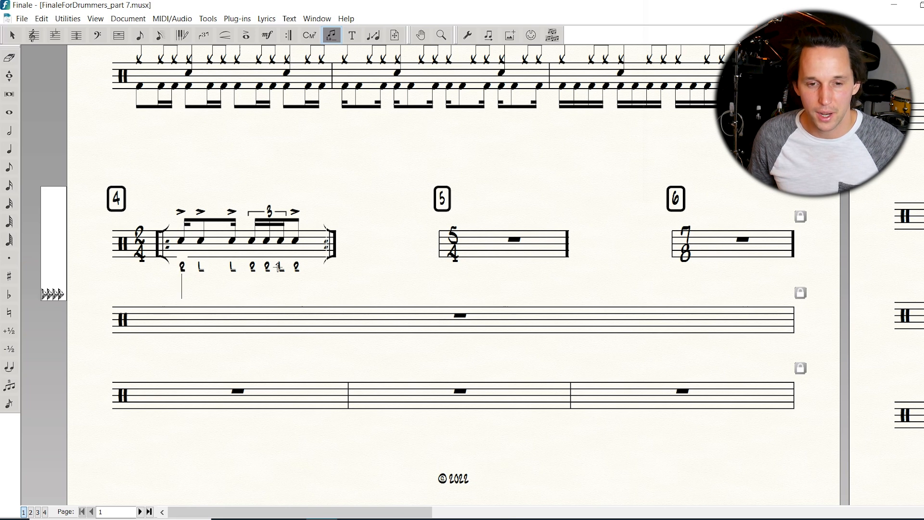
type("L R R L L R L")
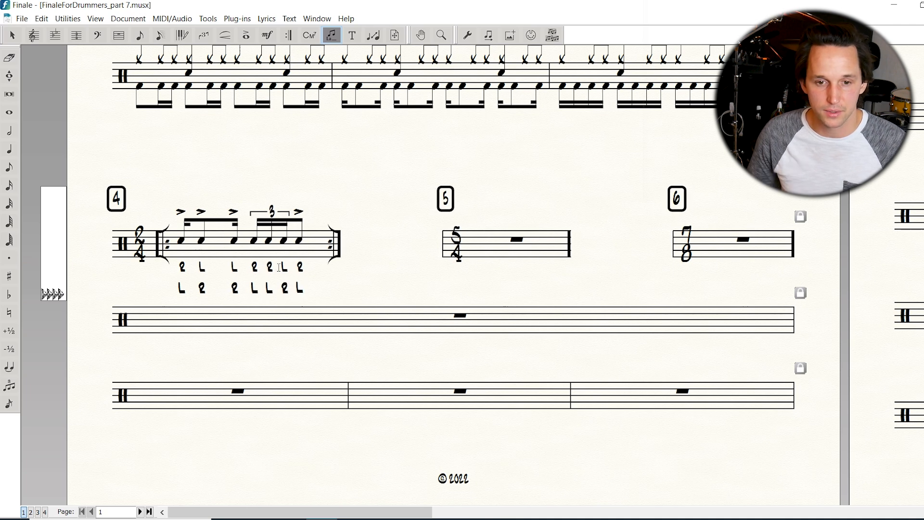
key("Up")
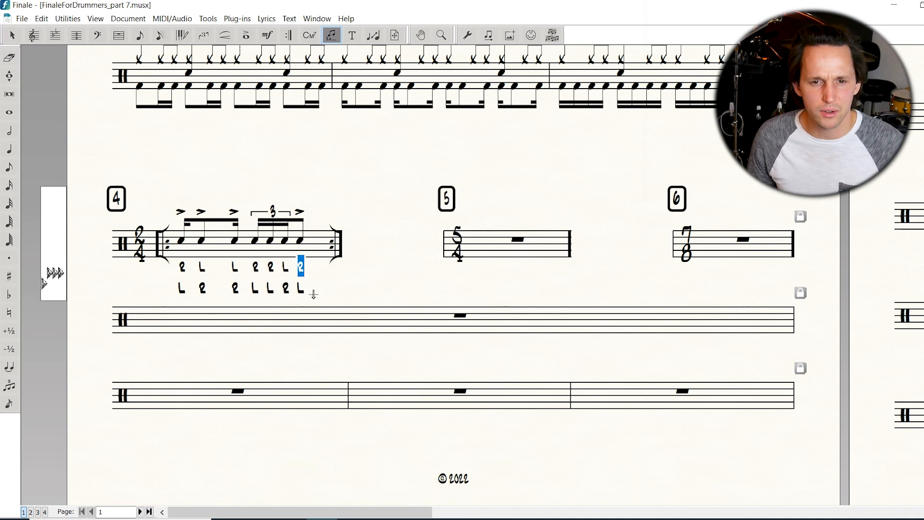
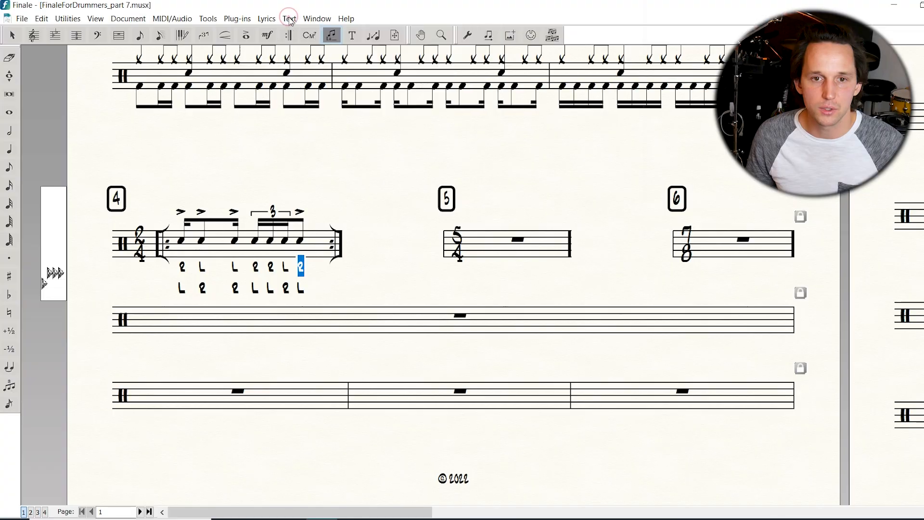
- Open the Lyrics window and move it where all of its text is visible
left_click(267, 19)
left_click(284, 33)
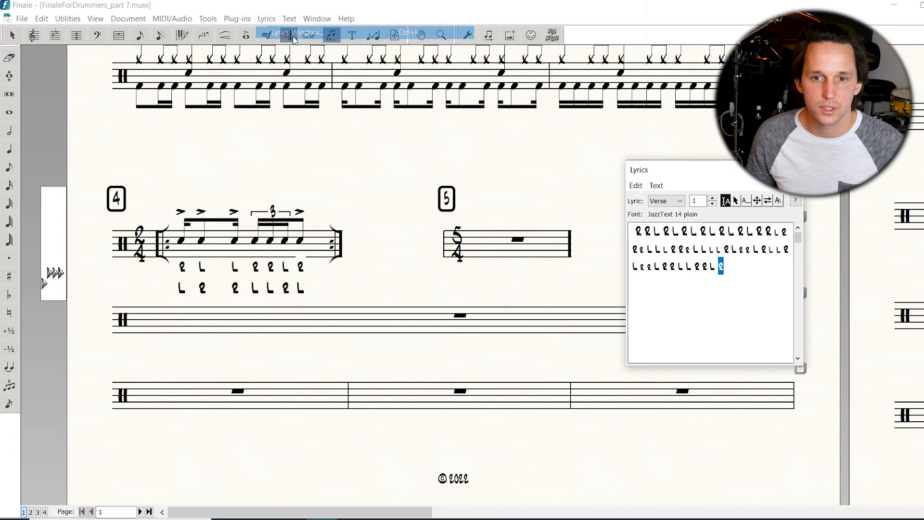
left_click_drag(699, 179, 583, 175)
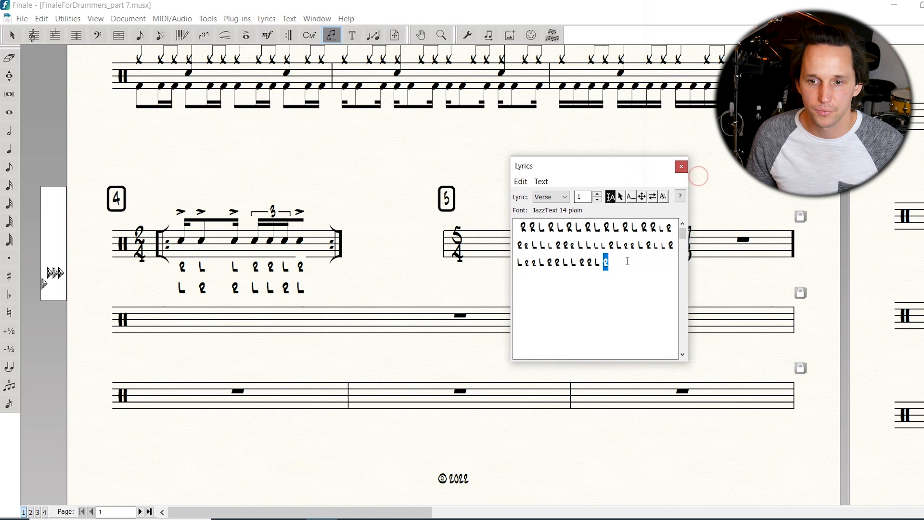
left_click_drag(625, 261, 487, 217)
left_click(541, 182)
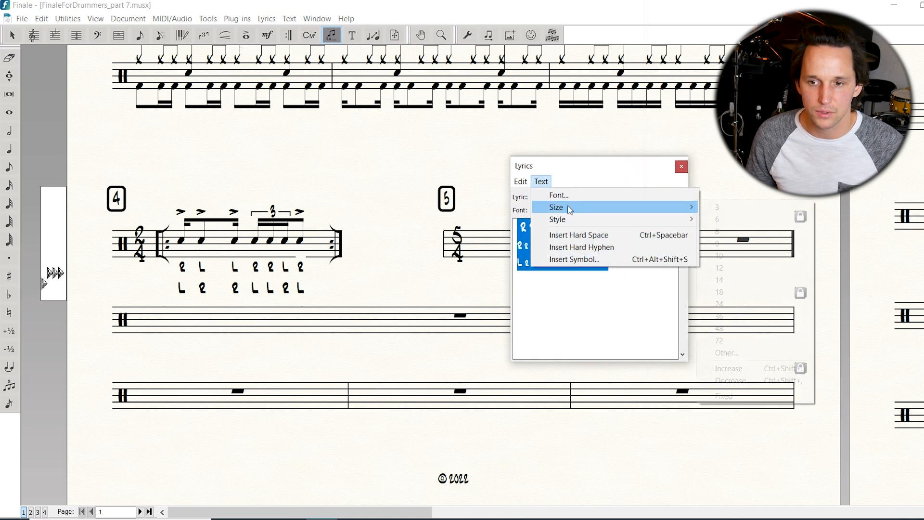
left_click(574, 338)
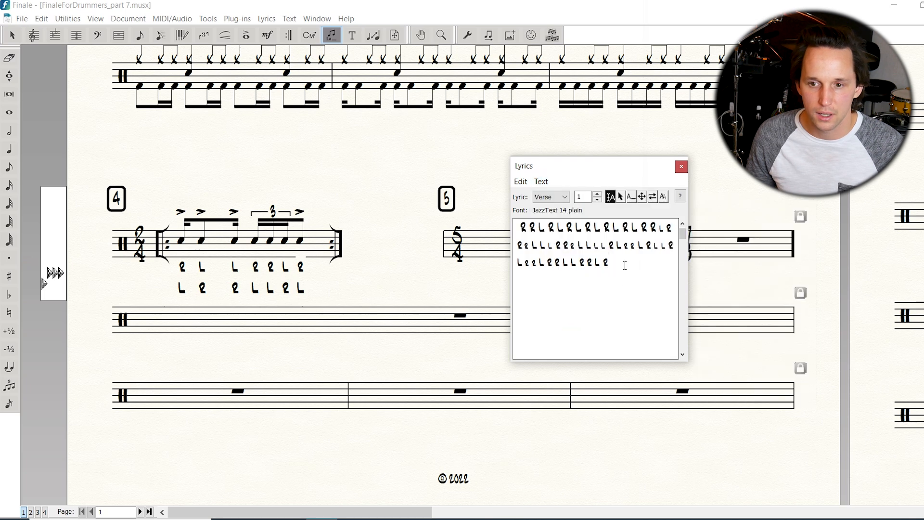
- Set the last line of the verse 1 lyrics to text size 14
left_click_drag(624, 265, 521, 262)
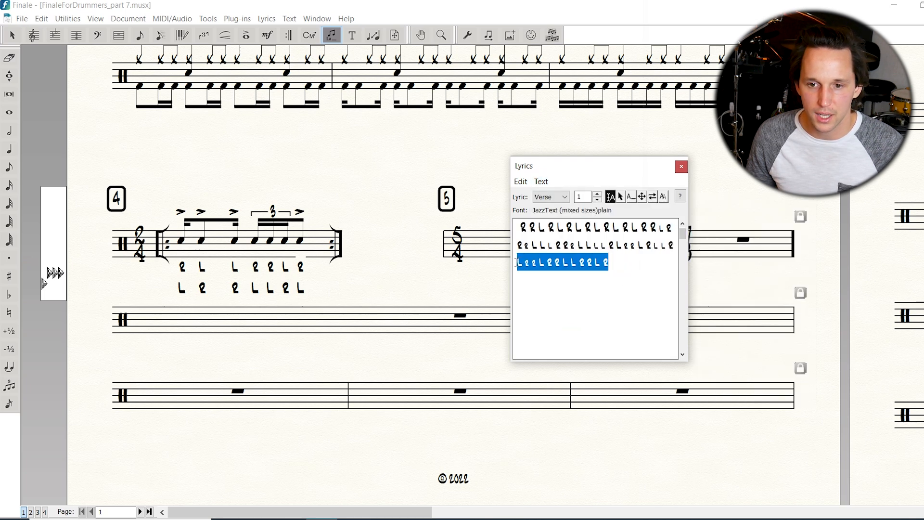
left_click(541, 181)
mouse_move(570, 208)
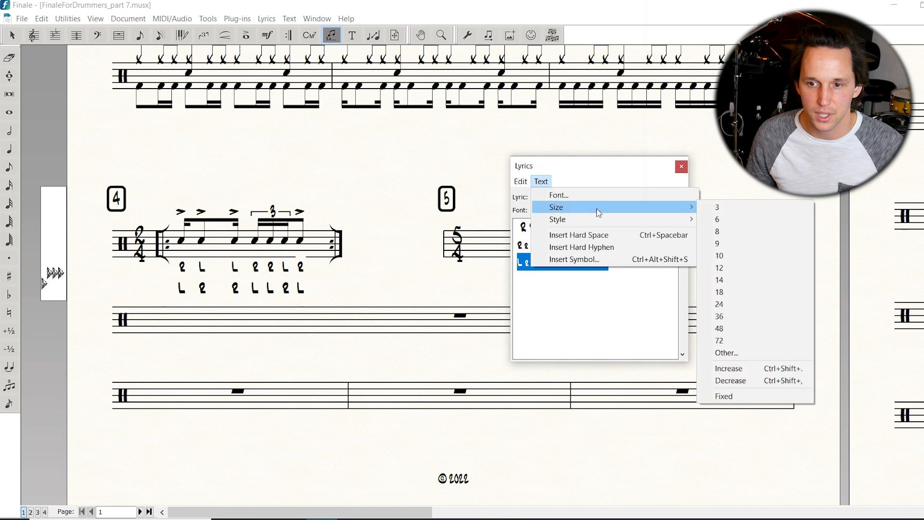
left_click(741, 279)
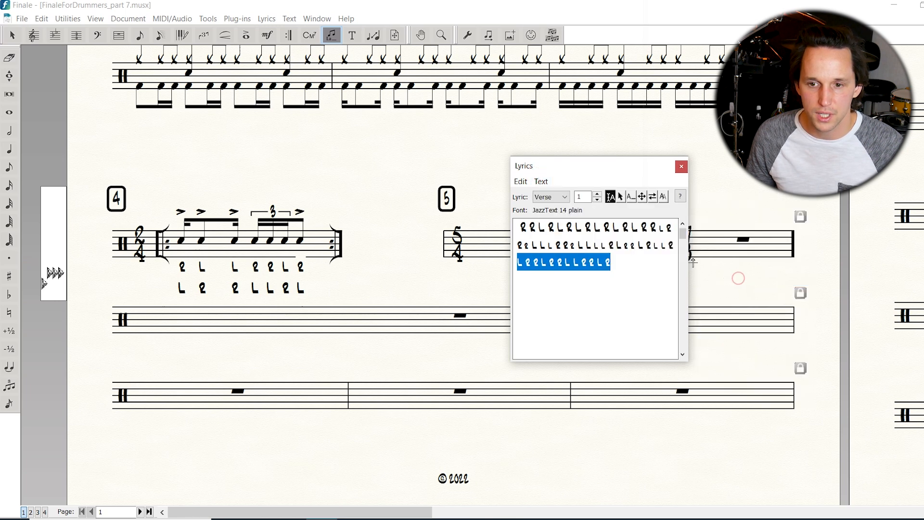
left_click(634, 314)
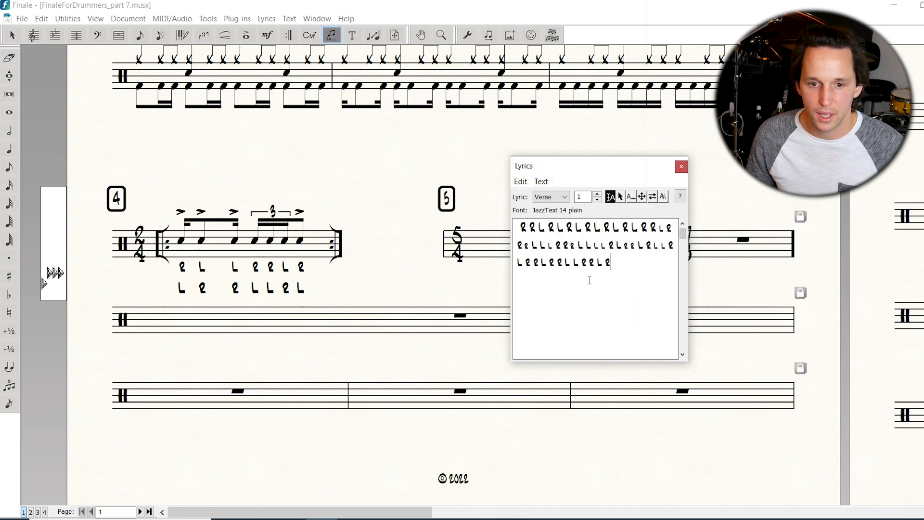
- Set all sticking letters of verse 2 to text size 14
left_click(596, 193)
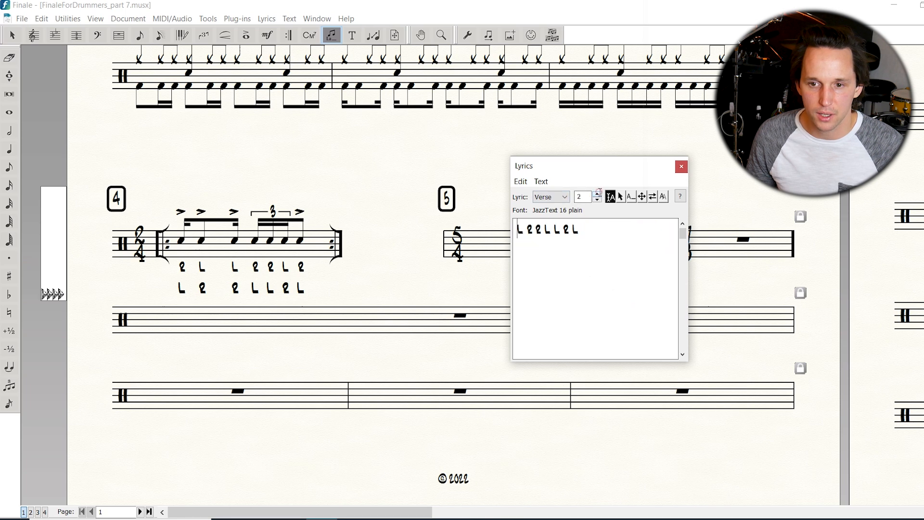
left_click_drag(587, 229, 472, 226)
left_click(541, 181)
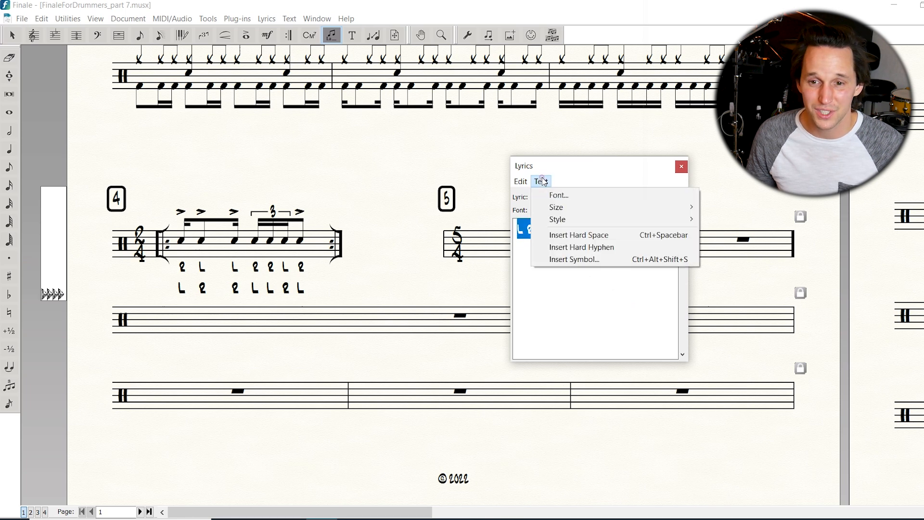
mouse_move(603, 211)
left_click(743, 279)
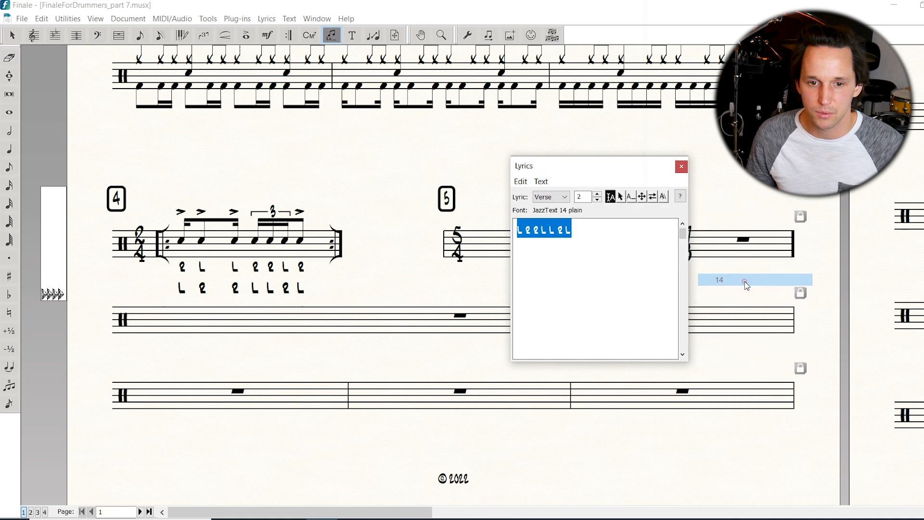
- Close the Lyrics window and raise the second sticking line so it sits closer beneath the first line under exercise 4
left_click(603, 257)
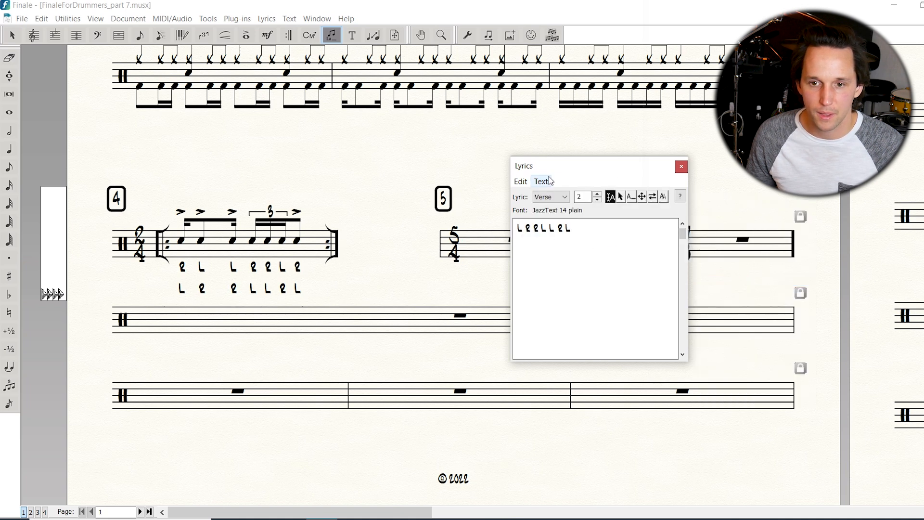
left_click(681, 166)
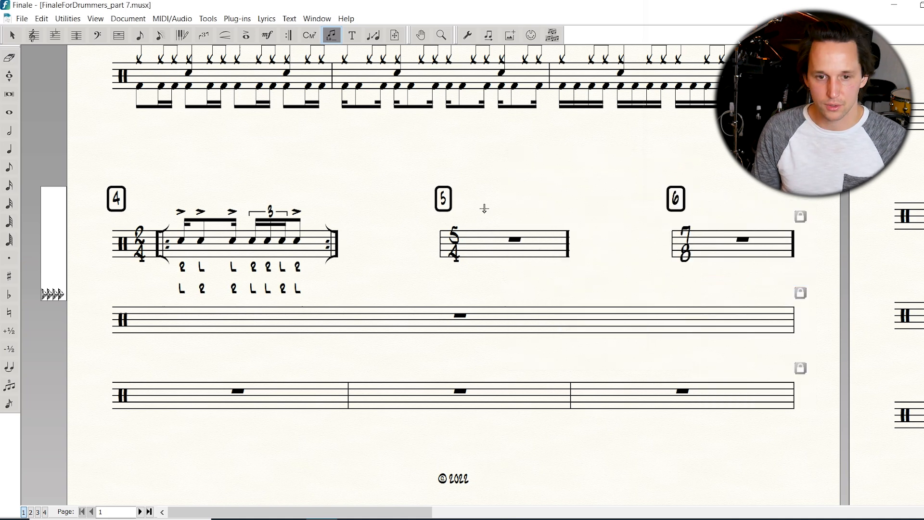
left_click(297, 288)
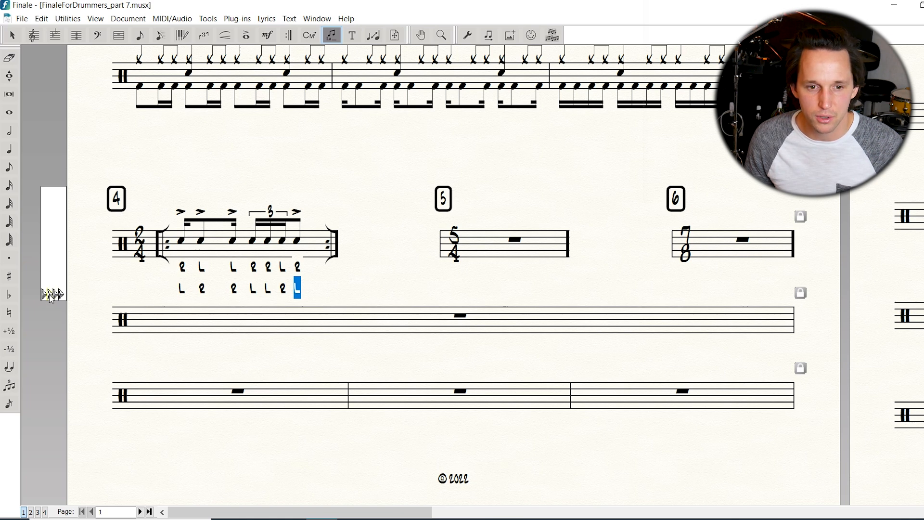
left_click_drag(48, 294, 48, 285)
key("Escape")
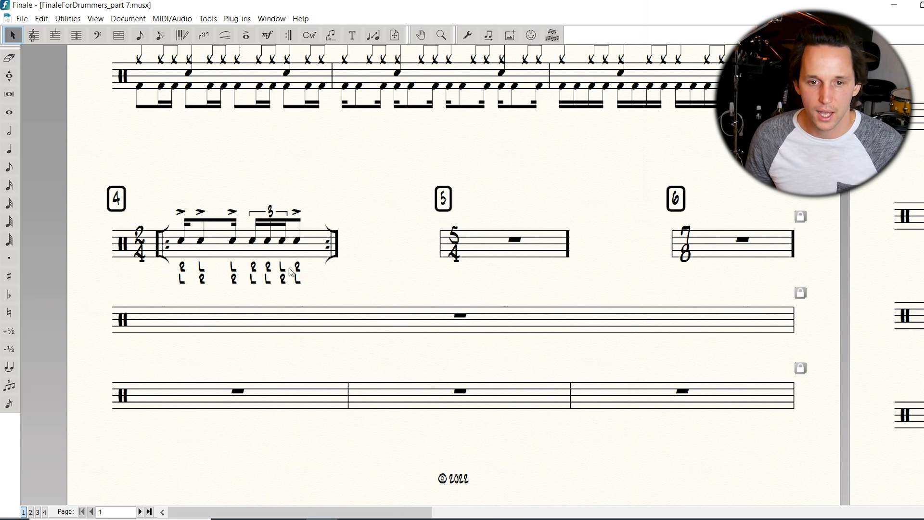
- Start a new expression at the end of exercise 4 and duplicate the "Solo" technique text
left_click(266, 37)
double_click(112, 204)
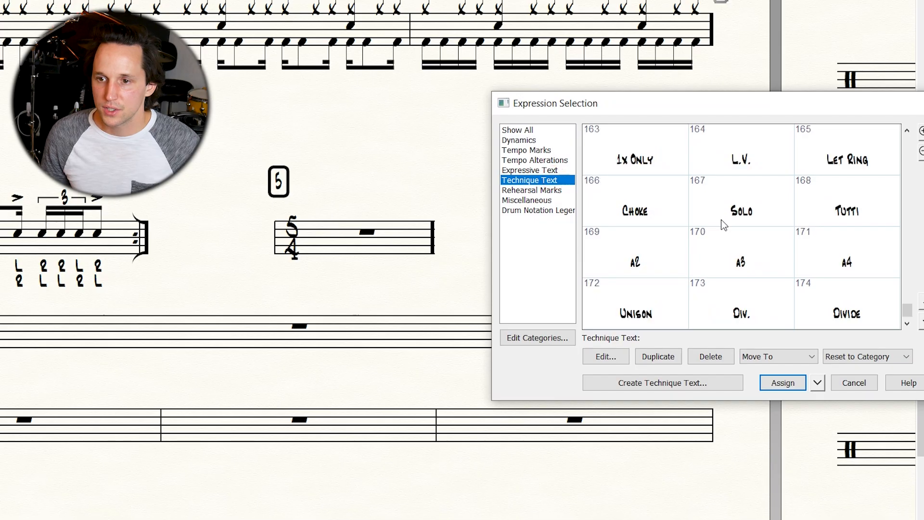
left_click(722, 223)
left_click(657, 356)
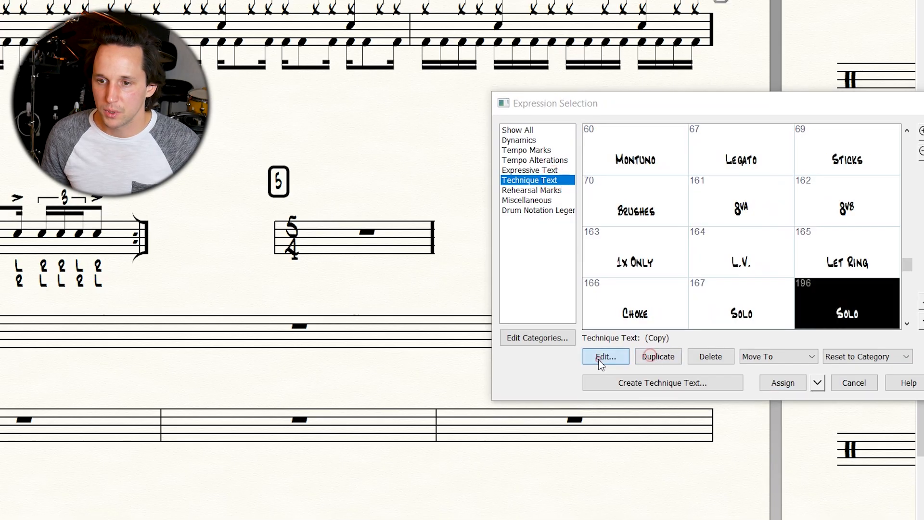
- Change the copied expression's text to "(Reverse sticking on repeat)", split over two lines with the second line indented
left_click(599, 357)
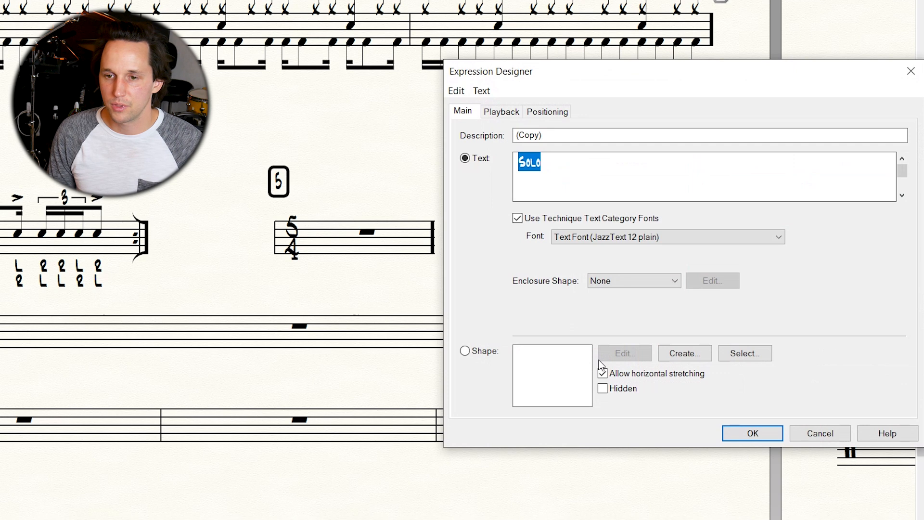
type("(Reverse sticking")
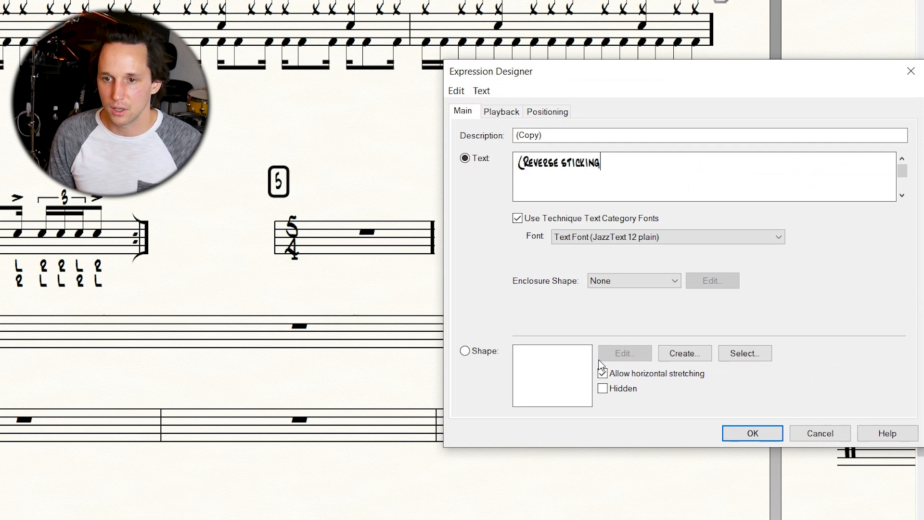
key("Return")
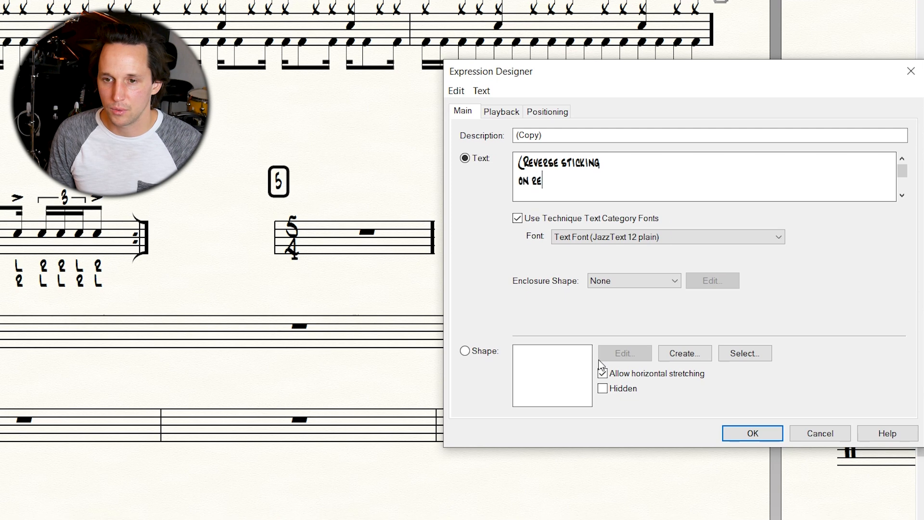
key("Home")
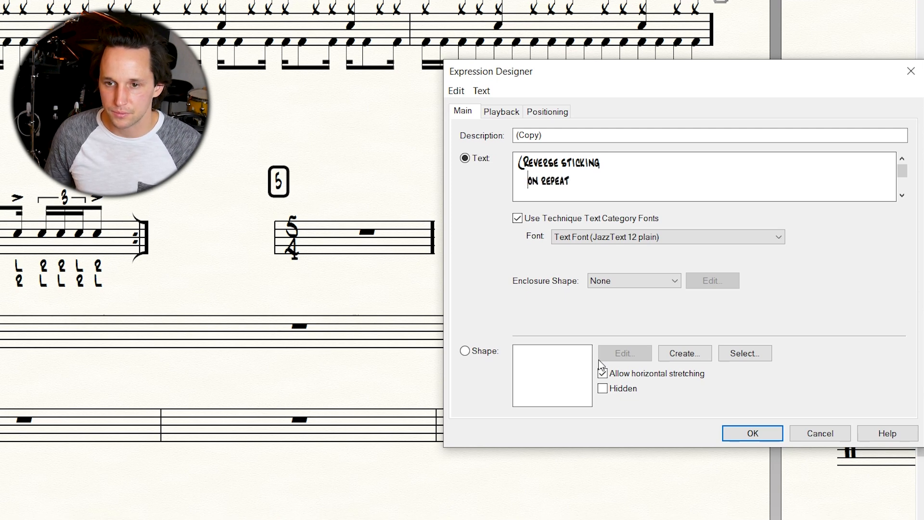
type(")")
- Override the category font for the whole expression text, set it to size 10, and assign it to exercise 4
key("ctrl+a")
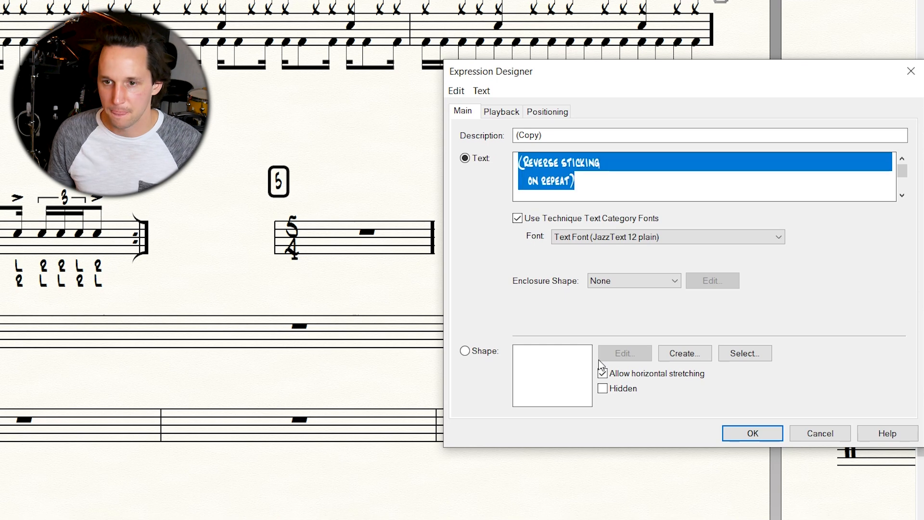
left_click(607, 219)
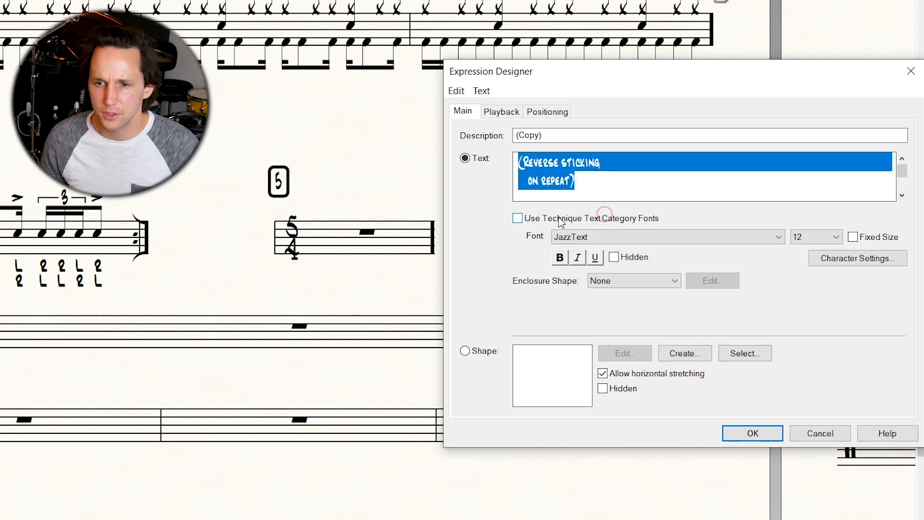
left_click(808, 237)
left_click(810, 287)
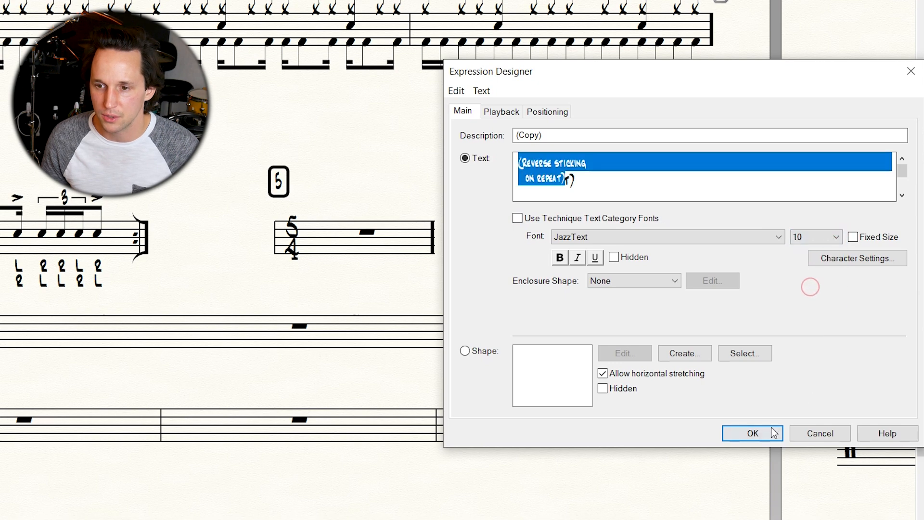
left_click(774, 433)
left_click(784, 387)
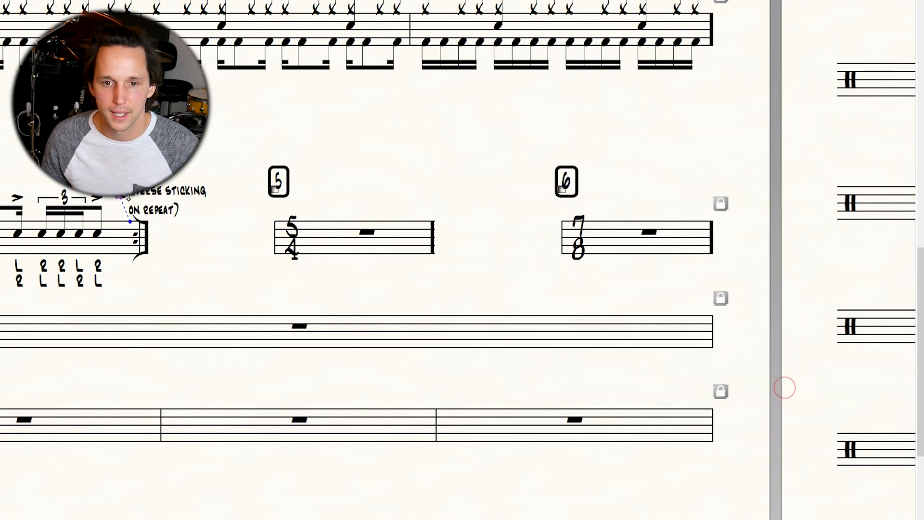
- Choose a smaller font size for the "(Reverse sticking on repeat)" expression and assign it again
double_click(566, 182)
left_click(594, 357)
left_click(816, 238)
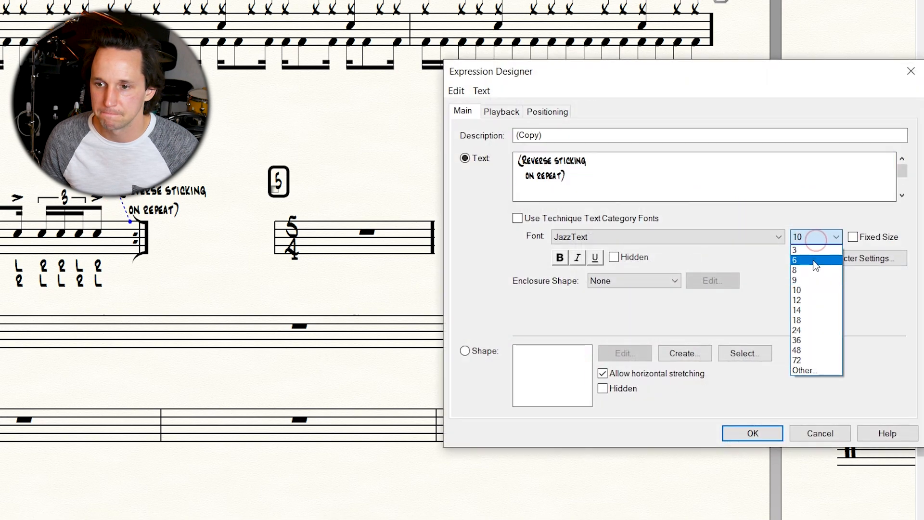
left_click(812, 261)
left_click(775, 432)
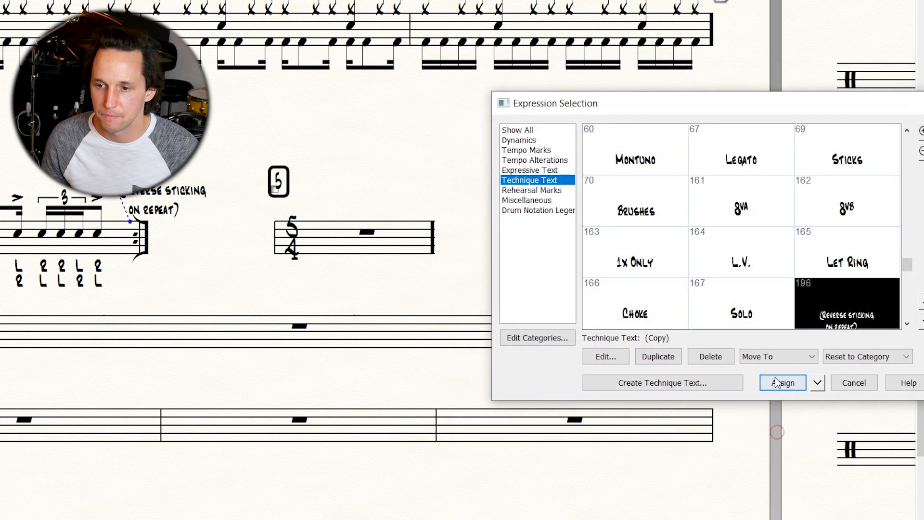
left_click(782, 382)
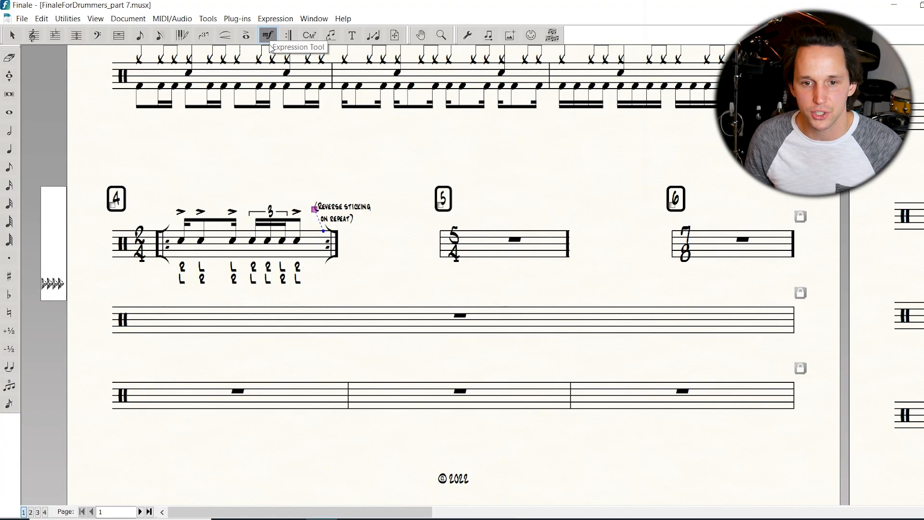
- Try to copy exercise 4's measure into exercise 5, then undo the paste and clear the selection
left_click(119, 35)
left_click(341, 256)
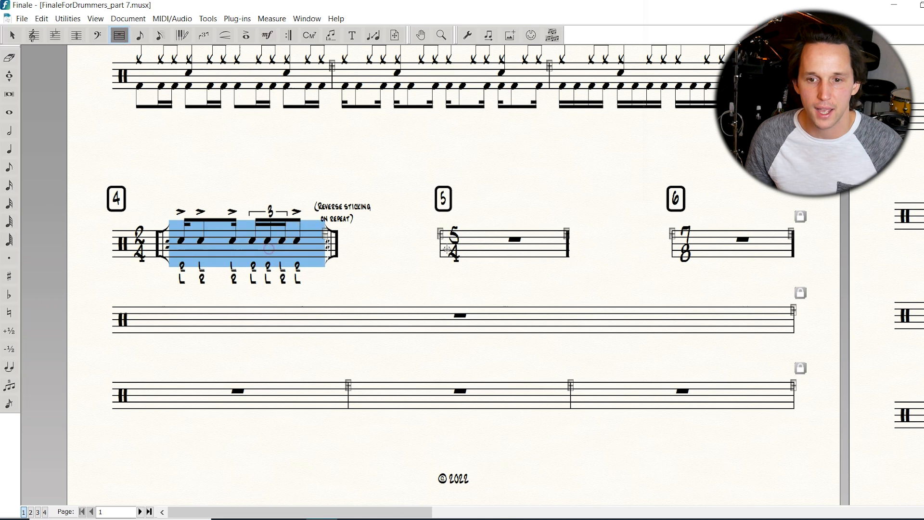
left_click_drag(342, 256, 514, 243)
key("ctrl+z")
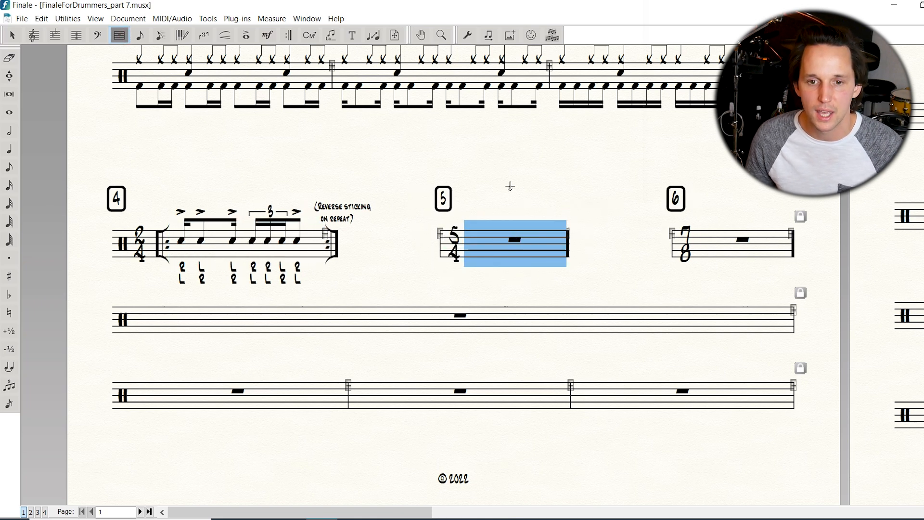
left_click(510, 186)
left_click(500, 254)
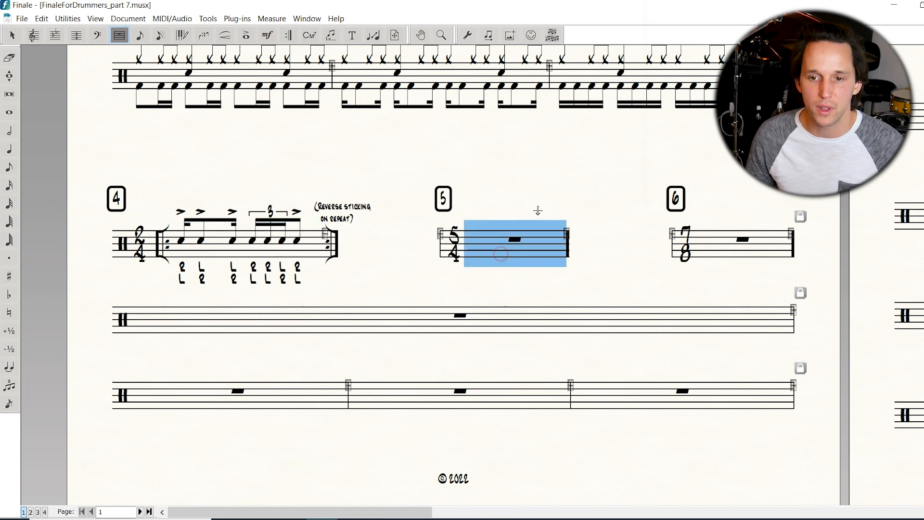
key("ctrl+v")
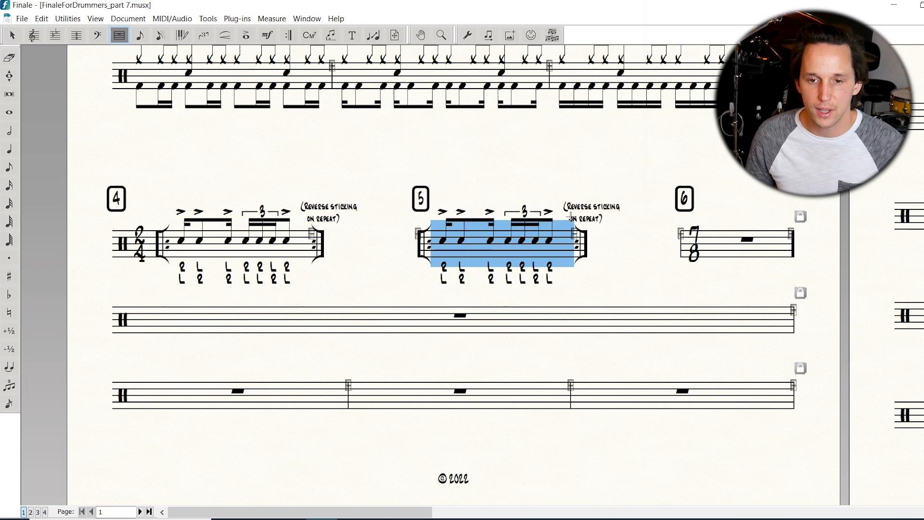
key("ctrl+z")
left_click(563, 160)
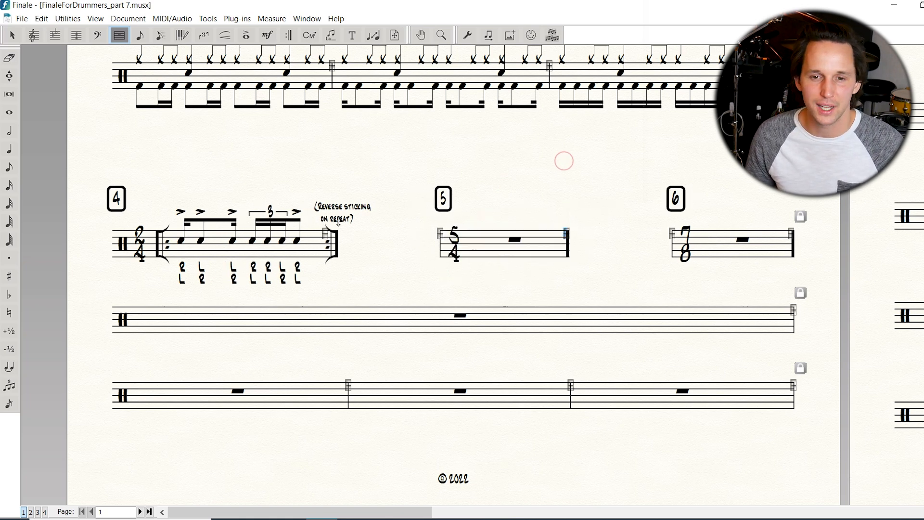
- Move the "(Reverse sticking on repeat)" expression below the staff, right beside exercise 4's two sticking lines
left_click(267, 35)
left_click_drag(315, 209, 318, 271)
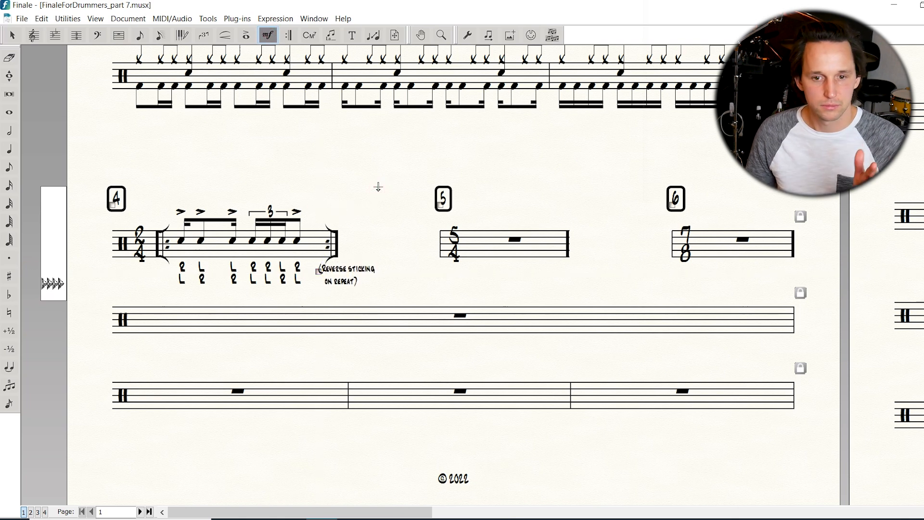
- Fill exercise 5 with ride bell notes: an eighth plus two sixteenths on beats 1, 3 and 5, two eighths on beats 2 and 4
left_click(140, 35)
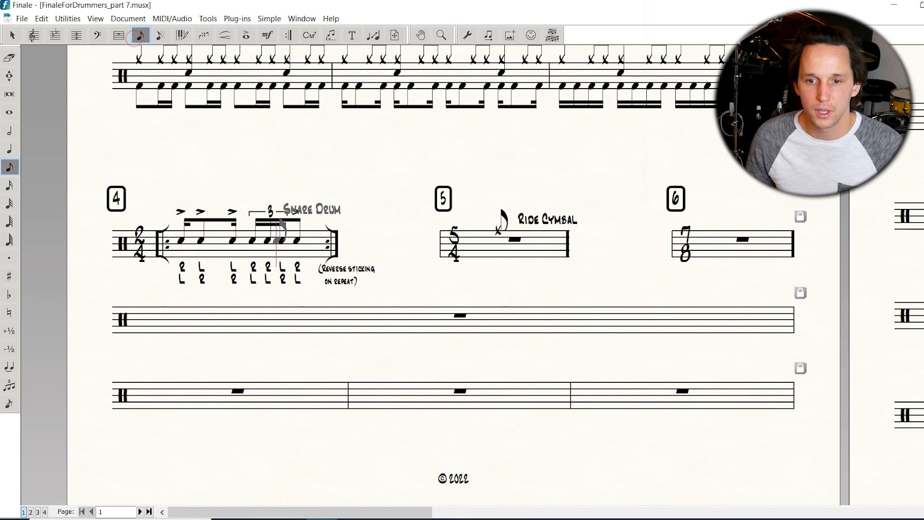
key("alt+3")
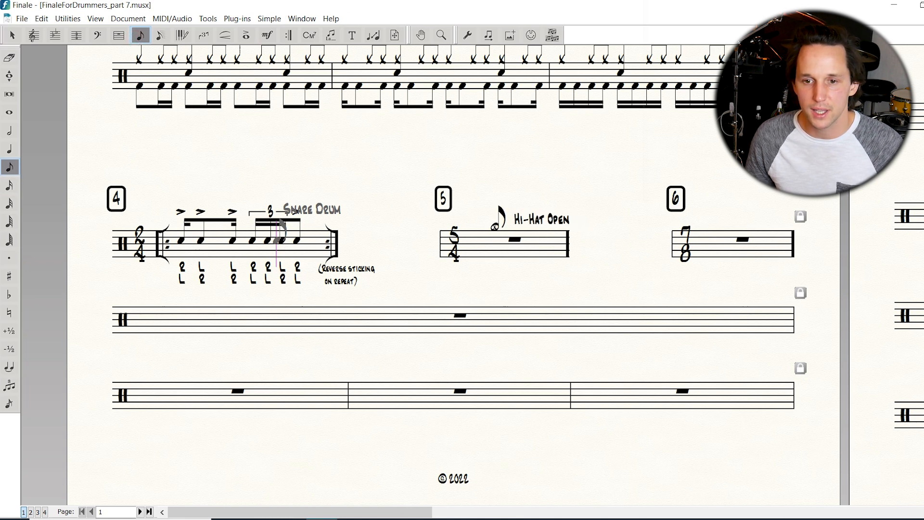
left_click(492, 230)
key("4")
key("Up")
key("Up")
key("Up")
key("Up")
key("Return")
key("Return")
key("5")
key("Return")
key("Return")
key("Return")
key("3")
key("Return")
key("Return")
key("4")
key("Return")
key("Return")
key("Return")
key("3")
key("Return")
key("Return")
- Add a kick drum note on beat 1 and a snare drum note on beat 2 of exercise 5
left_click(420, 256)
key("Up")
key("Up")
key("Up")
key("Up")
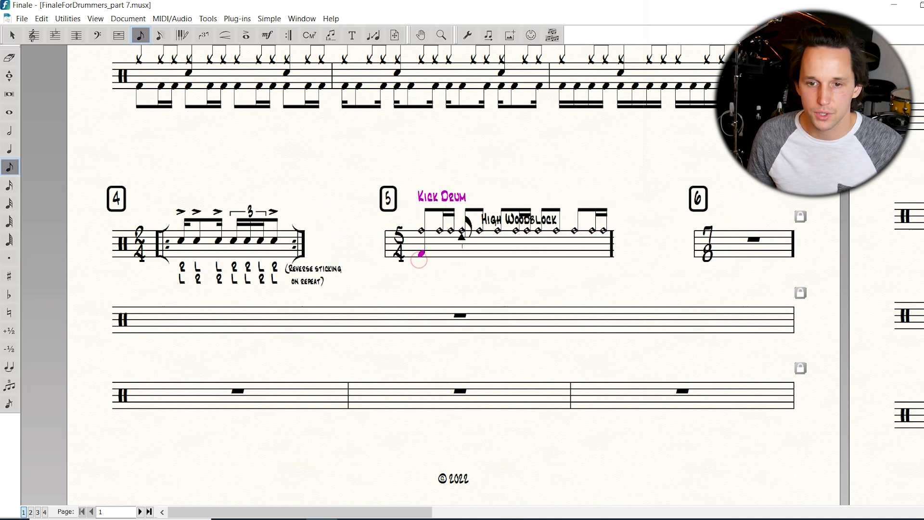
left_click(462, 240)
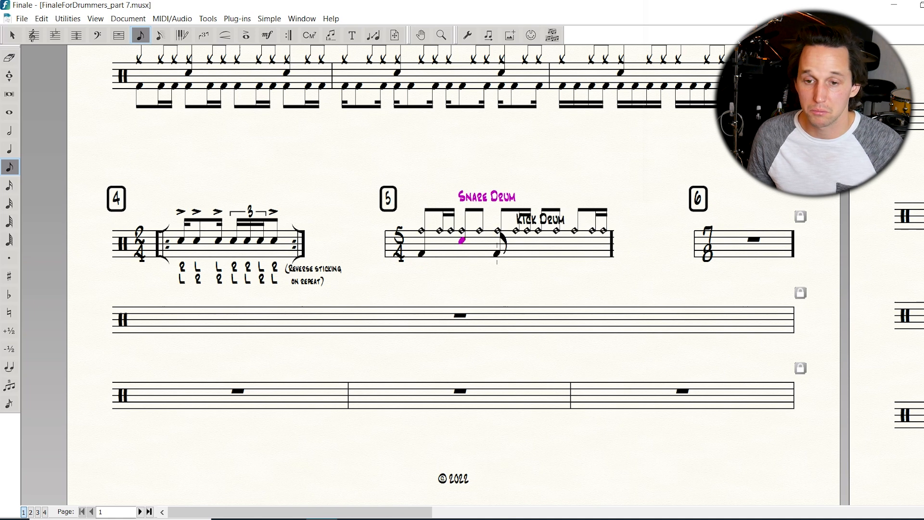
- Add a sixteenth-note kick drum on beat 3 of exercise 5 and clear the stray drum note just after it
key("3")
left_click(498, 257)
left_click(497, 258)
left_click(504, 259)
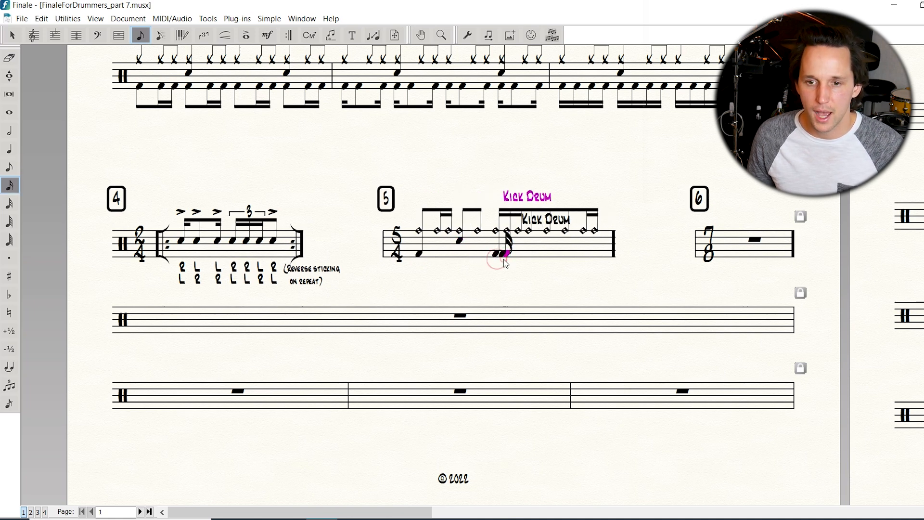
key("Up")
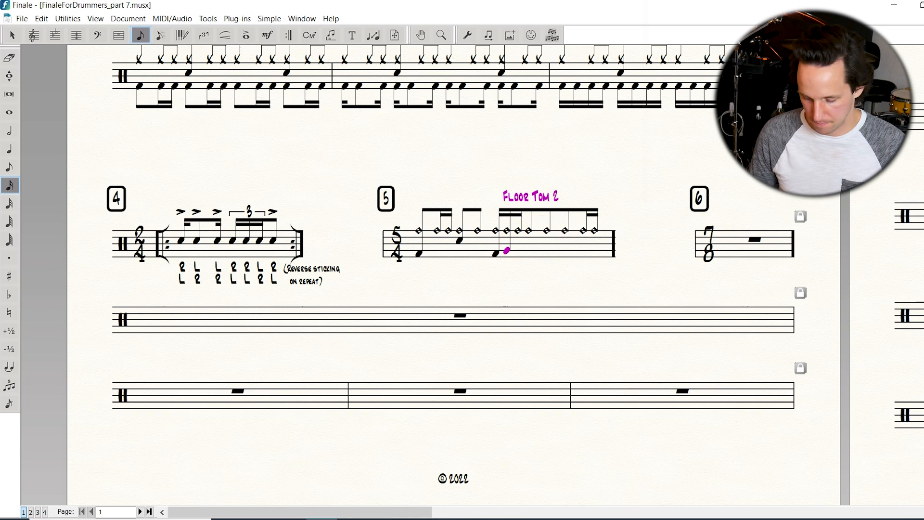
key("ctrl+1")
key("Left")
key("Delete")
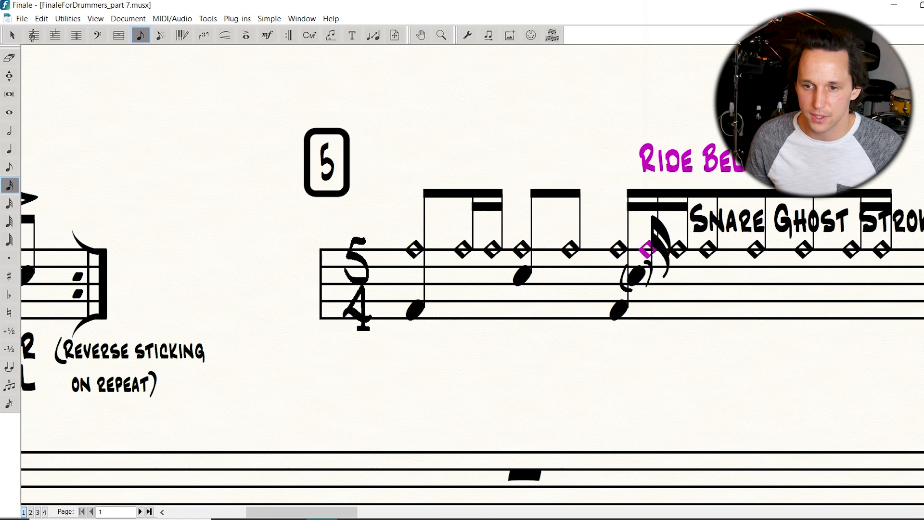
- Place a kick drum without ride bell on the second sixteenth of beat 3 in exercise 5
key("ctrl+equal")
key("ctrl+equal")
scroll(749, 351, "right", 8)
scroll(673, 366, "down", 2)
scroll(600, 380, "down", 1)
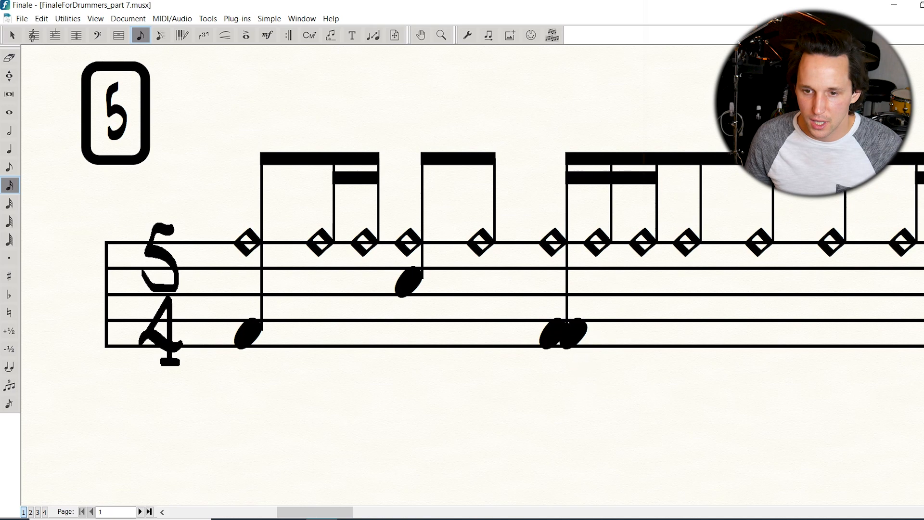
left_click(572, 356)
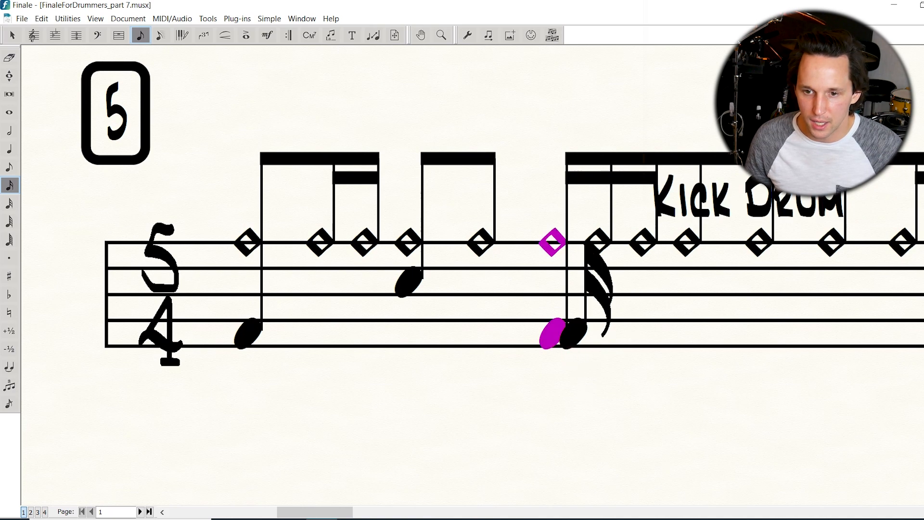
left_click(576, 355)
key("ctrl+minus")
key("ctrl+minus")
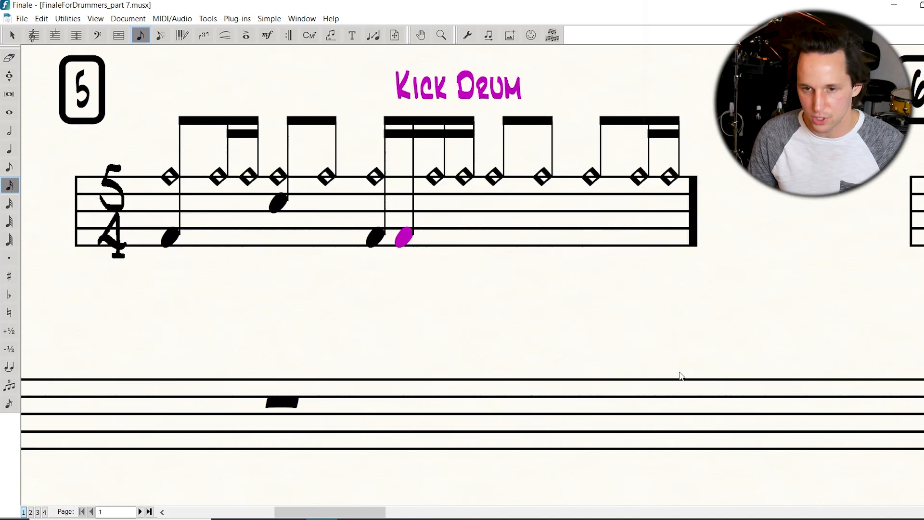
scroll(697, 243, "up", 3)
scroll(699, 245, "left", 5)
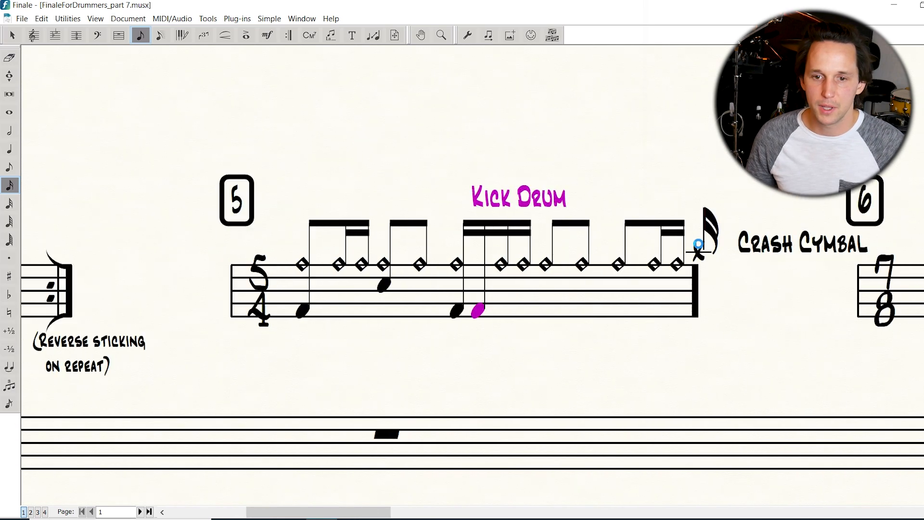
scroll(712, 260, "down", 1)
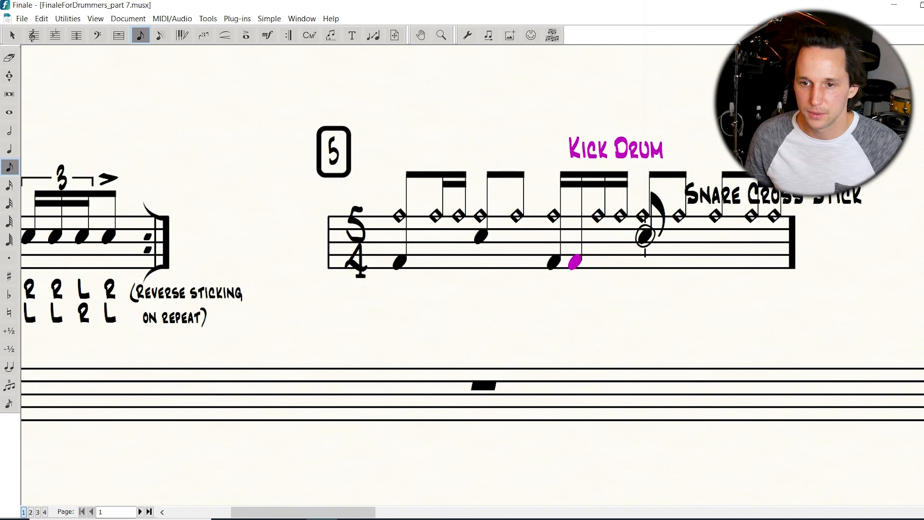
- Add snare drum notes on beats 4 and 5 of exercise 5, with kick drum notes halfway through both beats
left_click(643, 236)
left_click(679, 262)
key("4")
left_click(715, 236)
left_click(752, 261)
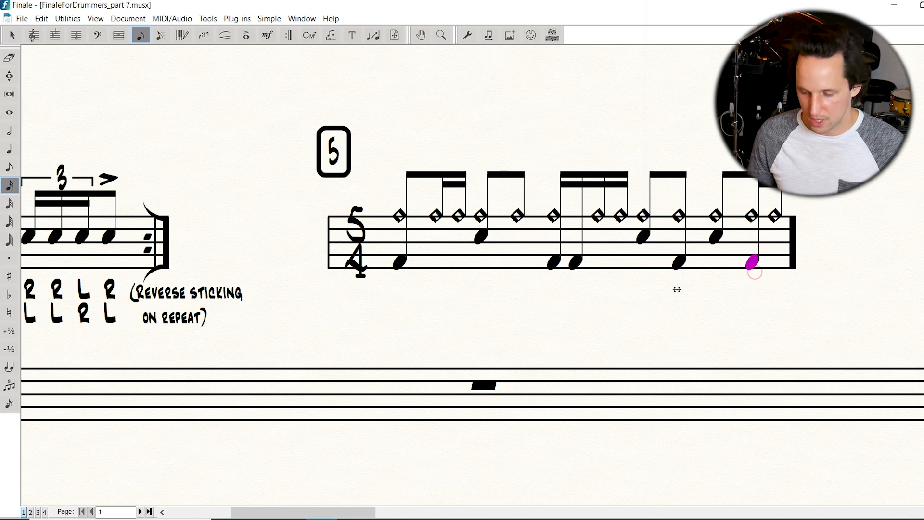
- Add accents to the snare drum notes on beats 2, 4 and 5 of exercise 5 and nudge them slightly right together
key("ctrl+minus")
scroll(664, 200, "up", 3)
scroll(664, 199, "left", 3)
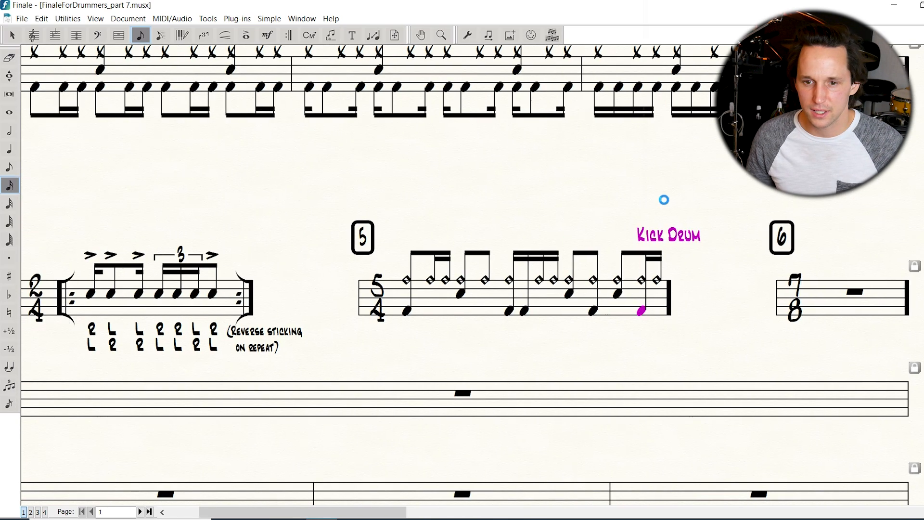
scroll(663, 199, "down", 2)
scroll(481, 130, "left", 1)
scroll(526, 132, "right", 3)
scroll(550, 161, "up", 1)
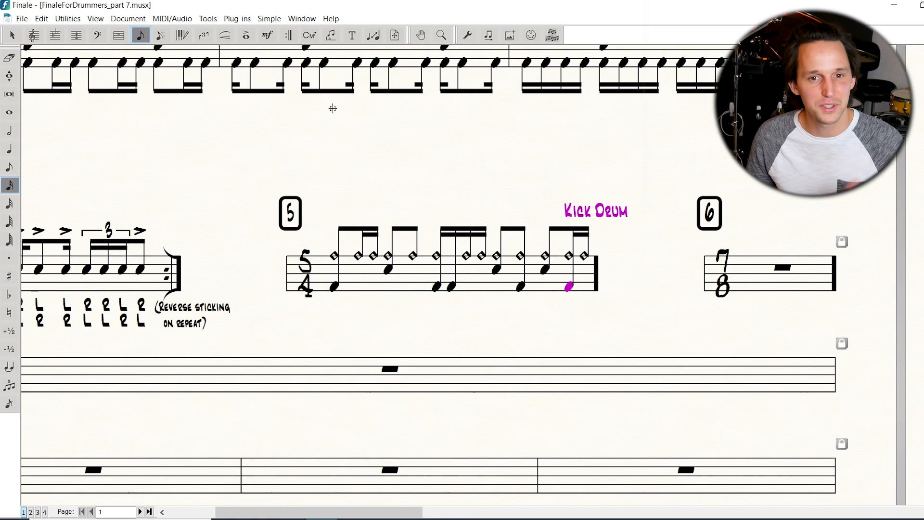
left_click(245, 36)
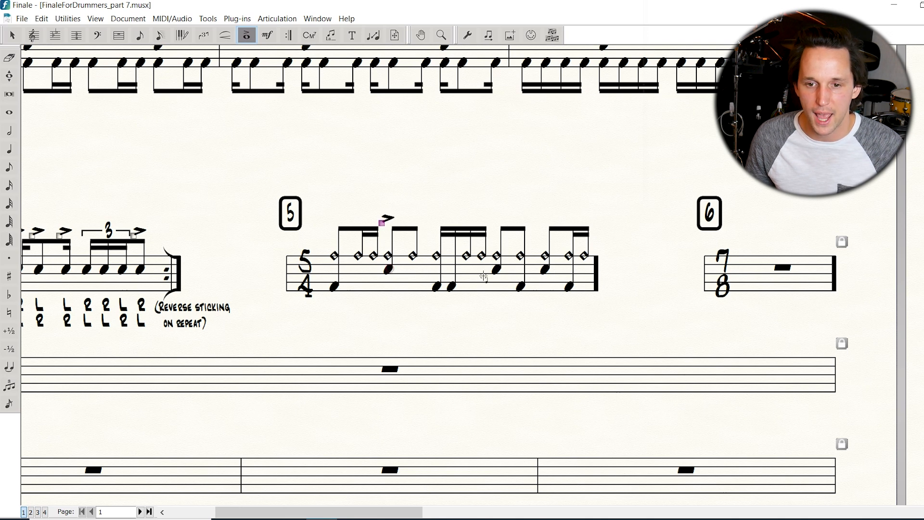
left_click(498, 267)
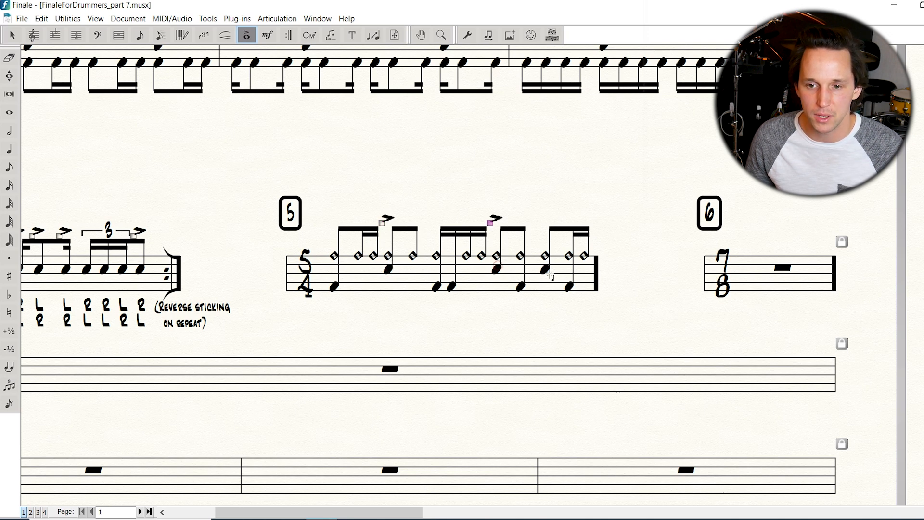
left_click_drag(392, 205, 583, 250)
mouse_move(538, 222)
left_mouse_down()
mouse_move(543, 288)
mouse_move(540, 180)
mouse_move(541, 298)
mouse_move(542, 190)
mouse_move(542, 296)
mouse_move(542, 205)
mouse_move(539, 294)
mouse_move(542, 206)
mouse_move(542, 216)
left_mouse_up()
- Examine the positioning options in the accent's articulation definition
right_click(388, 222)
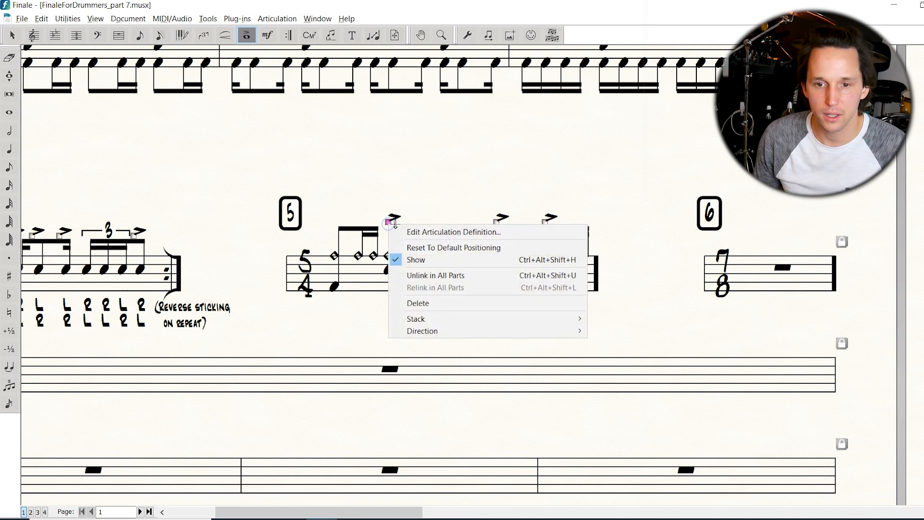
left_click(414, 231)
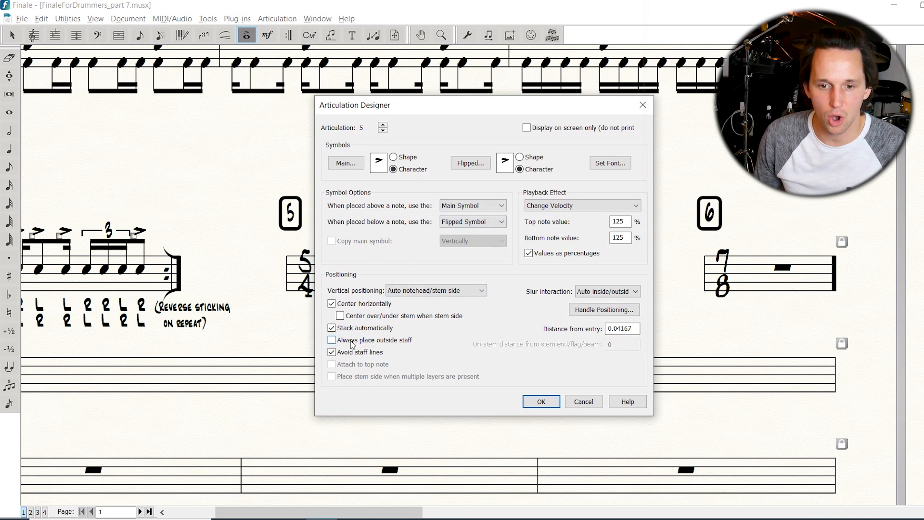
left_click(541, 401)
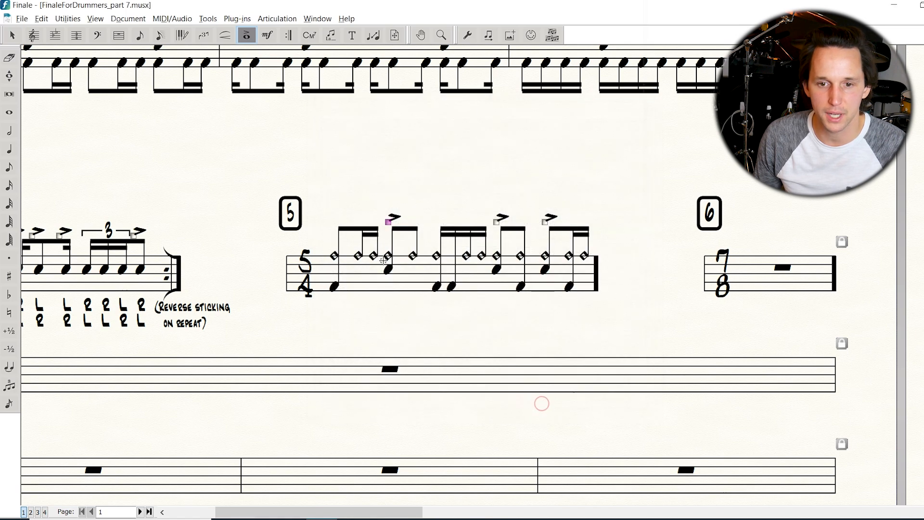
- Move the three accents of exercise 5 together to just below their snare drum noteheads
left_click_drag(375, 187, 619, 256)
key("Escape")
left_click_drag(369, 193, 586, 246)
left_click_drag(549, 219, 538, 281)
key("Escape")
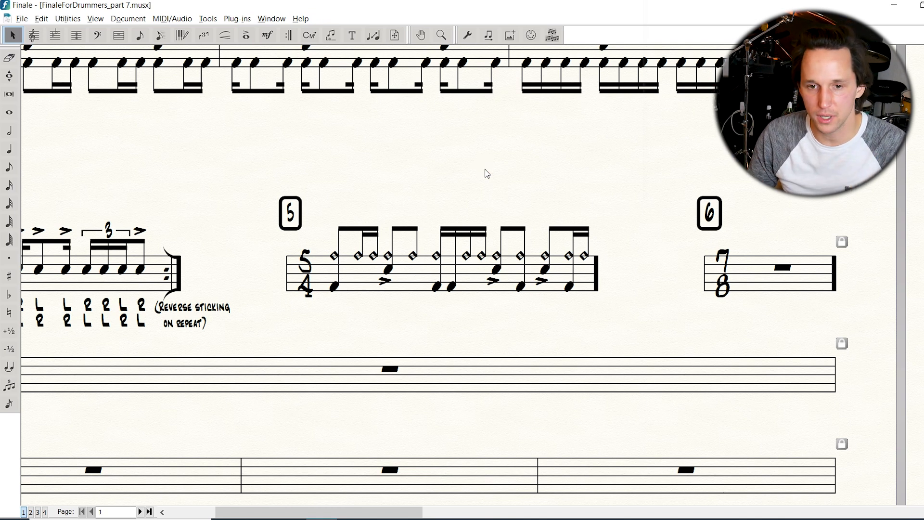
- Enter nine sixteenth notes in the 7/8 exercise 6: two snares, two kicks, three snares, two kicks
left_click(140, 35)
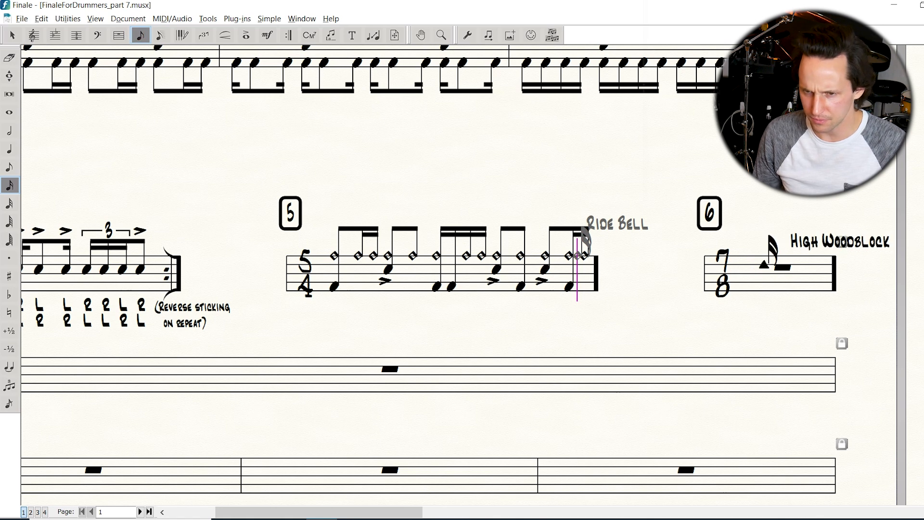
left_click(766, 274)
left_click(765, 269)
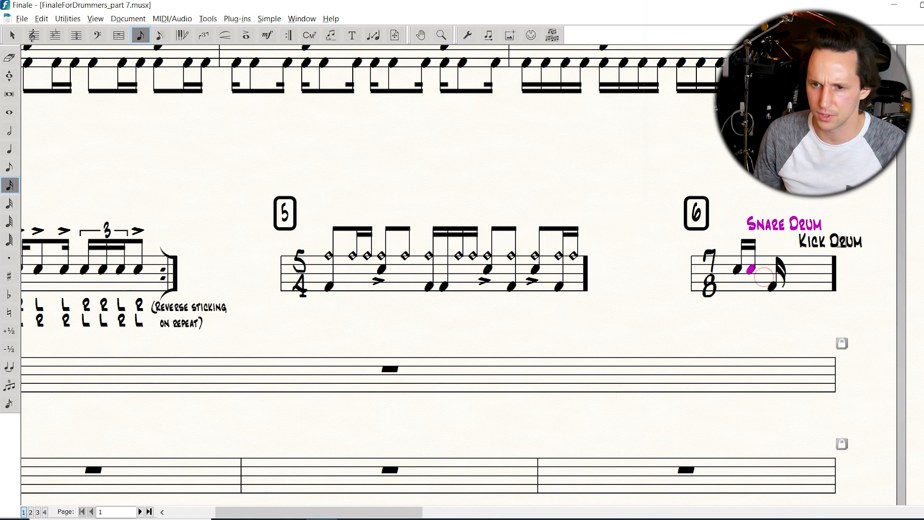
left_click(773, 286)
left_click(775, 286)
left_click(791, 269)
left_click(795, 269)
left_click(799, 270)
left_click(803, 286)
left_click(807, 286)
- Complete exercise 6 with five more sixteenth notes: three snare drums followed by two kick drums
left_click(809, 270)
left_click(809, 269)
left_click(811, 270)
key("Down")
key("Down")
key("Escape")
key("Return")
key("BackSpace")
key("c")
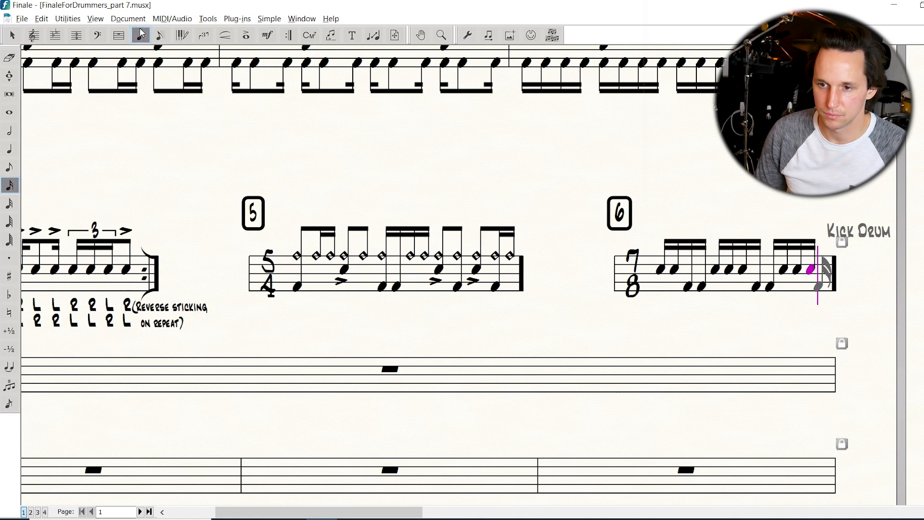
key("f")
key("Escape")
left_click(816, 269)
key("Down")
key("Down")
key("Right")
key("Right")
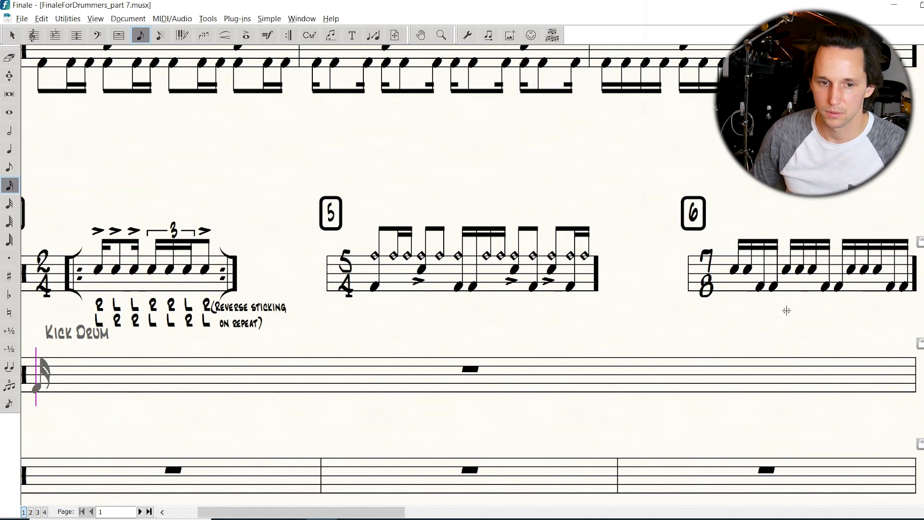
key("Escape")
key("Escape")
- Rebeam exercise 6 so the sixteenths group as 4+5+5, breaking before the tenth note and joining the ninth to the preceding group
scroll(799, 274, "left", 1)
scroll(711, 244, "up", 1)
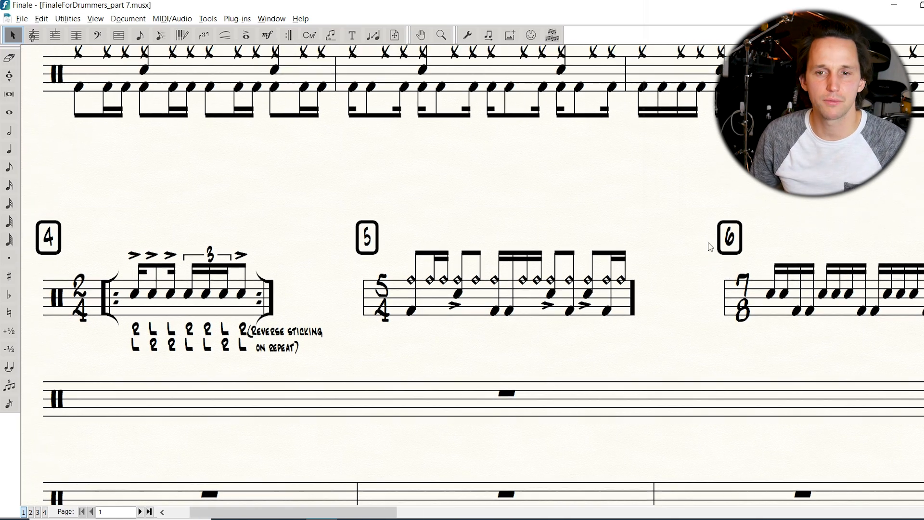
scroll(790, 263, "right", 6)
scroll(801, 268, "right", 2)
scroll(646, 272, "down", 2)
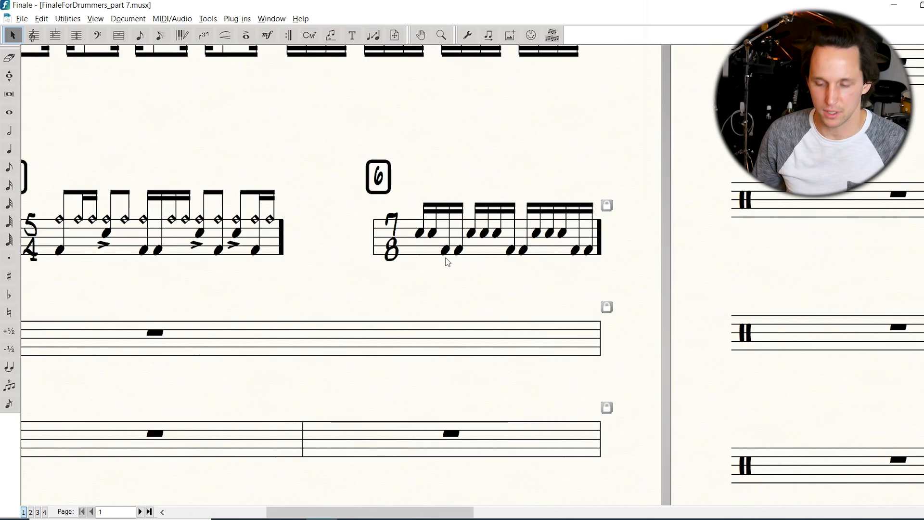
key("ctrl+=")
scroll(522, 298, "right", 2)
left_click(140, 35)
key("Right")
key("Right")
key("Right")
key("Right")
key("Right")
key("Right")
key("Right")
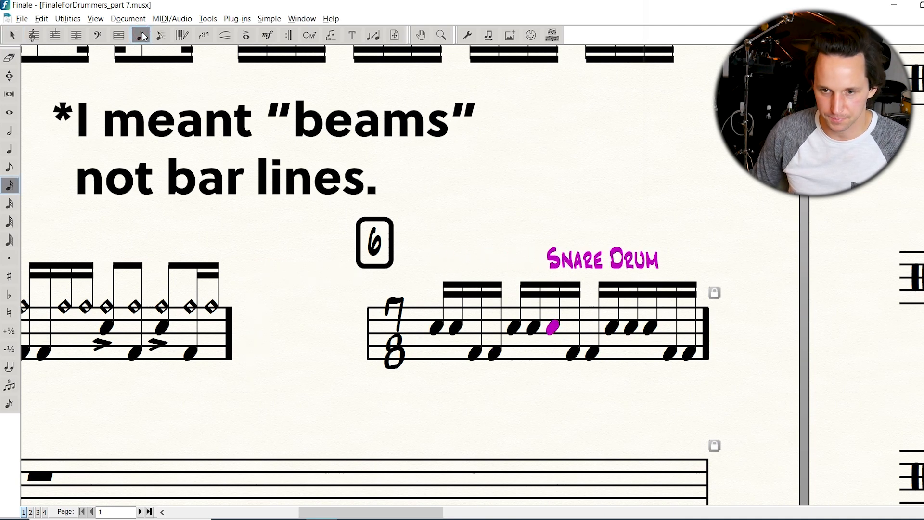
key("Right")
key("Right")
key("Left")
key("Left")
key("Left")
key("Left")
key("Left")
key("Left")
key("Left")
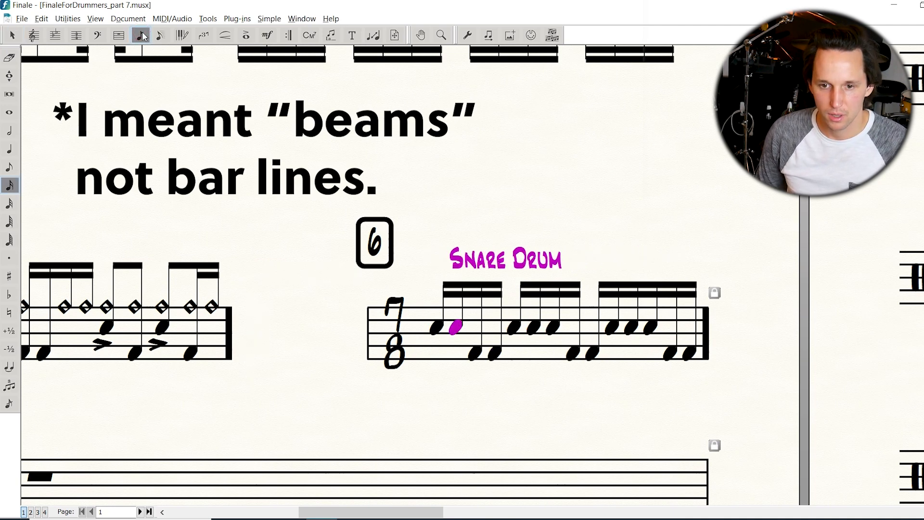
key("Right")
key("Right")
key("Right")
key("Right")
key("Right")
key("Right")
key("Right")
key("Right")
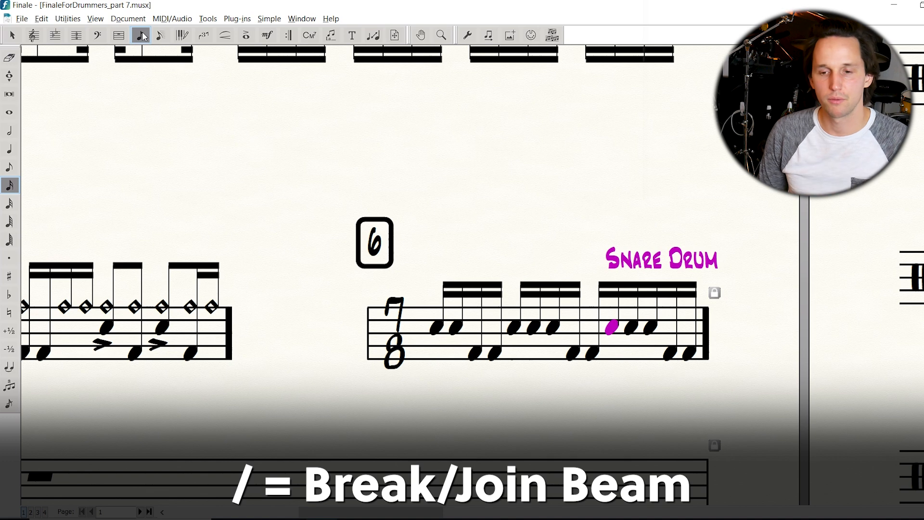
key("slash")
key("Left")
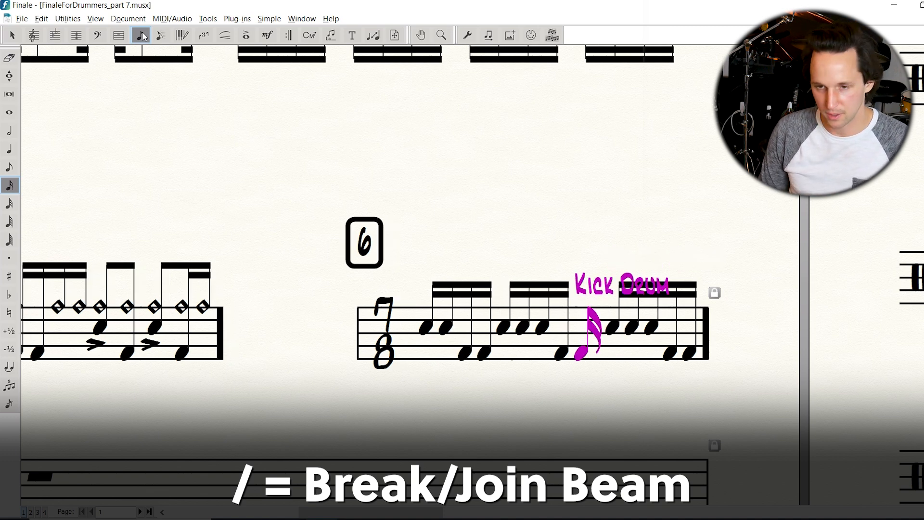
key("slash")
key("Right")
key("Right")
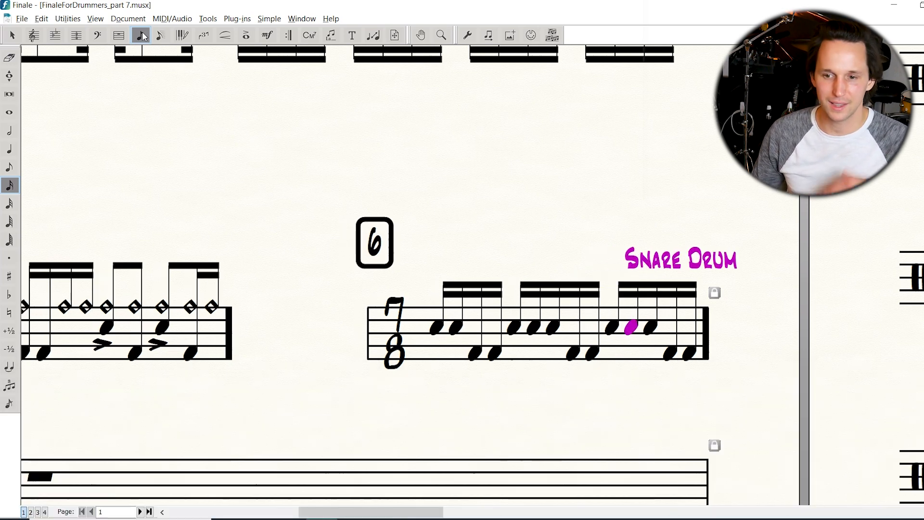
key("Escape")
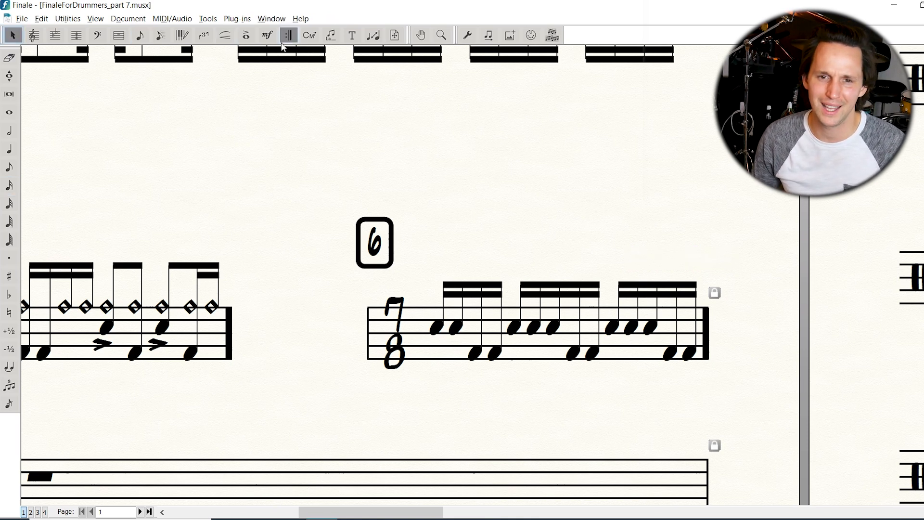
- Add stickings under the snare notes of exercise 6: R L, R L R, L R L, leaving the kick notes blank
left_click(331, 37)
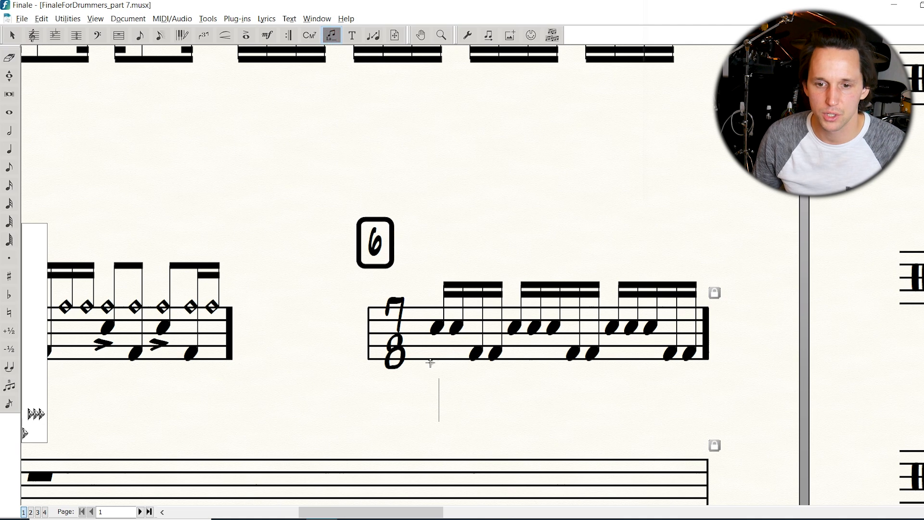
left_click_drag(431, 363, 439, 399)
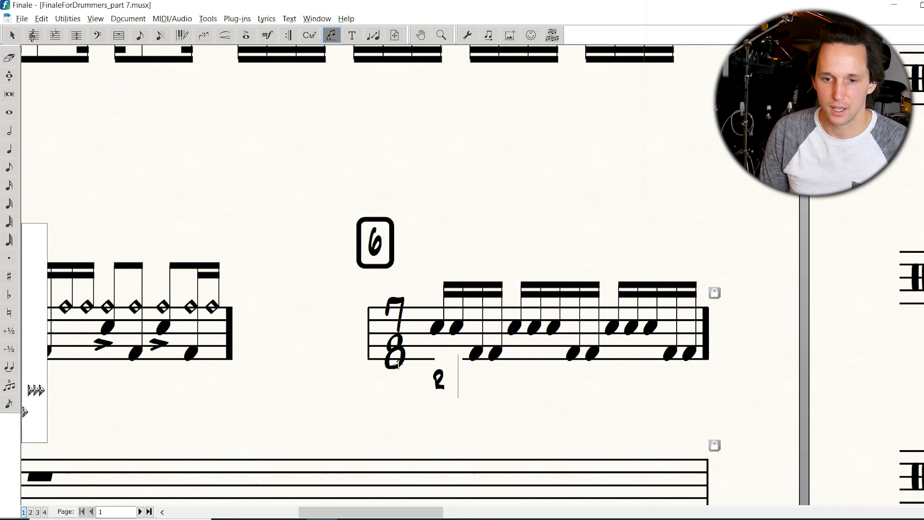
type("L ")
type("  2 L 2   L 2 L")
key("Escape")
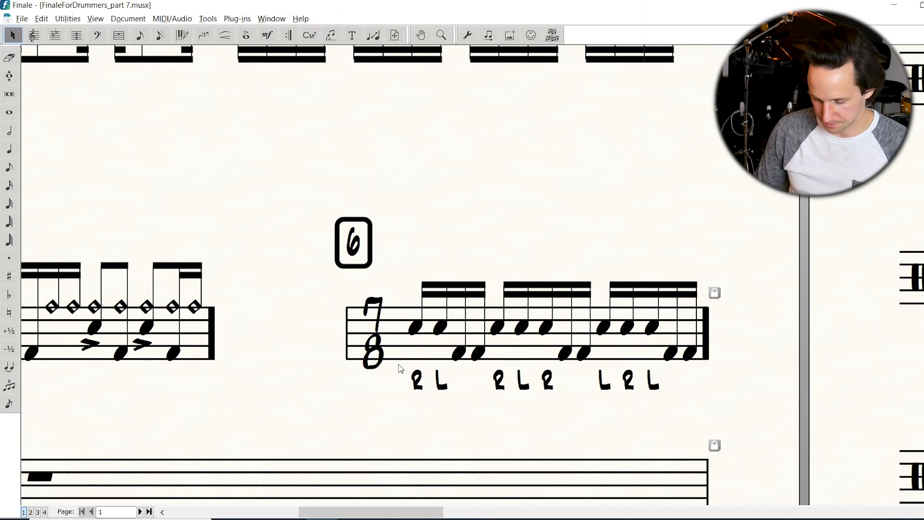
- Move the "(Reverse sticking on repeat)" text from below exercise 4 to above its closing repeat
key("ctrl+minus")
key("ctrl+minus")
scroll(481, 217, "up", 5)
scroll(482, 219, "left", 3)
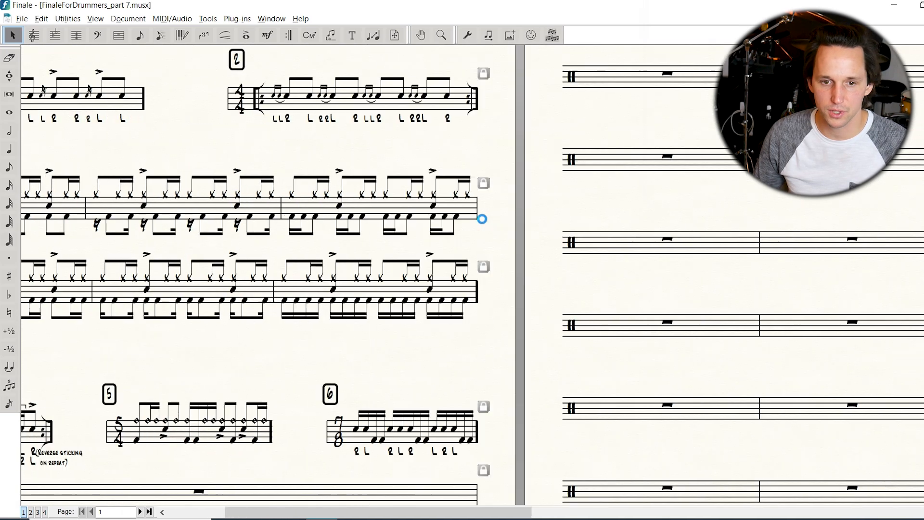
scroll(482, 218, "left", 3)
scroll(482, 218, "down", 3)
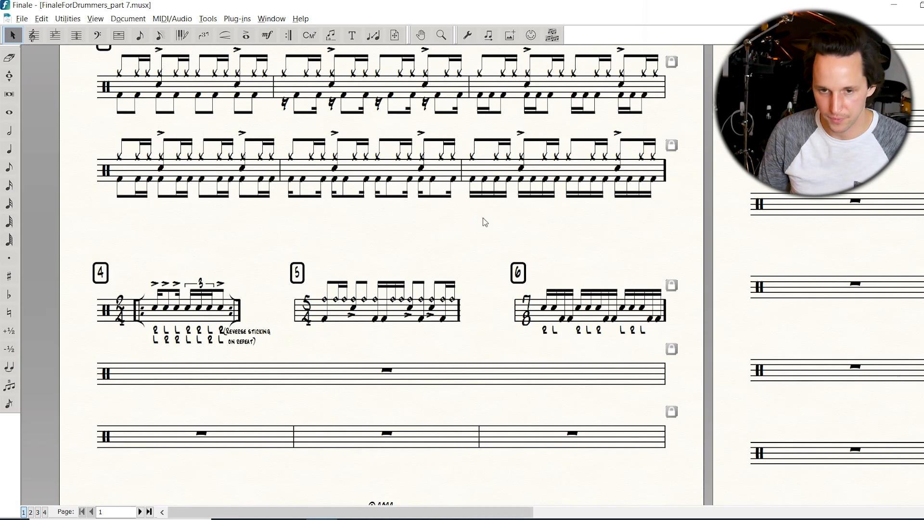
key("ctrl+minus")
key("ctrl+minus")
scroll(529, 194, "up", 3)
scroll(530, 194, "up", 2)
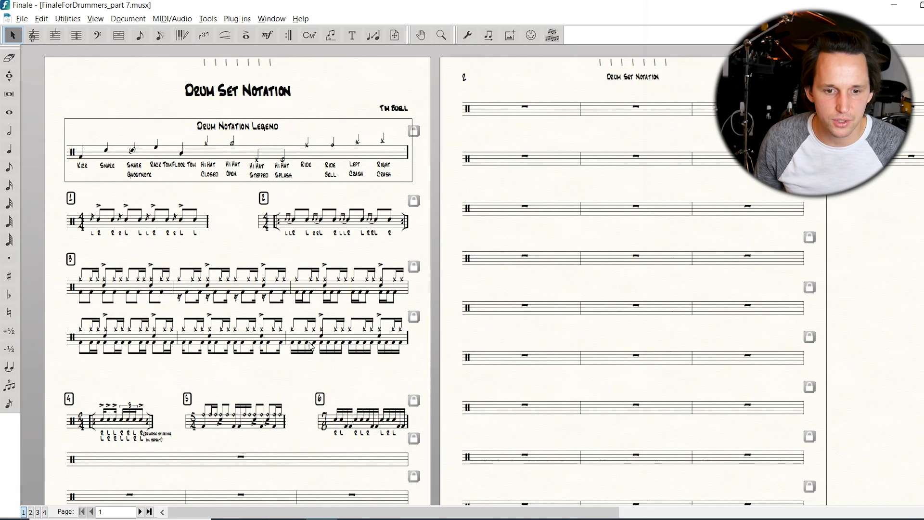
scroll(316, 332, "down", 1)
left_click(272, 39)
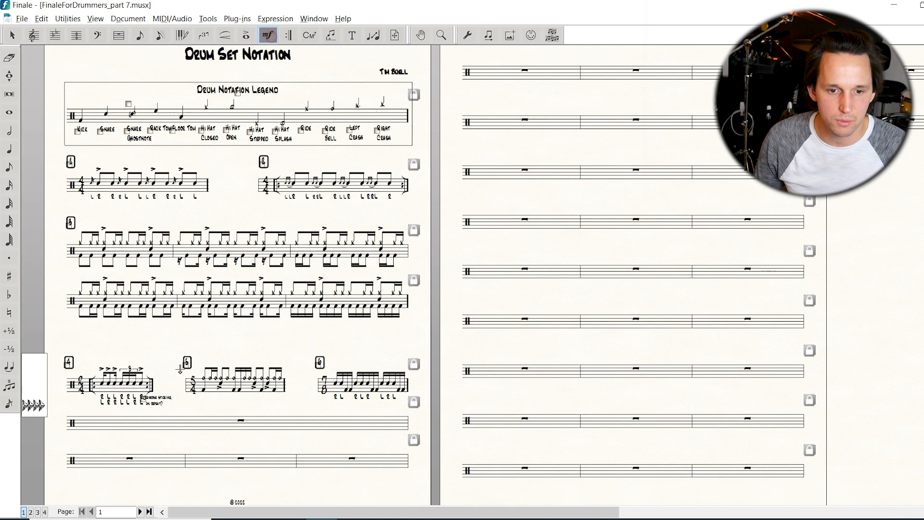
left_click_drag(144, 398, 148, 371)
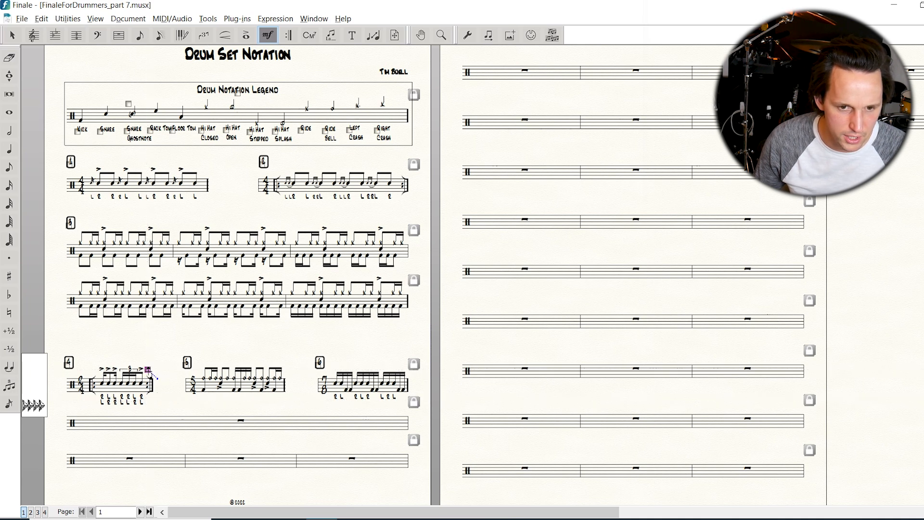
left_click_drag(140, 401, 144, 367)
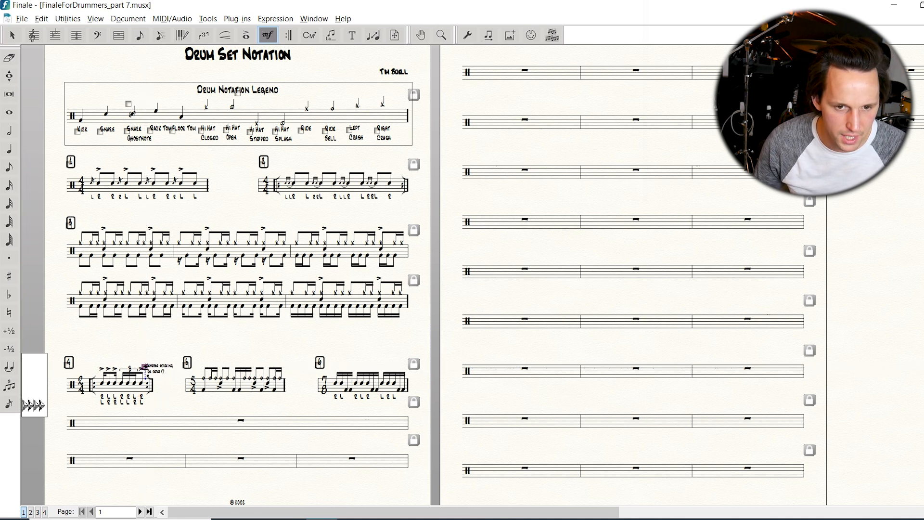
key("Escape")
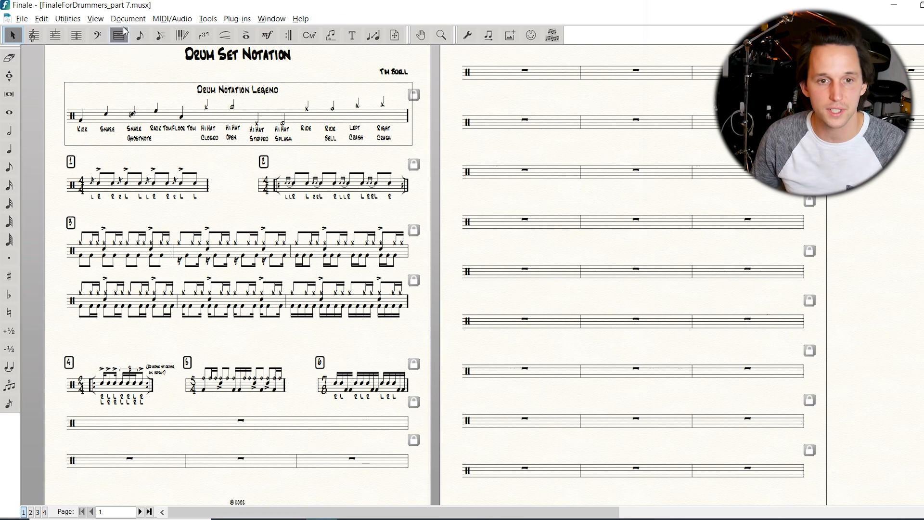
- Delete all the empty measures from the one after exercise 6 through the end of the document
left_click(124, 35)
scroll(198, 186, "down", 3)
left_click(160, 310)
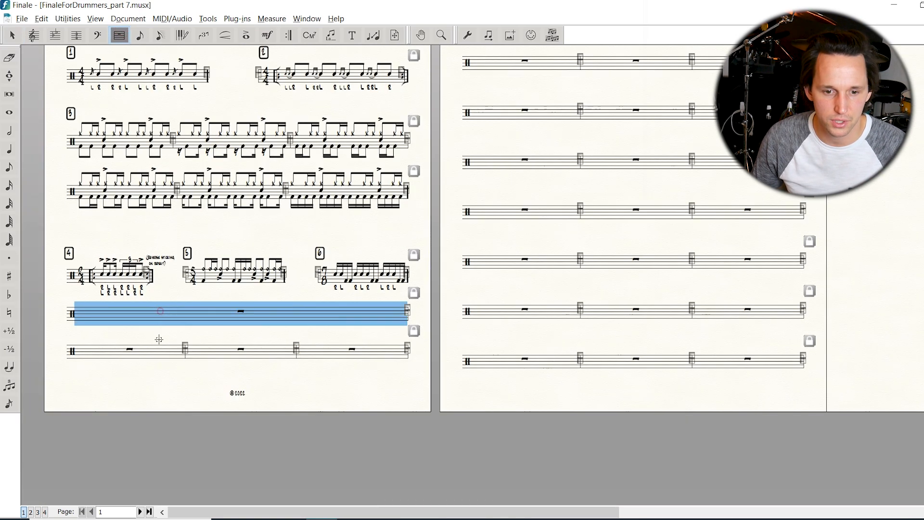
left_click(149, 512)
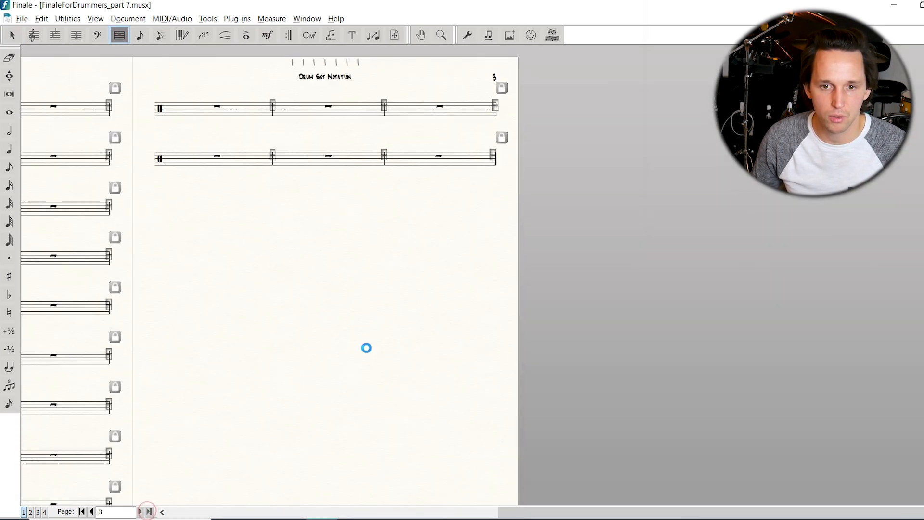
double_click(437, 155)
key("Delete")
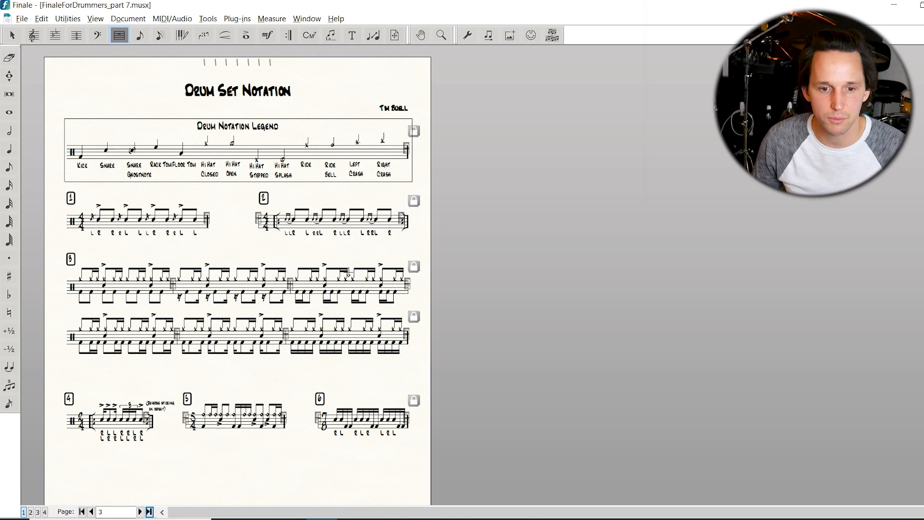
- Spread the exercise systems farther apart vertically below the legend, leaving larger gaps above and below the two lines of exercise 3
left_click(394, 35)
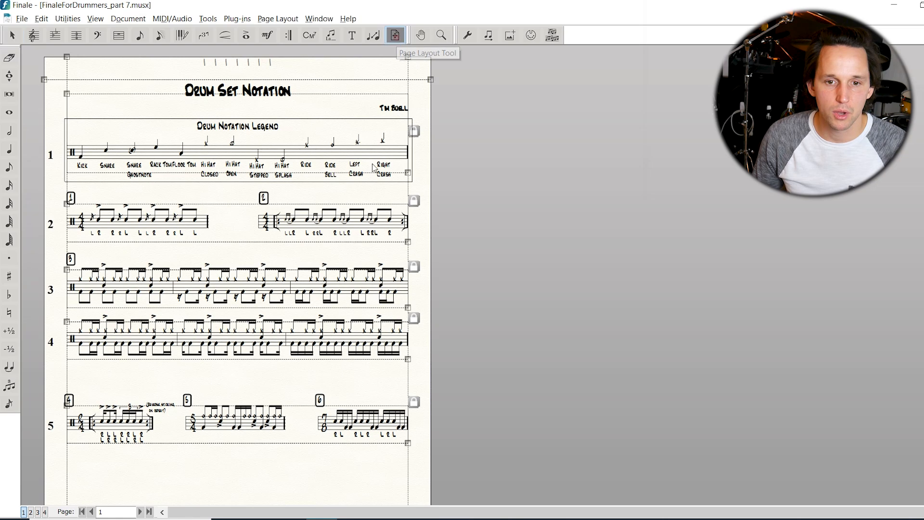
left_click_drag(348, 222, 348, 232)
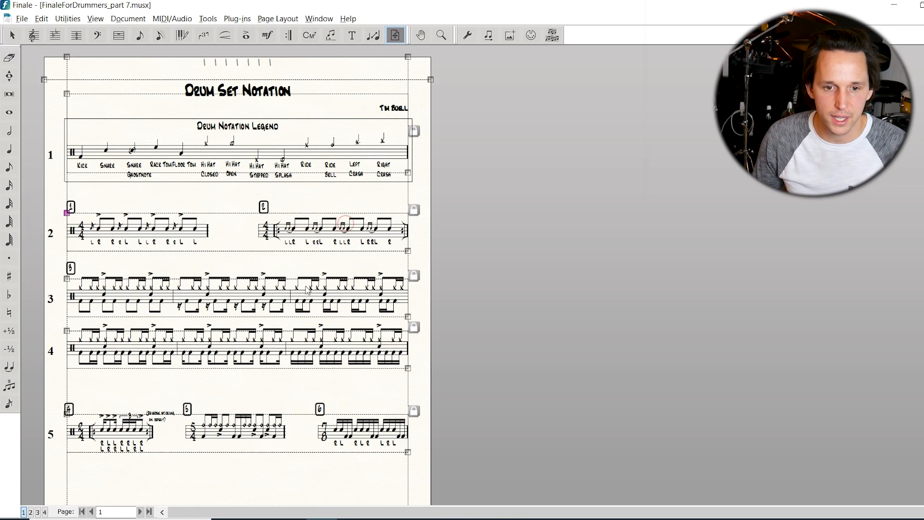
left_click(294, 313)
scroll(287, 397, "down", 3)
left_click_drag(271, 374, 267, 381)
left_click_drag(259, 282, 258, 287)
left_click_drag(259, 242, 260, 264)
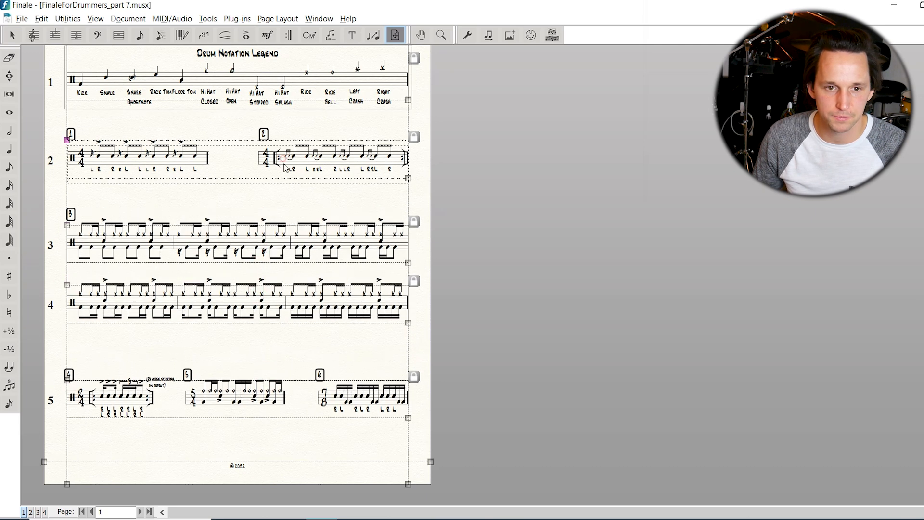
left_click_drag(283, 155, 283, 159)
left_click_drag(249, 388, 249, 383)
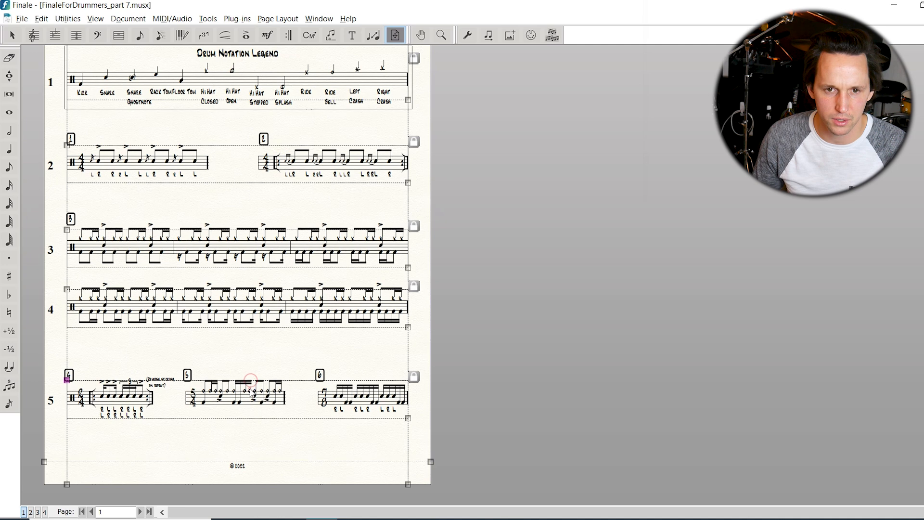
scroll(255, 353, "up", 2)
key("Escape")
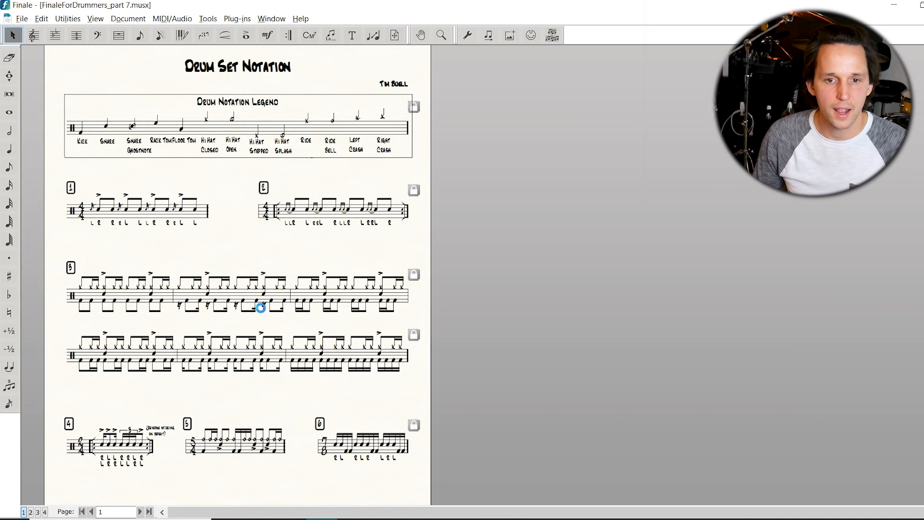
- Widen the measures of exercises 1 and 4 and make exercise 5 narrower
scroll(273, 295, "up", 1)
left_click(119, 35)
scroll(277, 212, "up", 1)
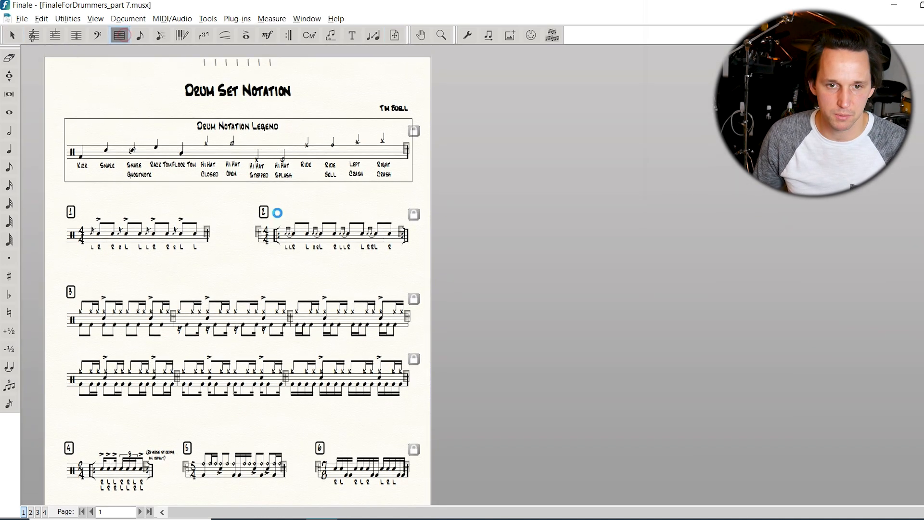
left_click_drag(207, 229, 259, 231)
scroll(217, 340, "down", 4)
scroll(212, 363, "up", 4)
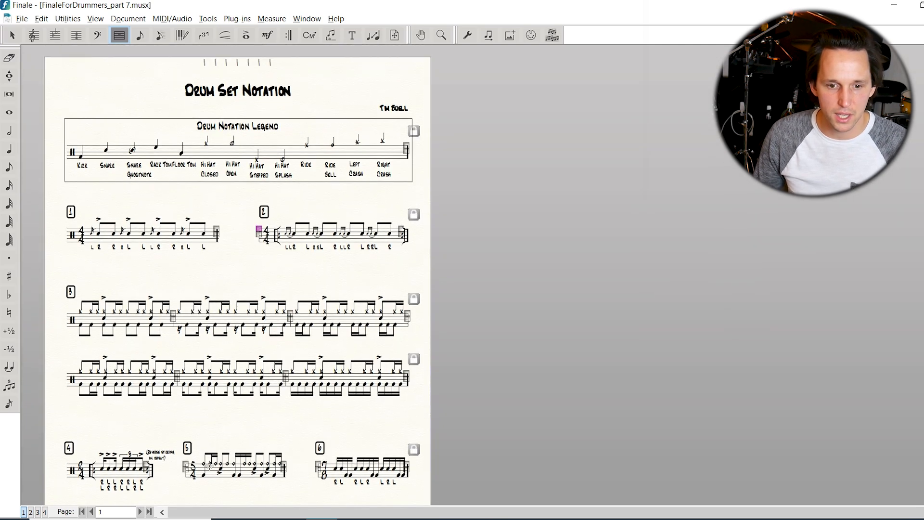
left_click(283, 467)
left_click_drag(291, 465, 278, 467)
- Add six more "|" strokes to the row of strokes in the text block above the title
left_click(352, 35)
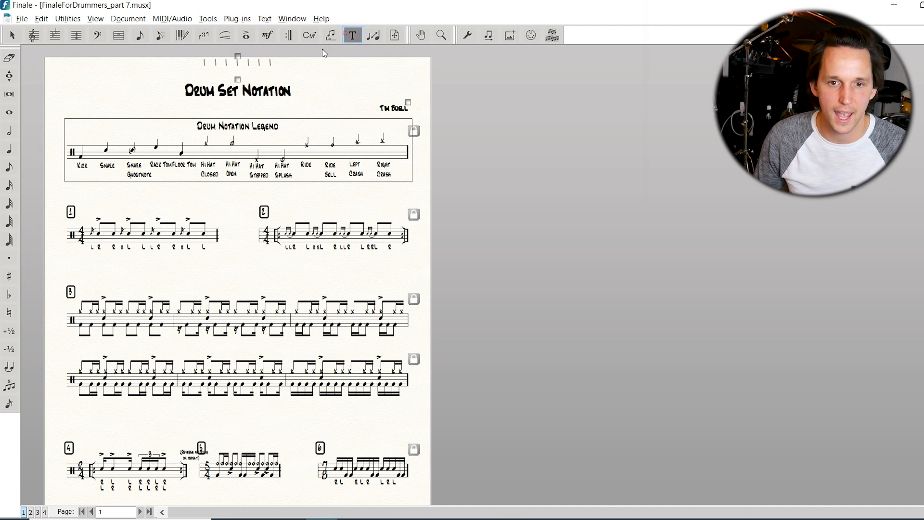
left_click(237, 55)
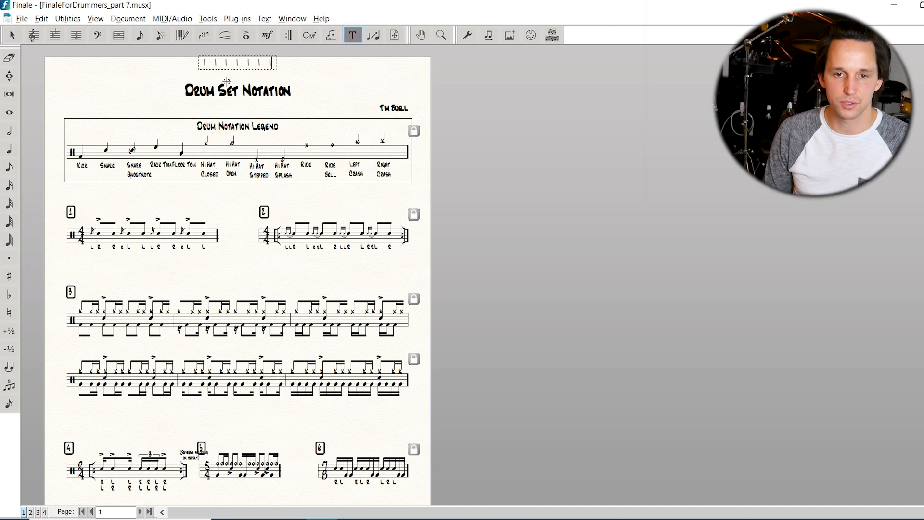
type("| |")
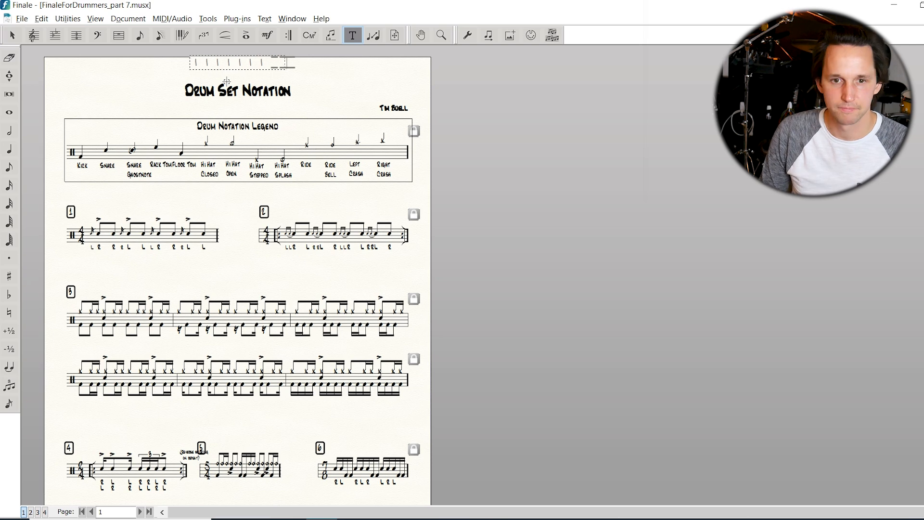
type(" | | | |")
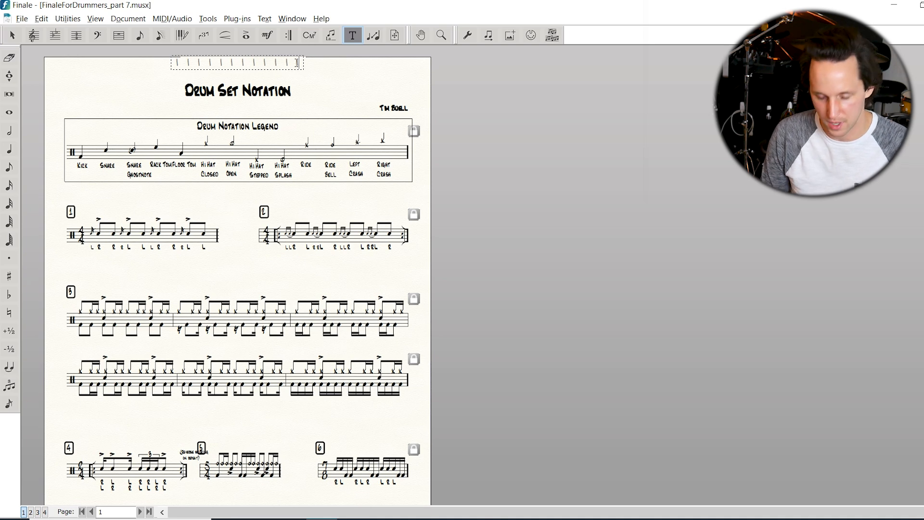
key("Escape")
key("Escape")
left_click(284, 90)
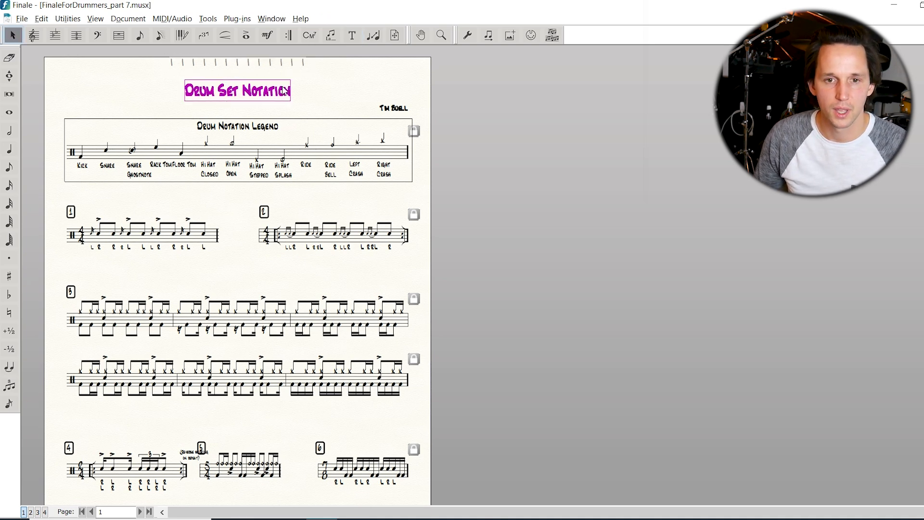
left_click(350, 38)
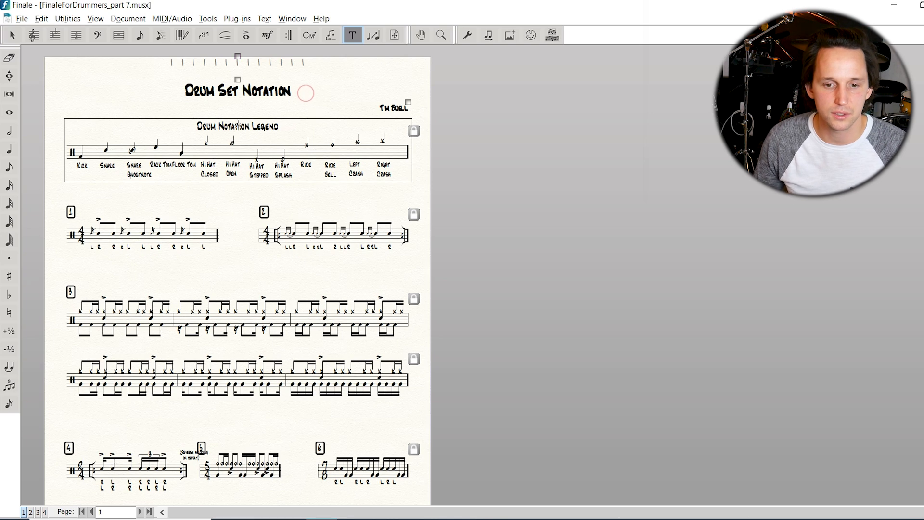
- Narrow exercise 4 slightly and widen exercise 6 so it starts closer to exercise 5
left_click(119, 35)
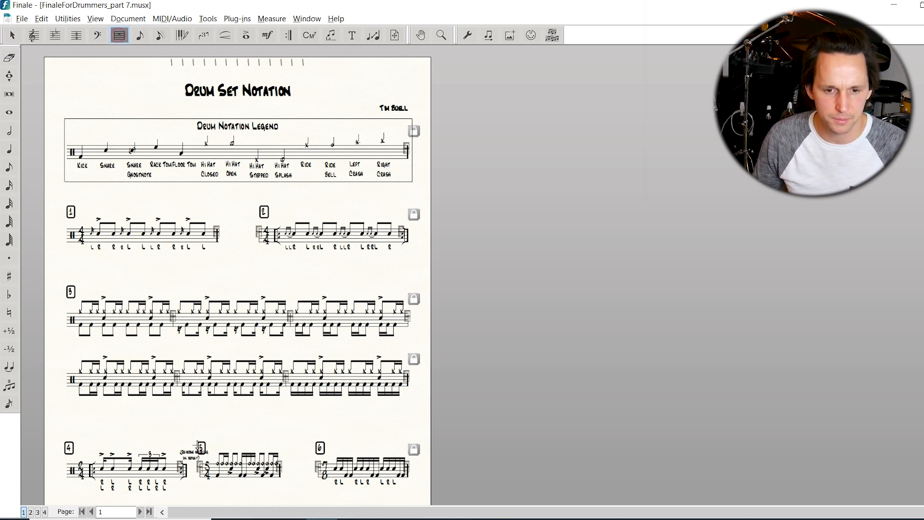
left_click_drag(180, 464, 170, 464)
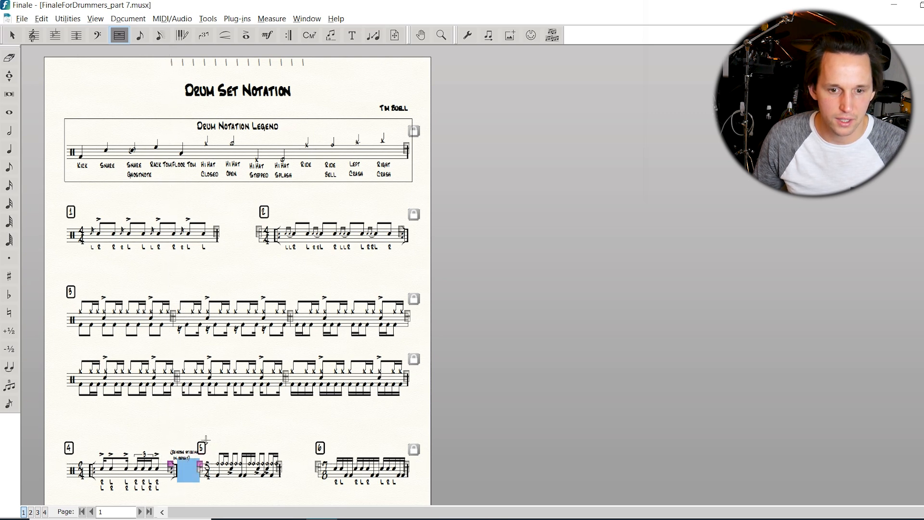
left_click(216, 413)
left_click_drag(311, 463, 304, 464)
left_click(199, 463)
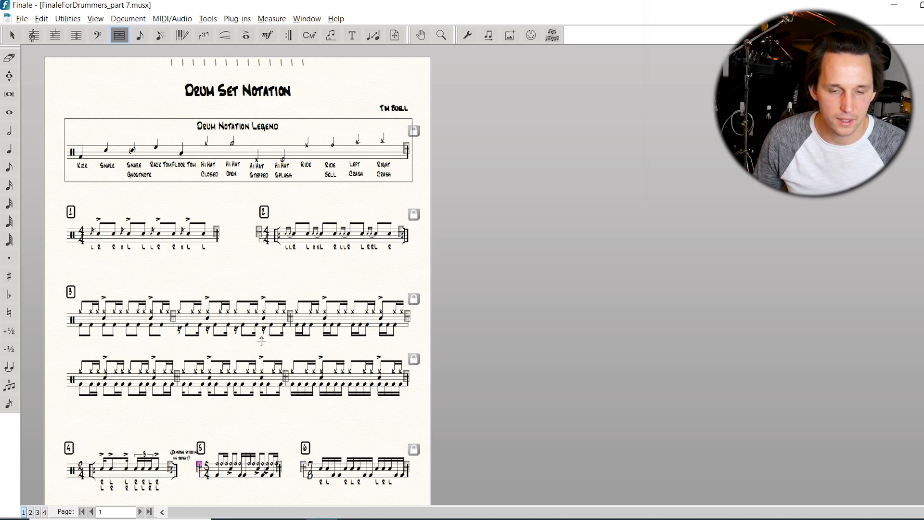
- Move the "(Reverse sticking on repeat)" text from above exercise 4 to below its stickings
left_click(267, 35)
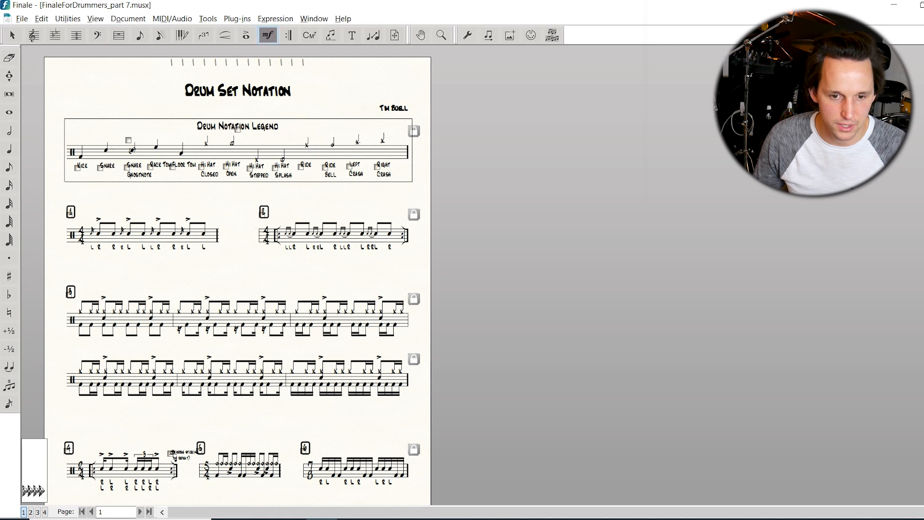
scroll(180, 402, "down", 3)
left_click_drag(168, 380, 152, 435)
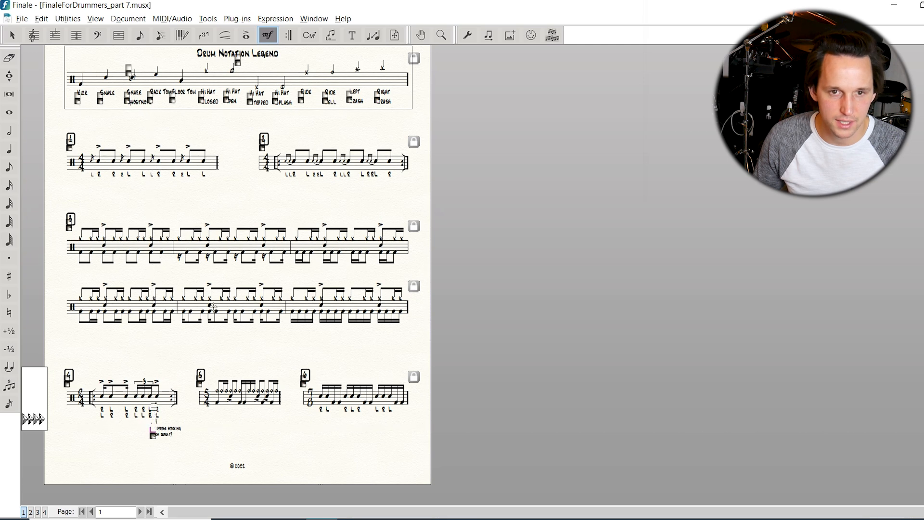
scroll(213, 306, "up", 3)
- Widen exercise 5 by moving its start closer to exercise 4
left_click(119, 35)
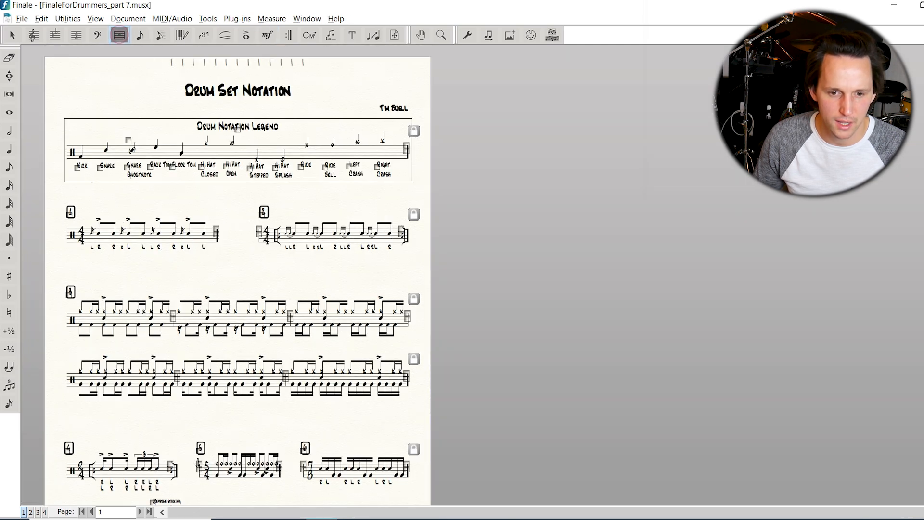
left_click_drag(199, 463, 191, 465)
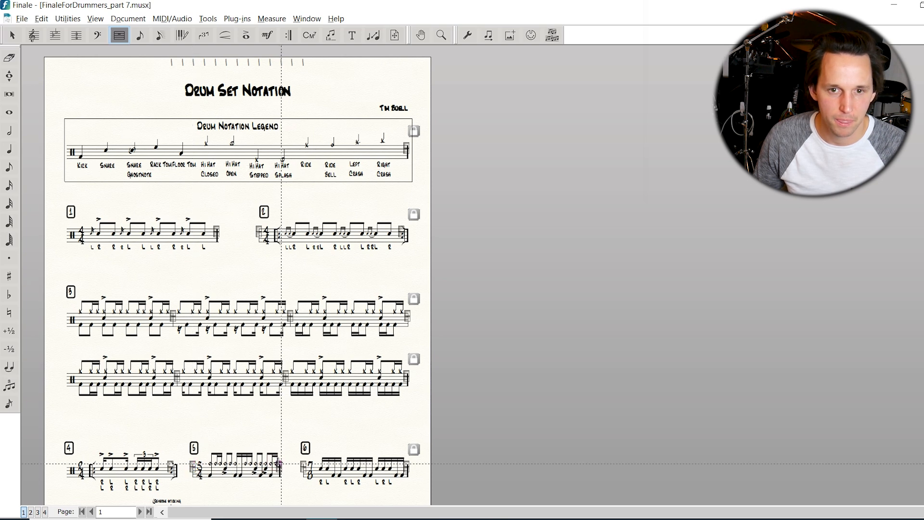
key("Escape")
scroll(283, 378, "down", 3)
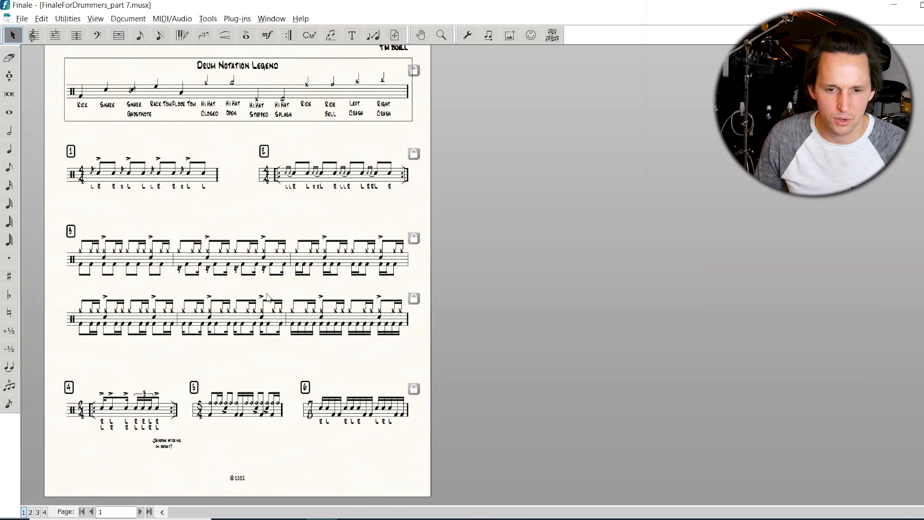
scroll(195, 352, "down", 3)
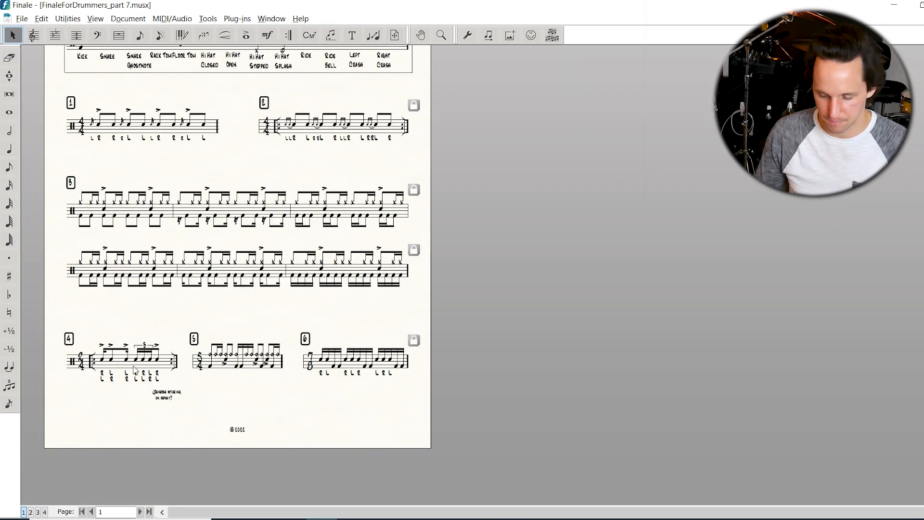
- Reposition the "(Reverse sticking on repeat)" text slightly up and to the right, beneath the closing repeat of exercise 4
key("ctrl+2")
scroll(132, 361, "down", 12)
scroll(275, 304, "up", 2)
scroll(271, 279, "up", 3)
left_click(267, 35)
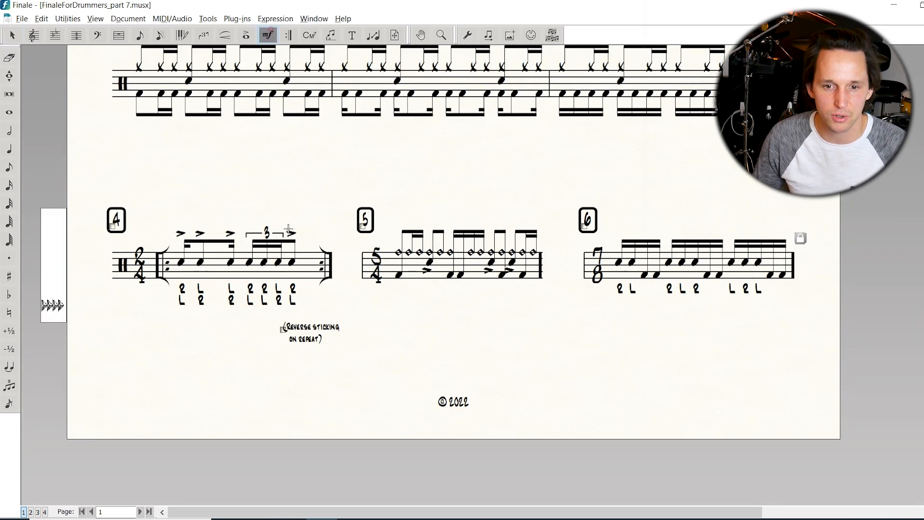
left_click_drag(284, 329, 332, 314)
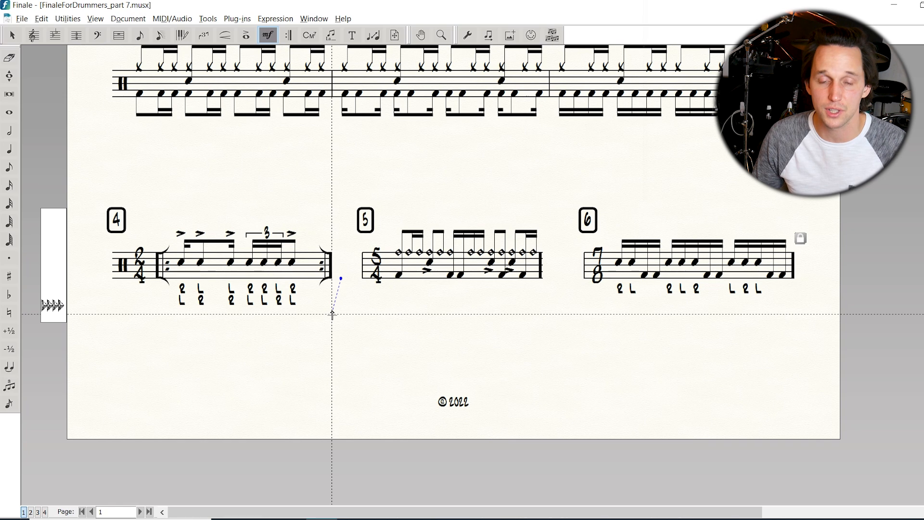
left_click_drag(332, 314, 307, 318)
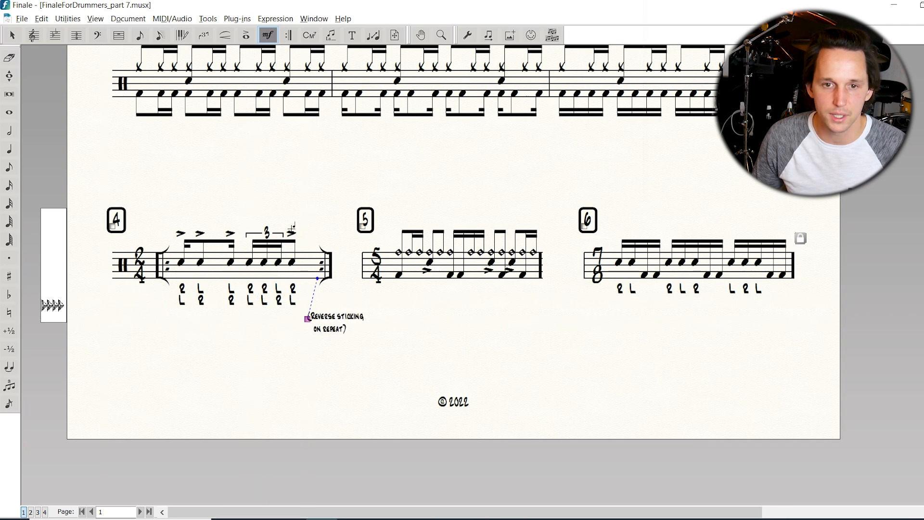
- Draw a short dashed line connecting the last sticking of exercise 4 to the "(Reverse sticking on repeat)" text
left_click(228, 36)
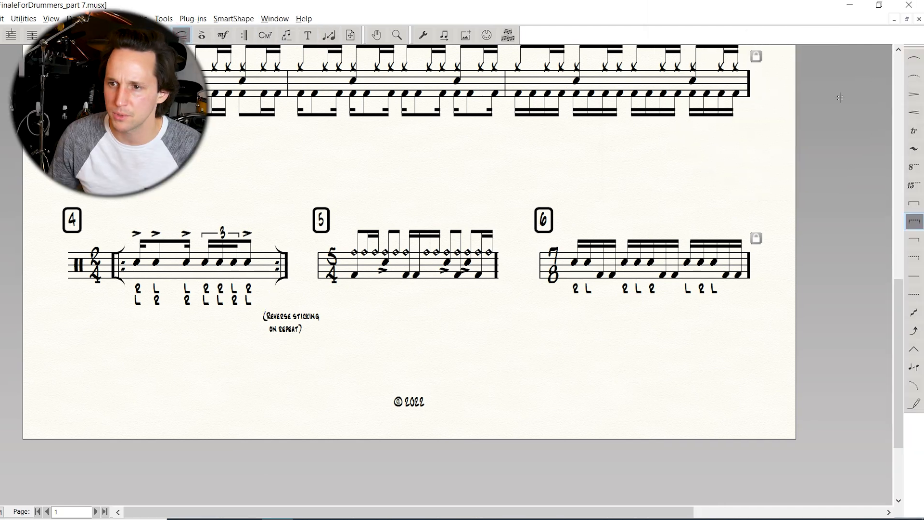
left_click(913, 294)
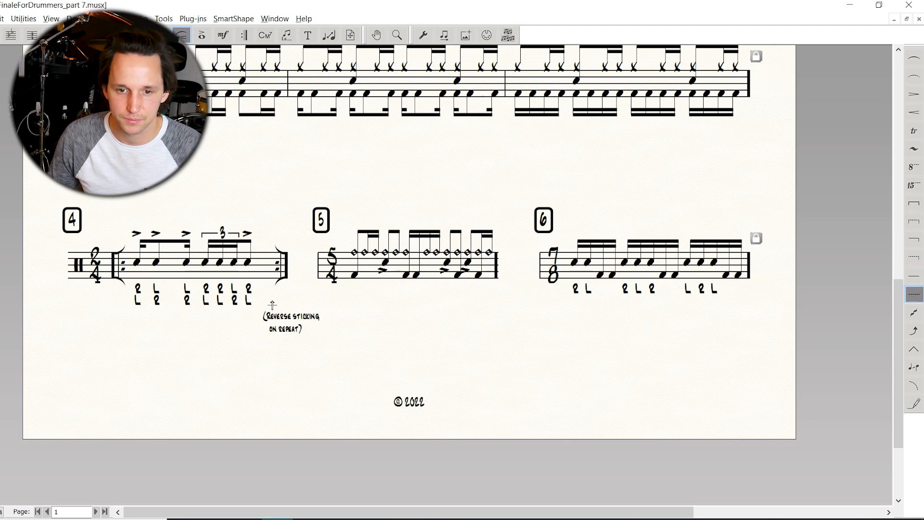
left_click_drag(268, 294, 283, 307)
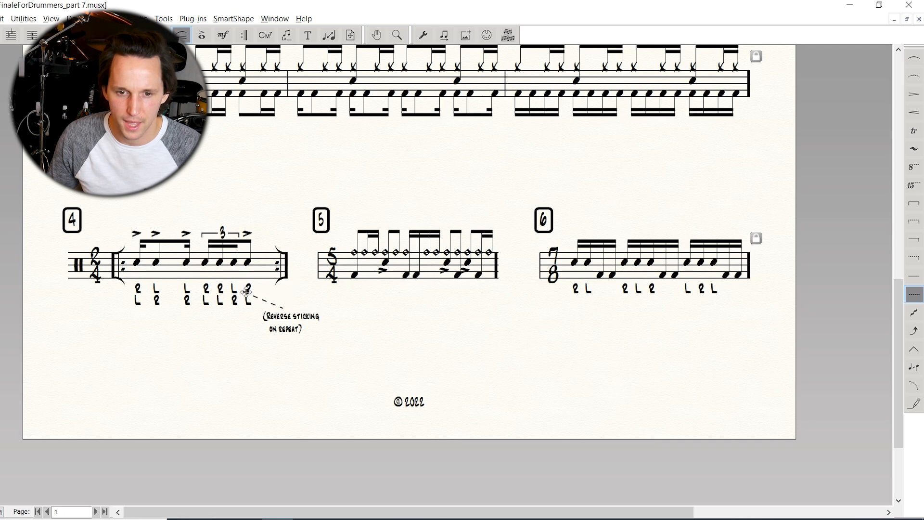
key("Escape")
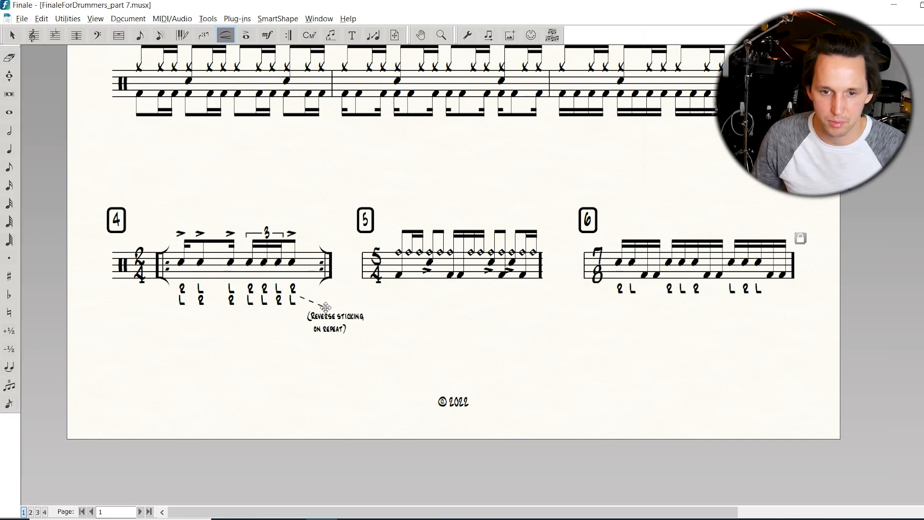
key("Escape")
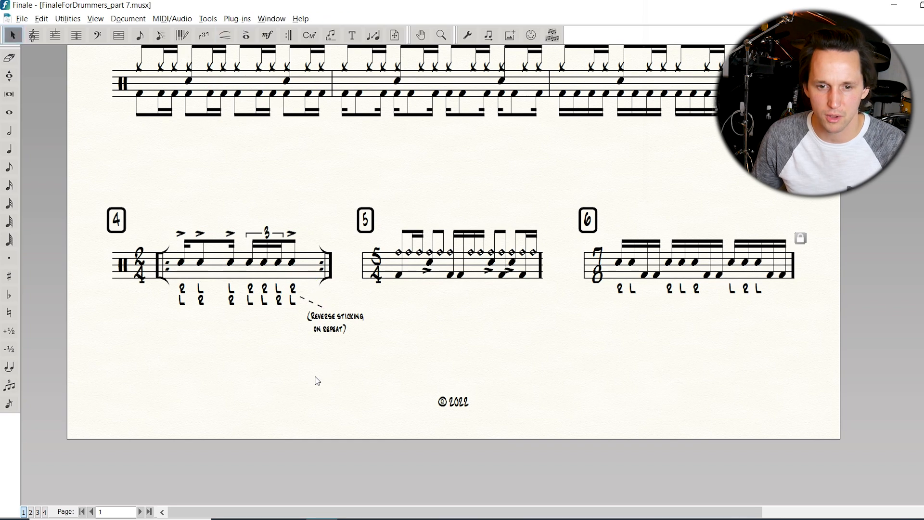
- Review the overall page layout from the title and legend down to exercises 4 to 6 and the copyright line
scroll(315, 376, "down", 3)
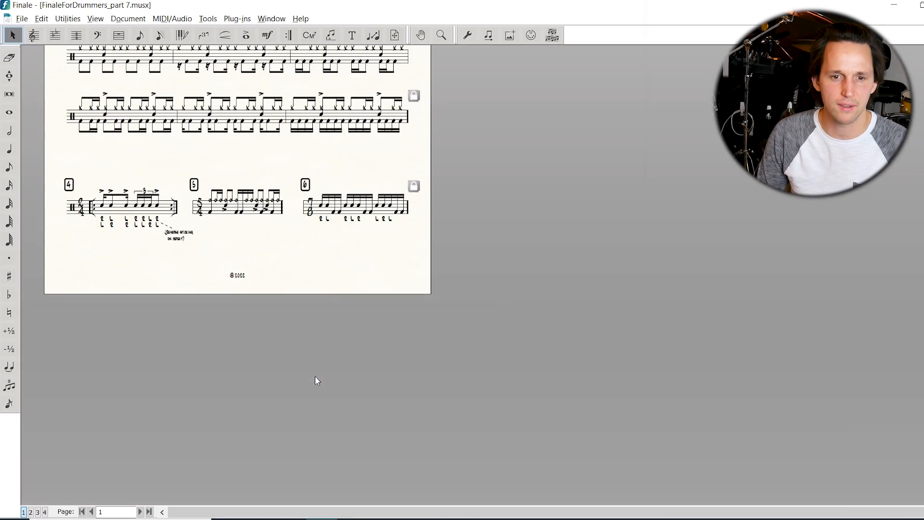
scroll(331, 319, "up", 3)
scroll(361, 252, "up", 2)
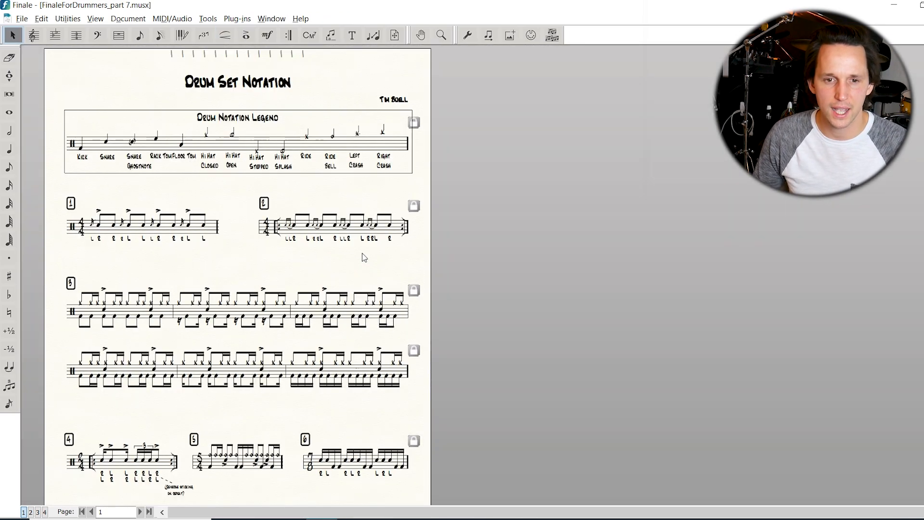
scroll(362, 259, "down", 1)
scroll(370, 230, "up", 2)
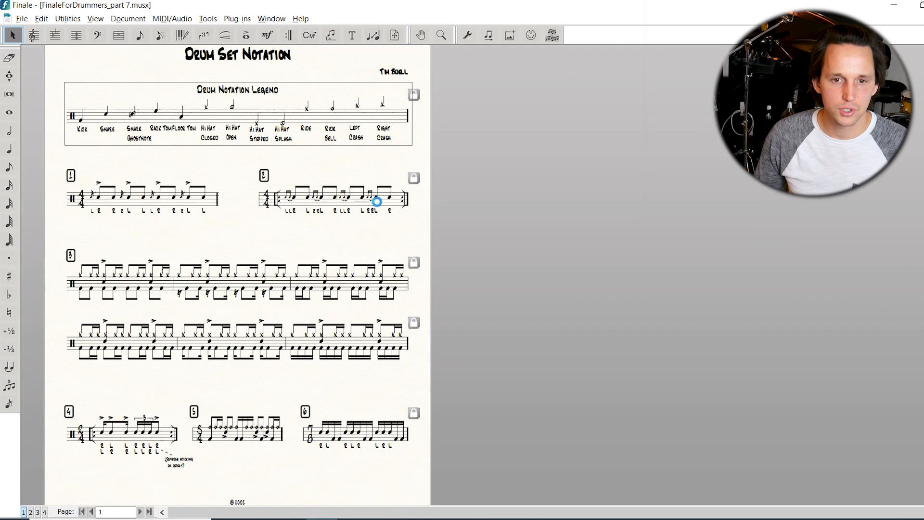
scroll(505, 214, "down", 1)
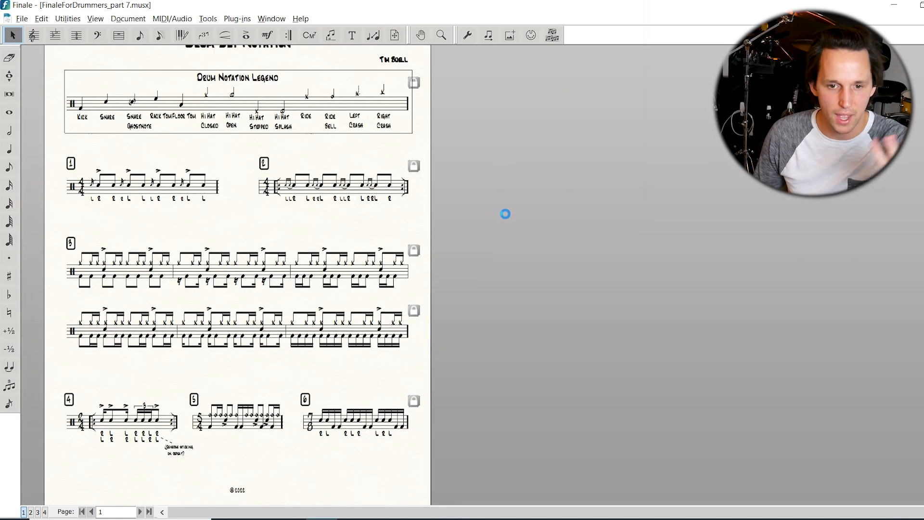
scroll(492, 236, "down", 2)
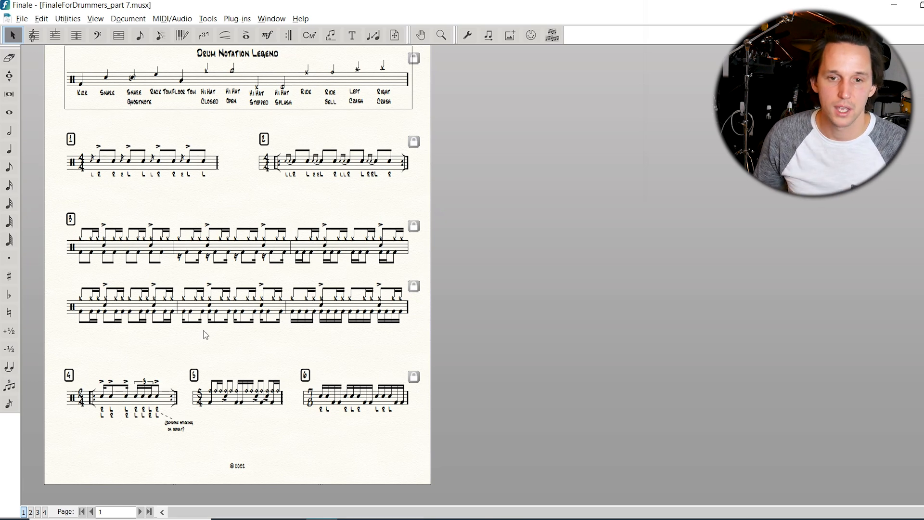
scroll(241, 269, "up", 3)
scroll(323, 203, "down", 3)
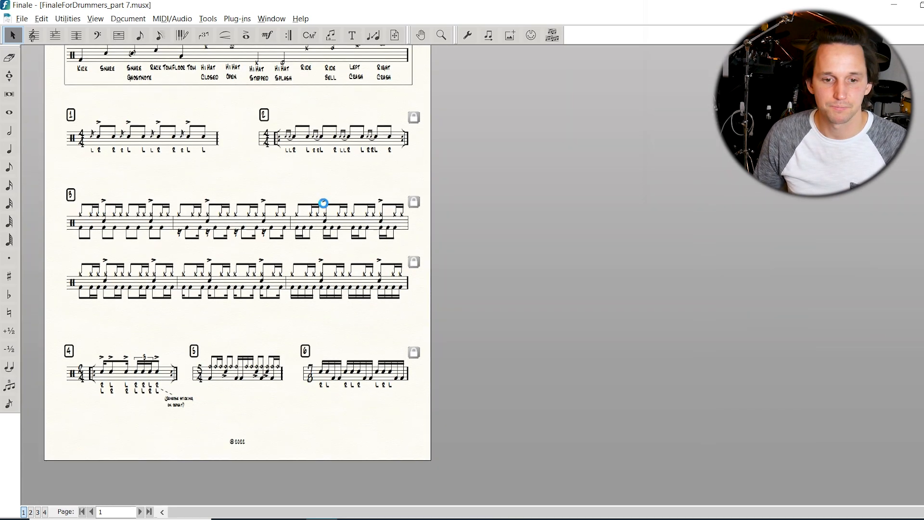